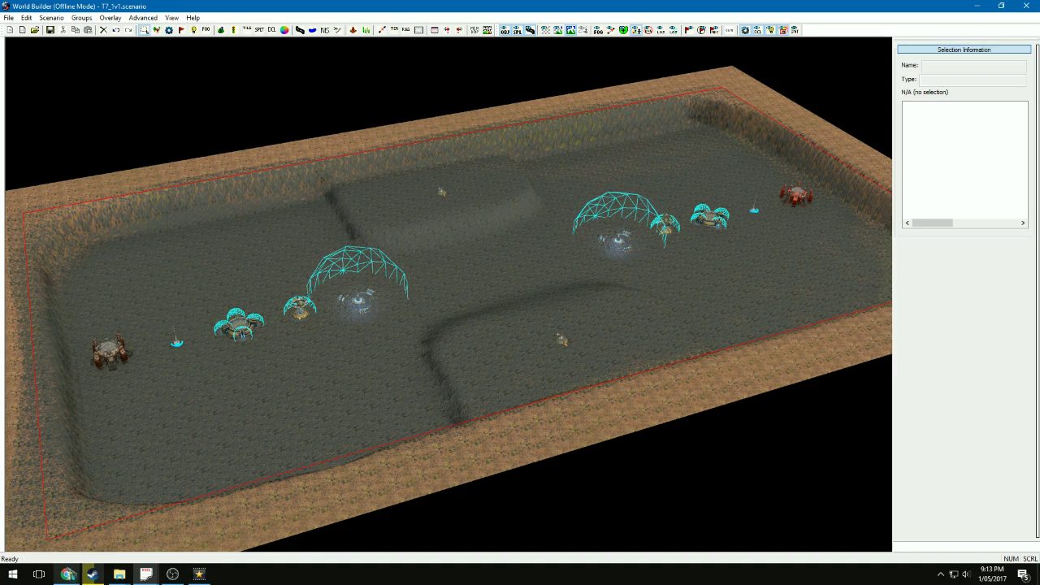
# - Read through the World Builder tutorial page in the browser
pyautogui.click(68, 575)
pyautogui.scroll(10, 332, 174)
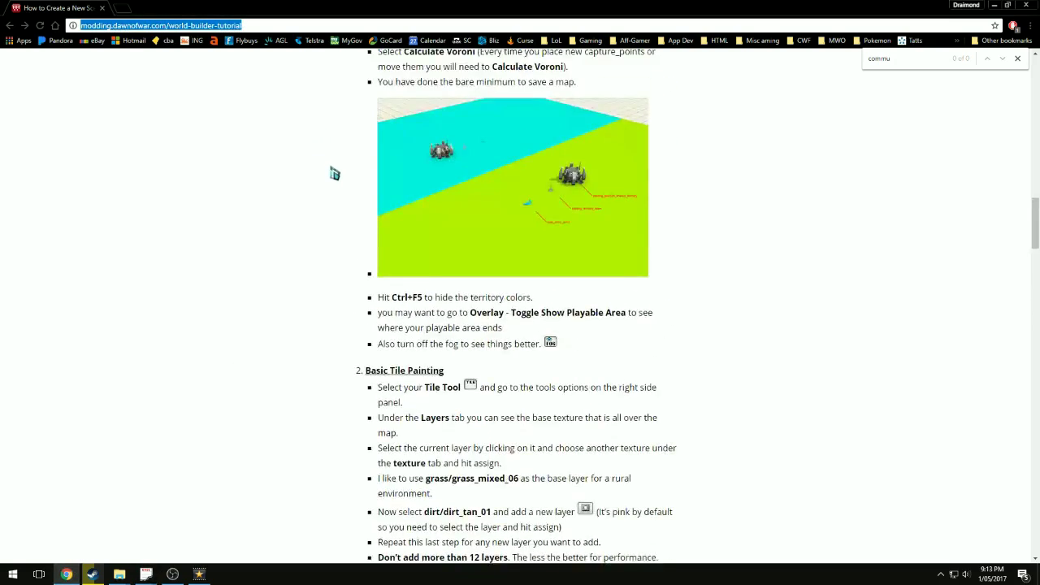
pyautogui.scroll(8, 333, 174)
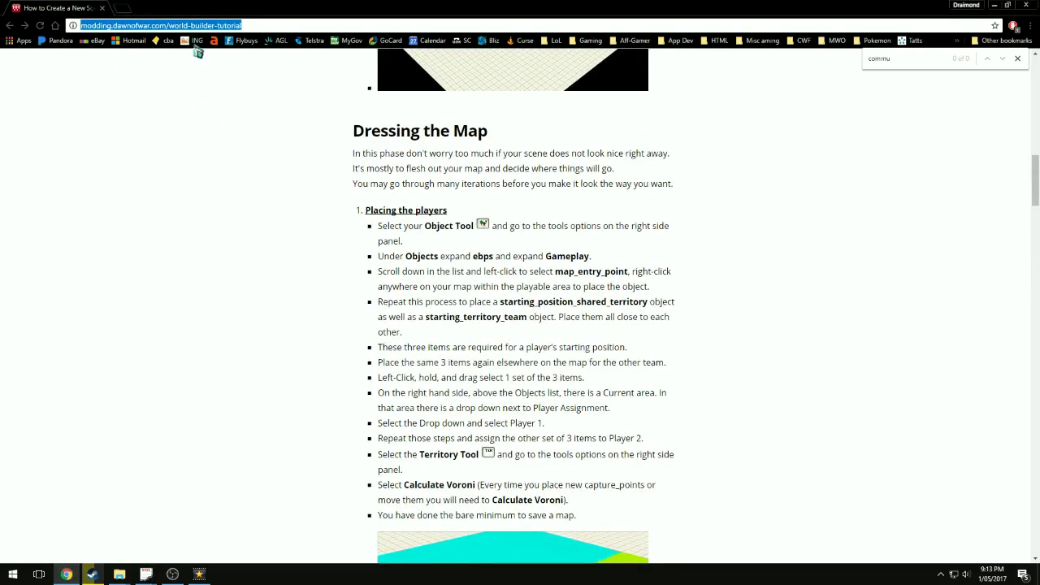
pyautogui.scroll(7, 287, 167)
pyautogui.scroll(-3, 298, 171)
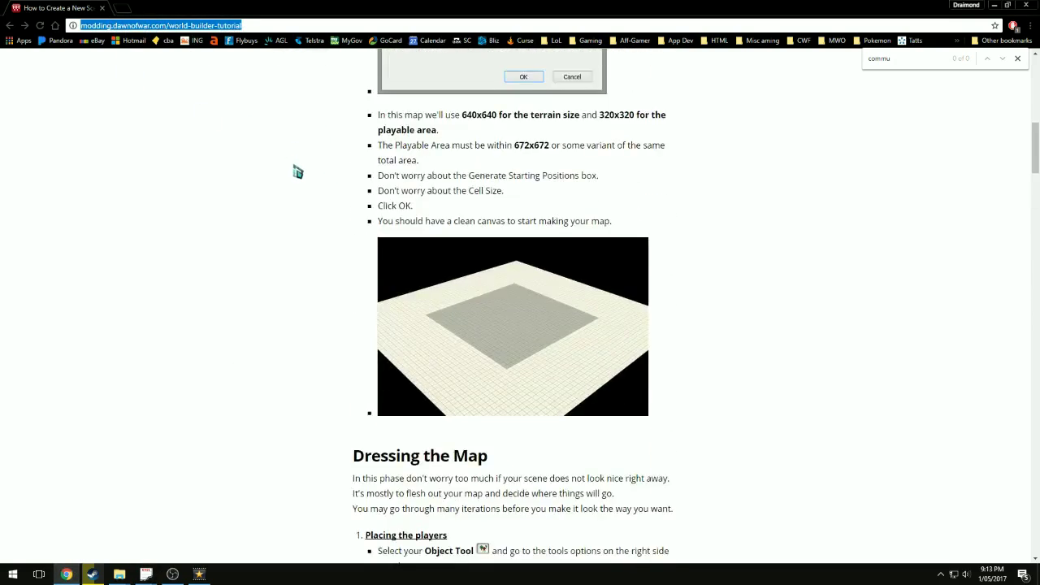
pyautogui.scroll(-13, 297, 171)
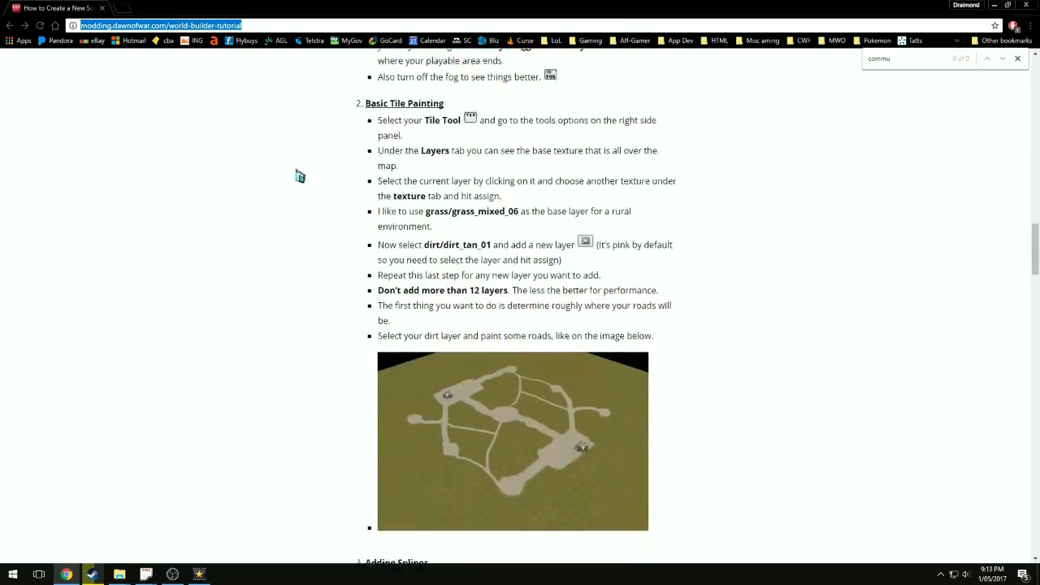
pyautogui.scroll(-6, 300, 176)
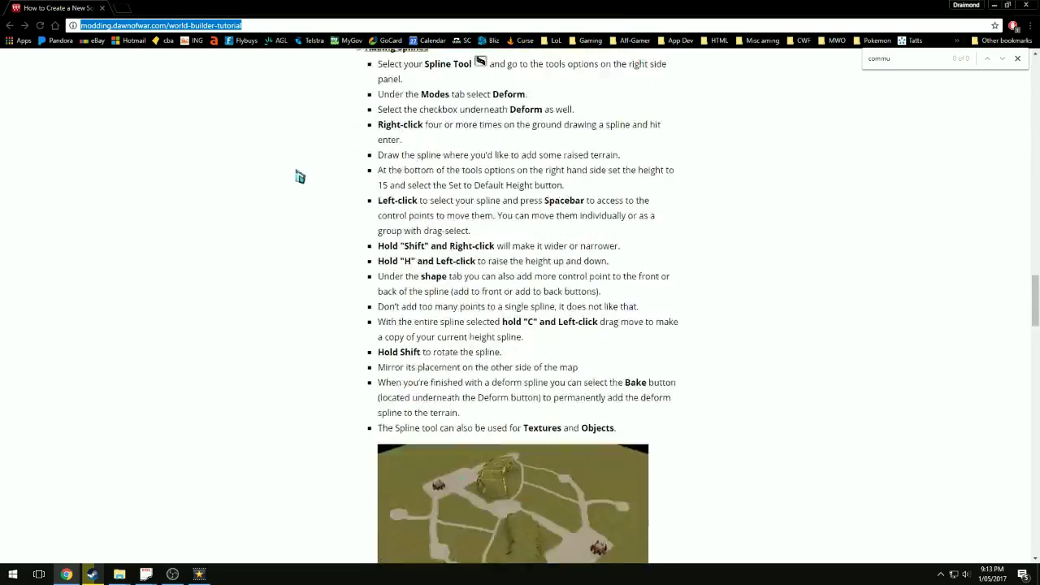
pyautogui.scroll(-5, 300, 176)
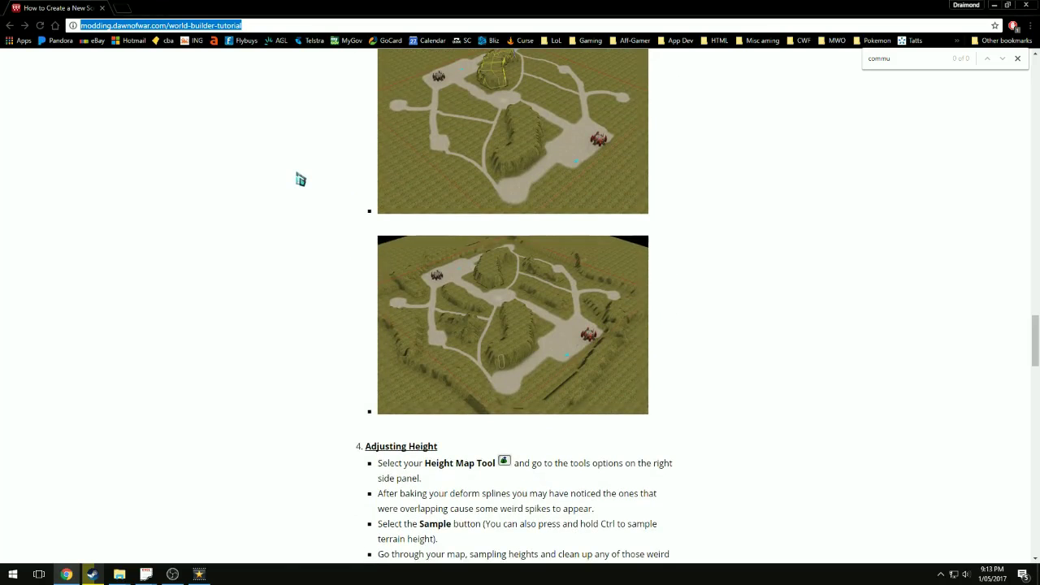
pyautogui.scroll(-7, 300, 179)
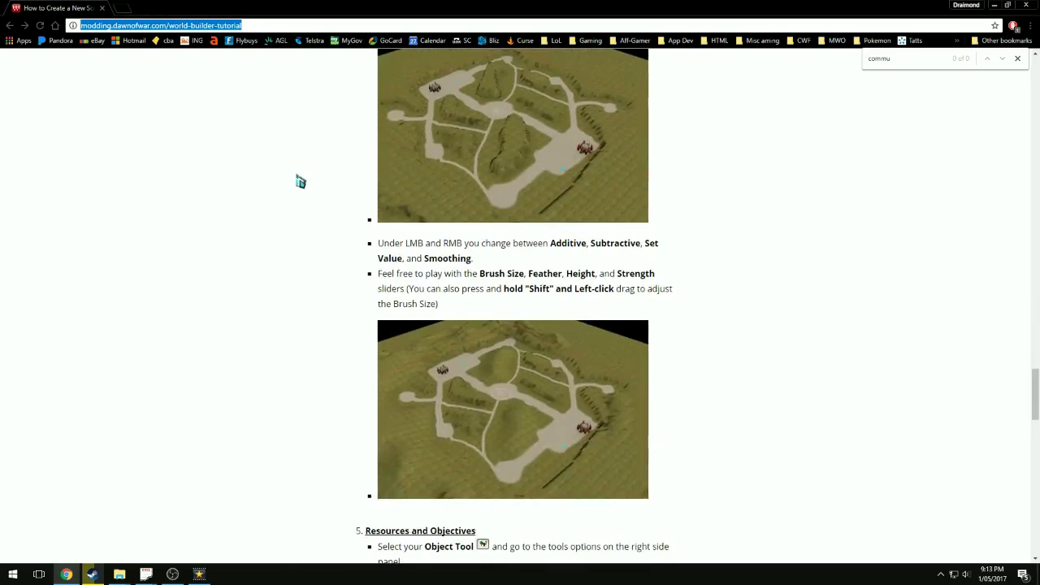
pyautogui.scroll(-7, 299, 181)
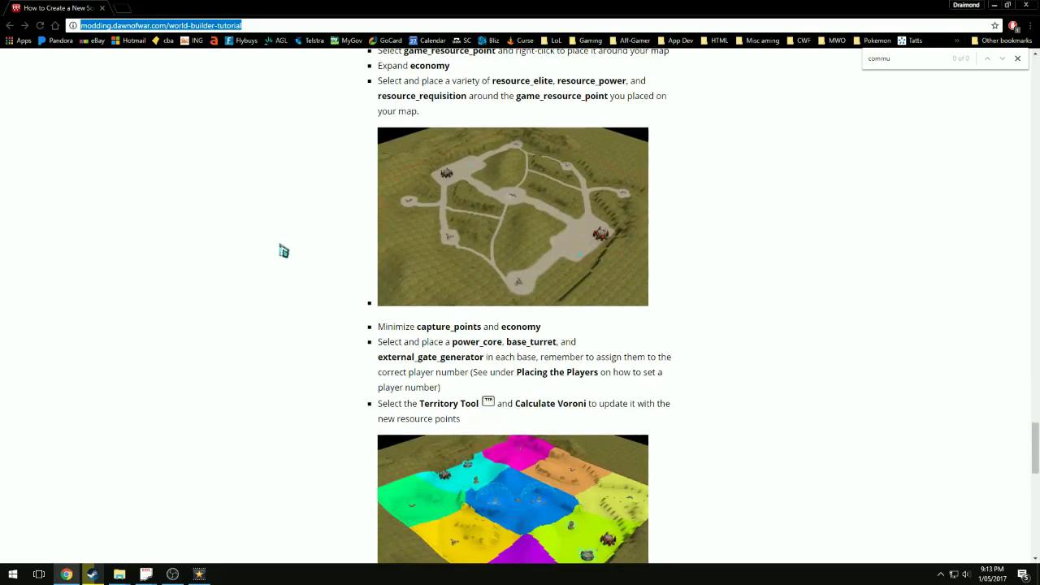
pyautogui.scroll(-2, 284, 251)
pyautogui.scroll(-4, 285, 248)
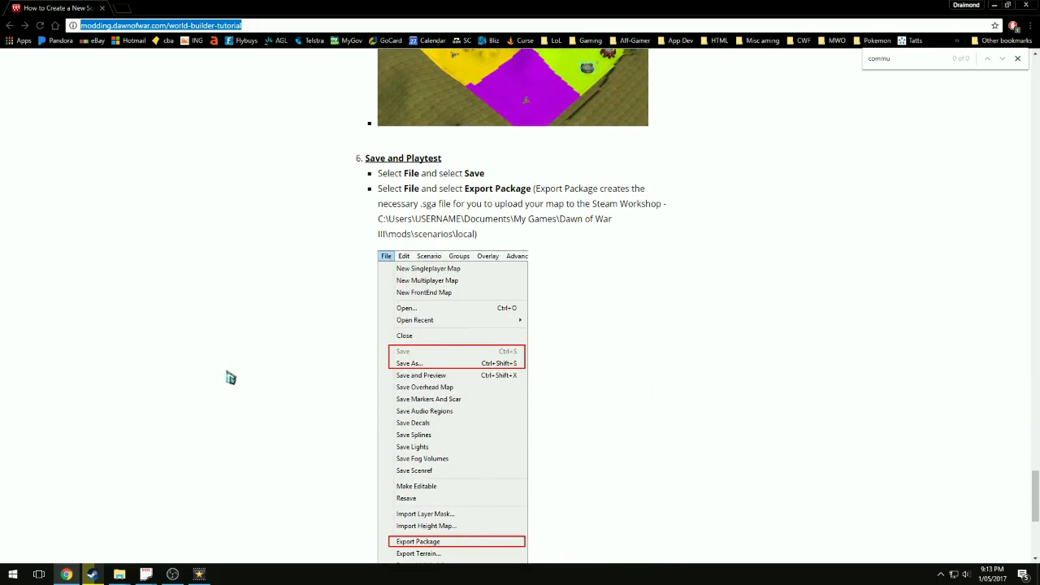
pyautogui.scroll(-3, 209, 471)
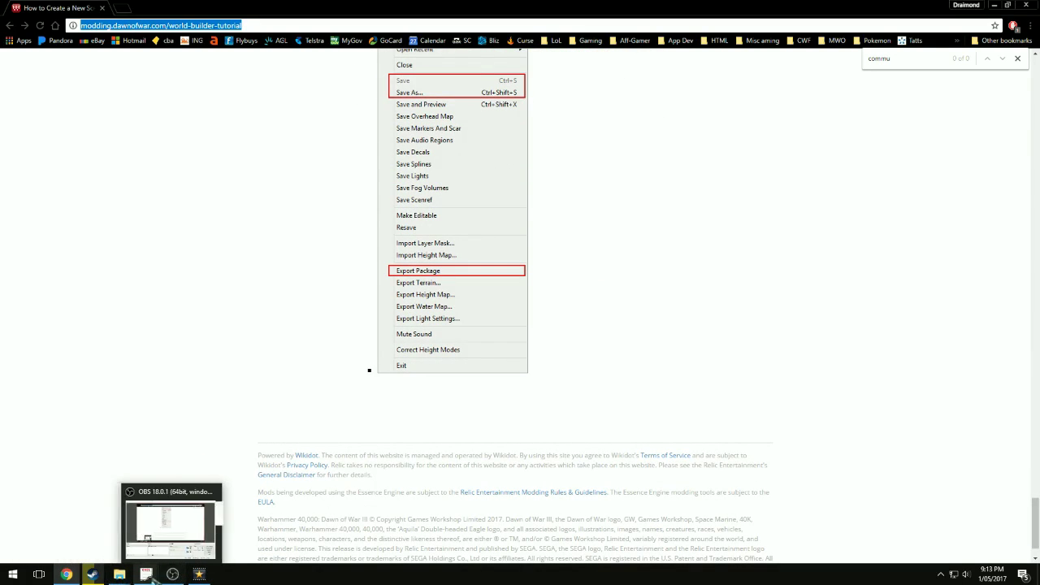
# - Browse to the steamapps\common\Dawn of War III install folder in File Explorer
pyautogui.moveTo(146, 573)
pyautogui.click(134, 541)
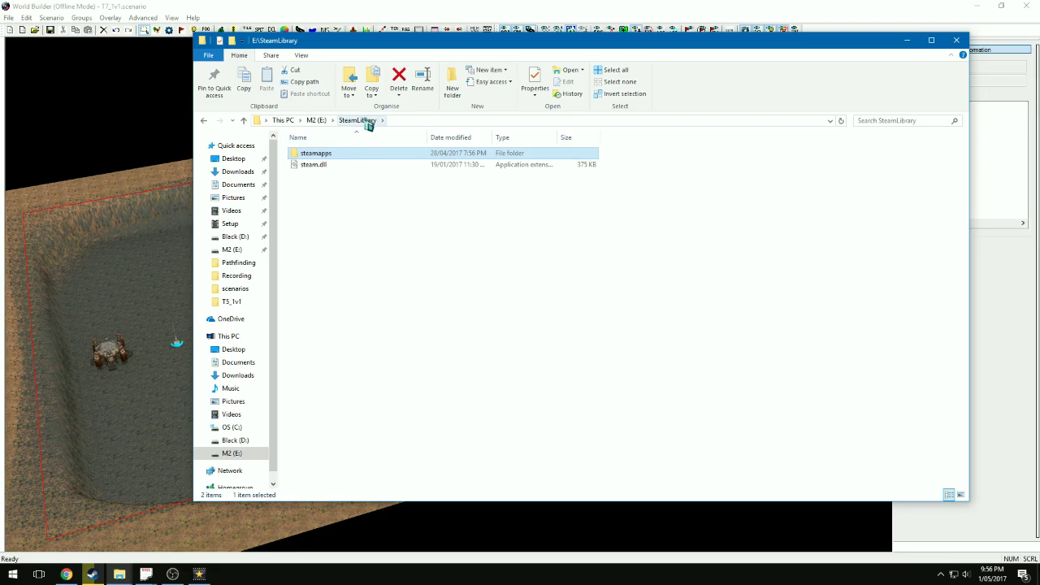
pyautogui.doubleClick(336, 154)
pyautogui.doubleClick(337, 154)
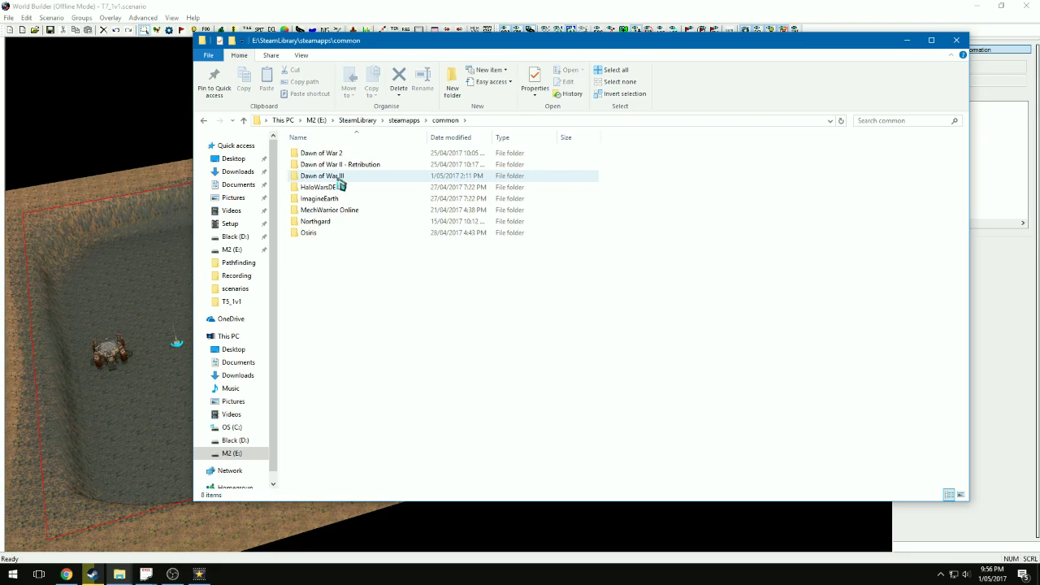
pyautogui.doubleClick(338, 177)
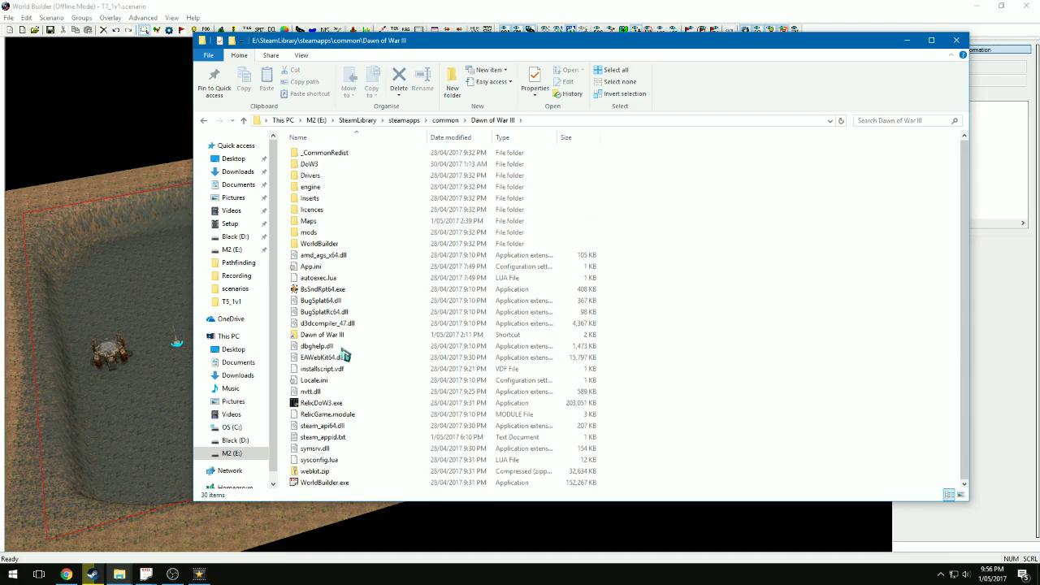
# - Set WorldBuilder.exe's Compatibility property to Run as administrator
pyautogui.rightClick(334, 486)
pyautogui.click(370, 476)
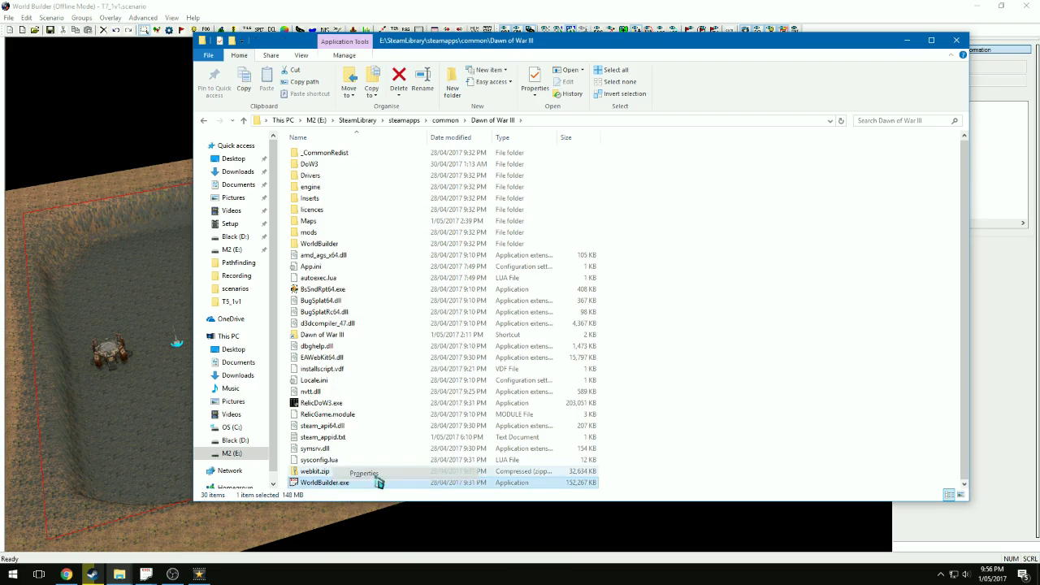
pyautogui.click(432, 309)
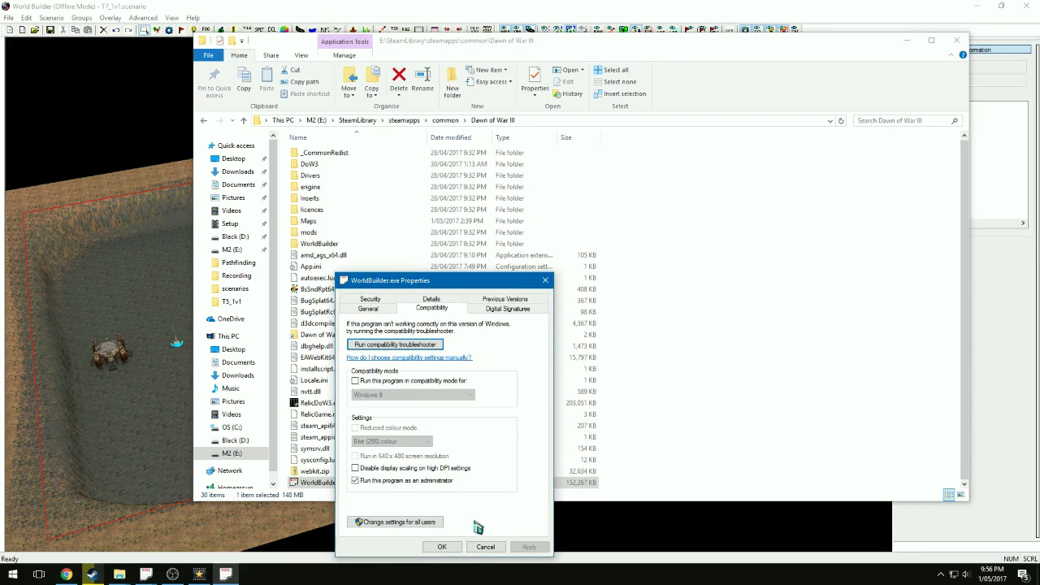
pyautogui.click(442, 547)
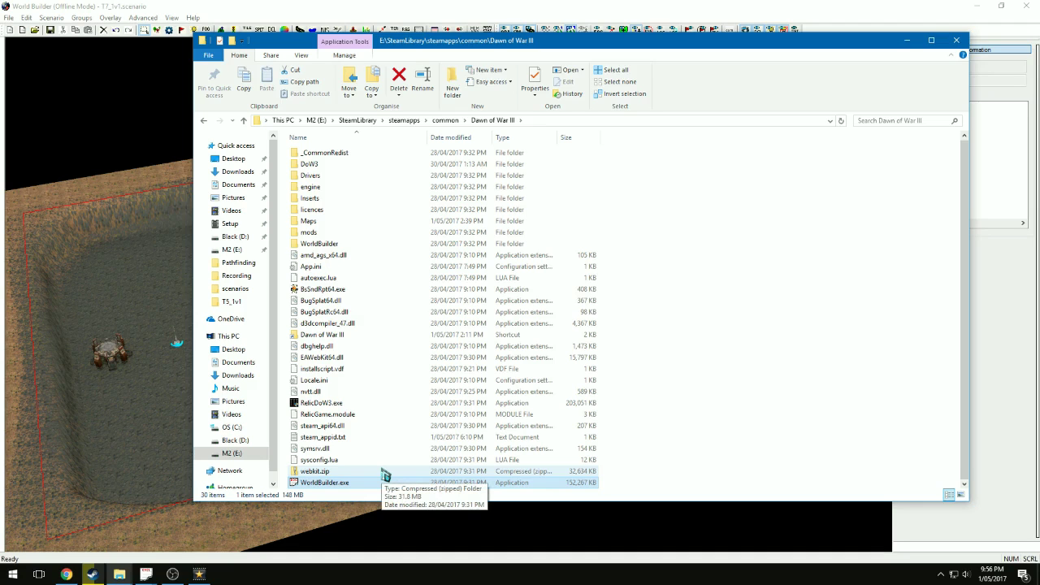
# - Start a new multiplayer map and create a T7_1v1 folder inside scenarios
pyautogui.click(9, 20)
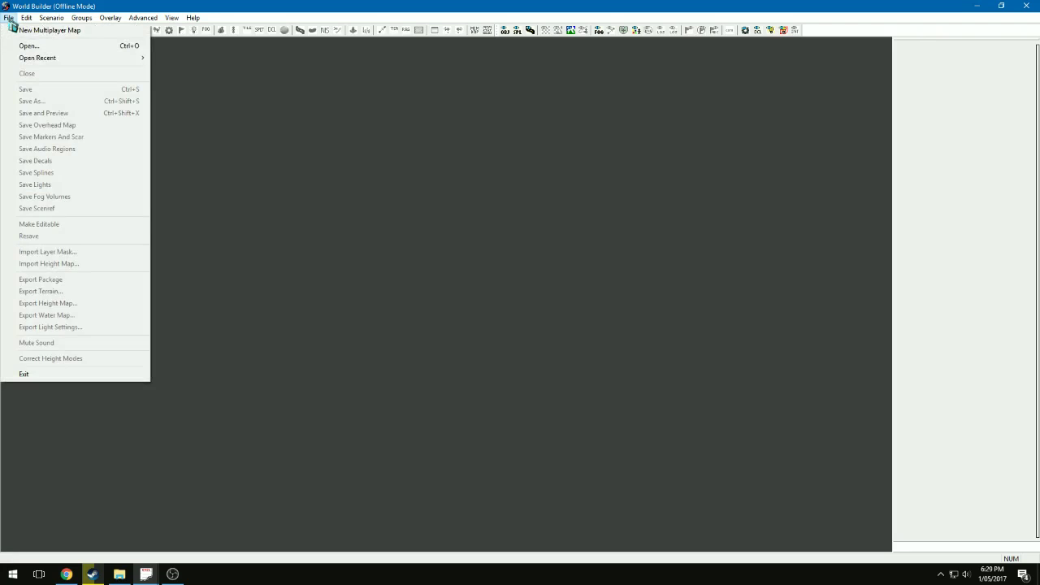
pyautogui.click(39, 30)
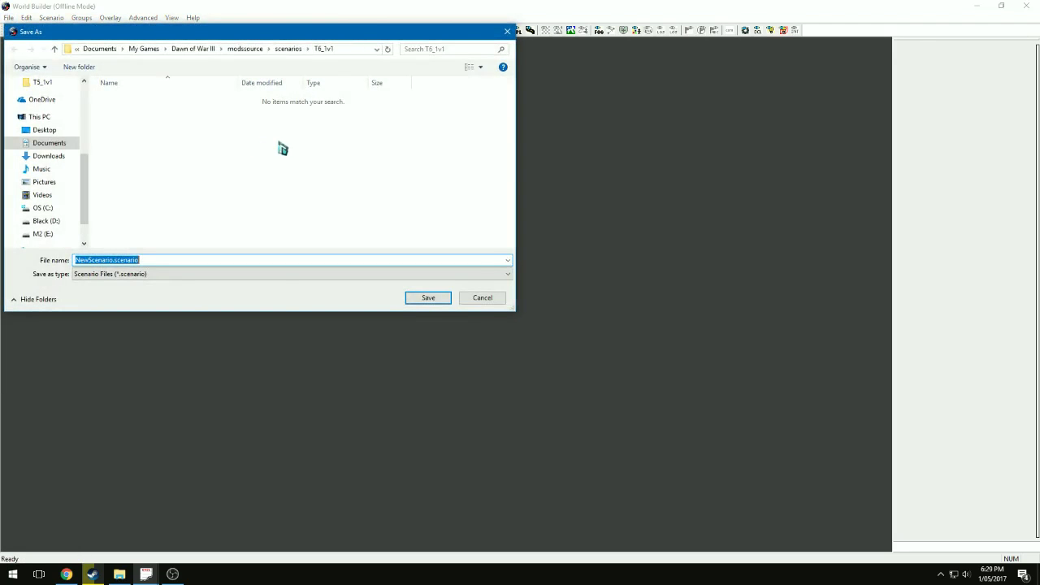
pyautogui.click(289, 49)
pyautogui.rightClick(170, 242)
pyautogui.moveTo(241, 354)
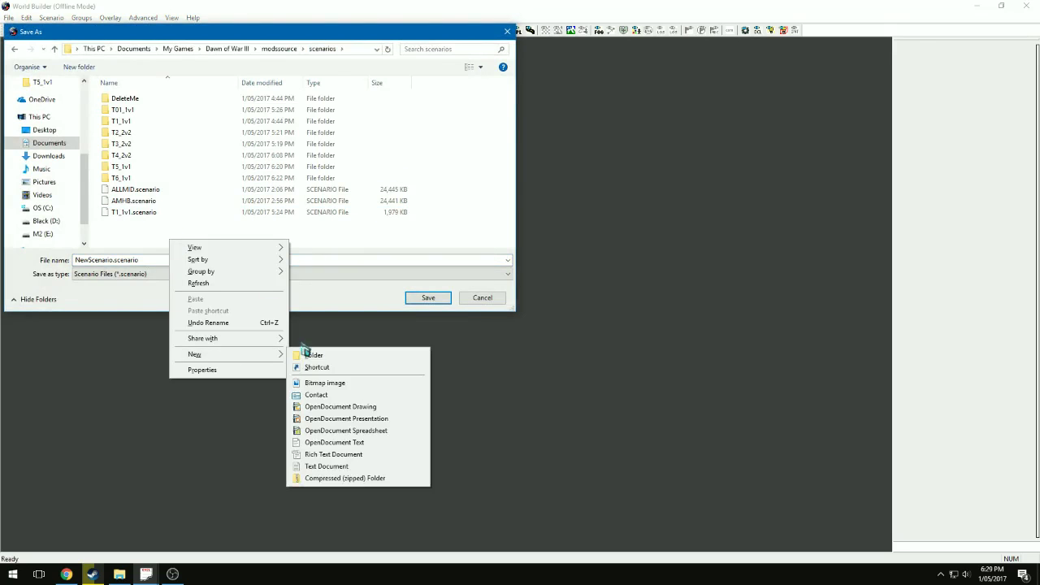
pyautogui.click(305, 354)
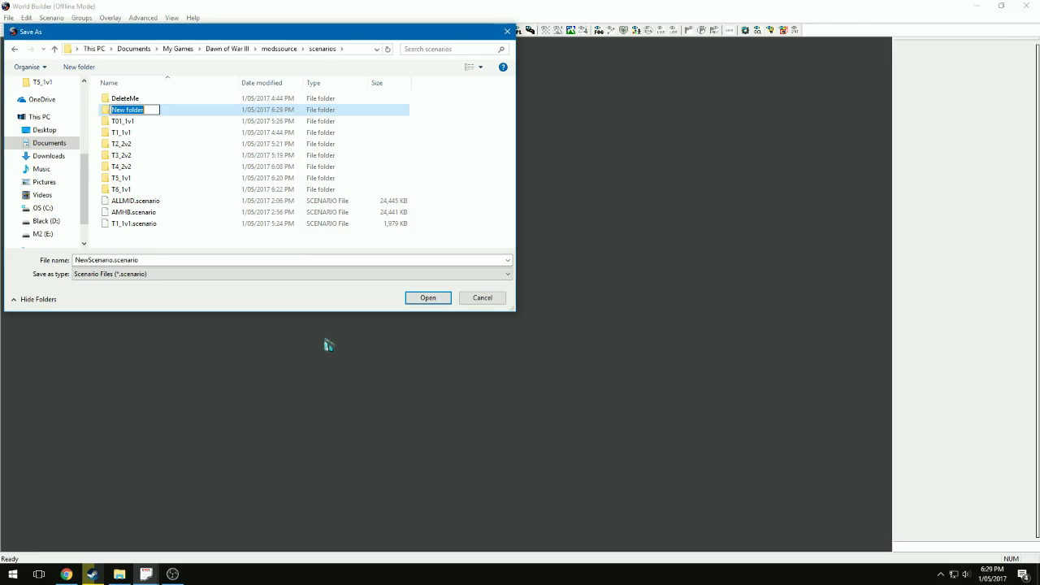
pyautogui.write('T7_1v1')
pyautogui.press('Return')
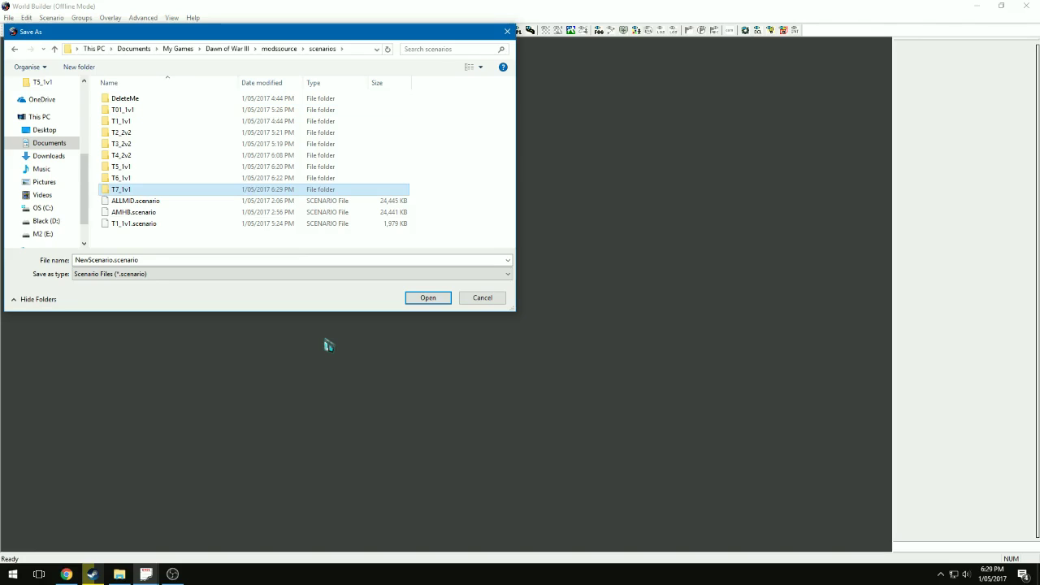
# - Save the new scenario as T7_1v1 inside the T7_1v1 folder
pyautogui.click(136, 195)
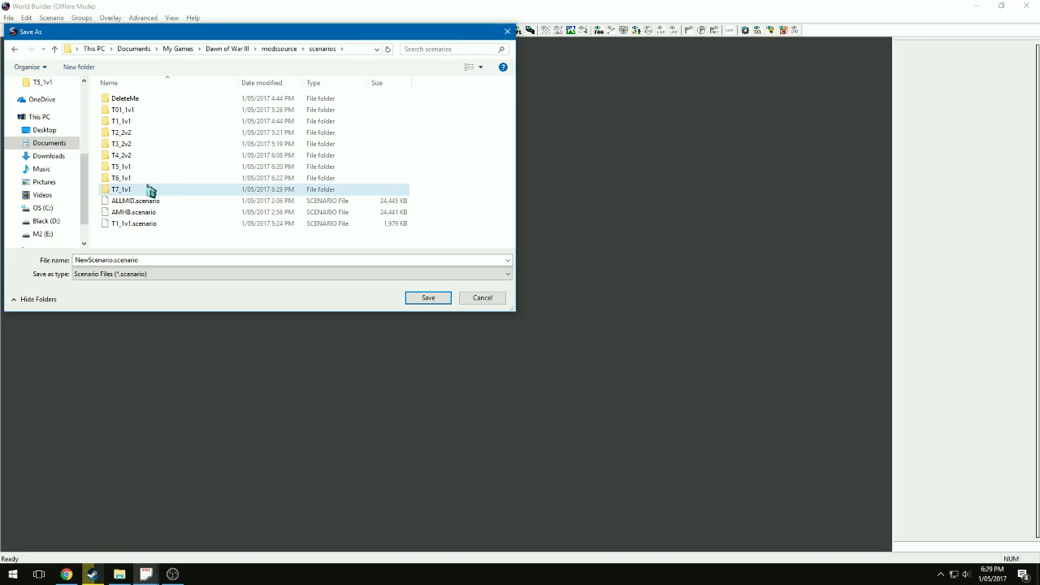
pyautogui.doubleClick(145, 191)
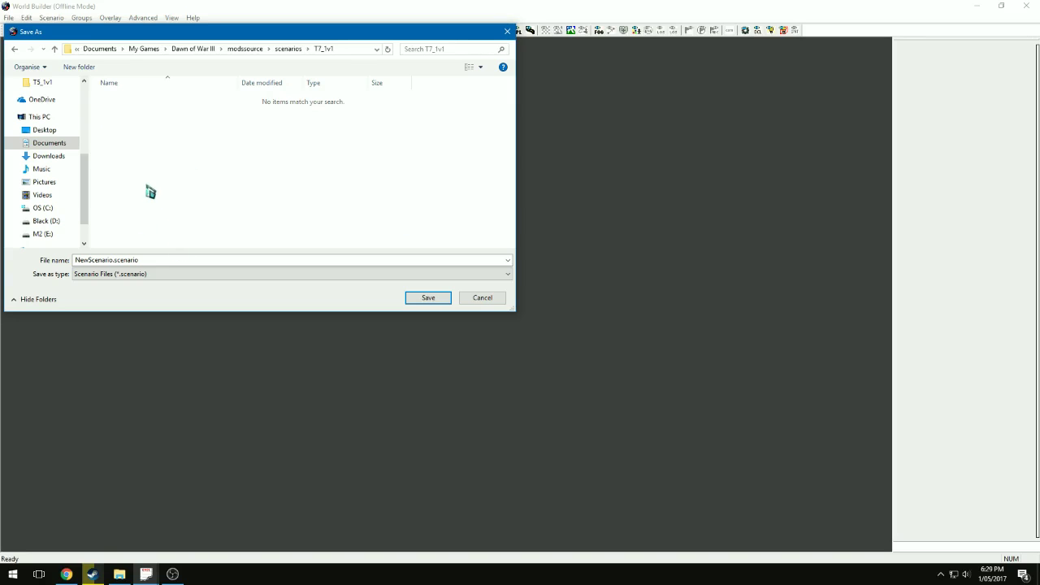
pyautogui.doubleClick(149, 260)
pyautogui.write('T7_1v1')
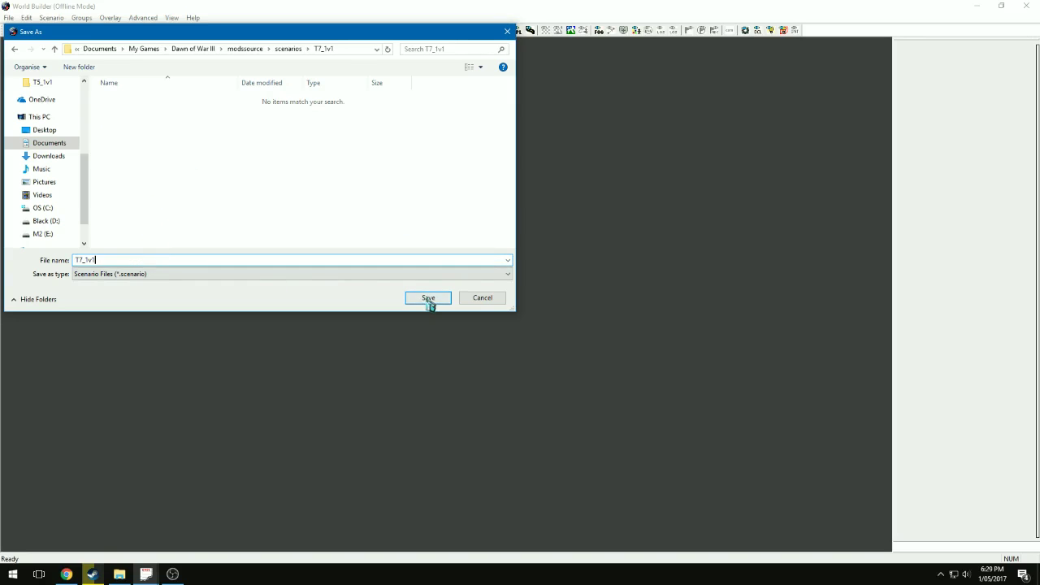
pyautogui.click(428, 298)
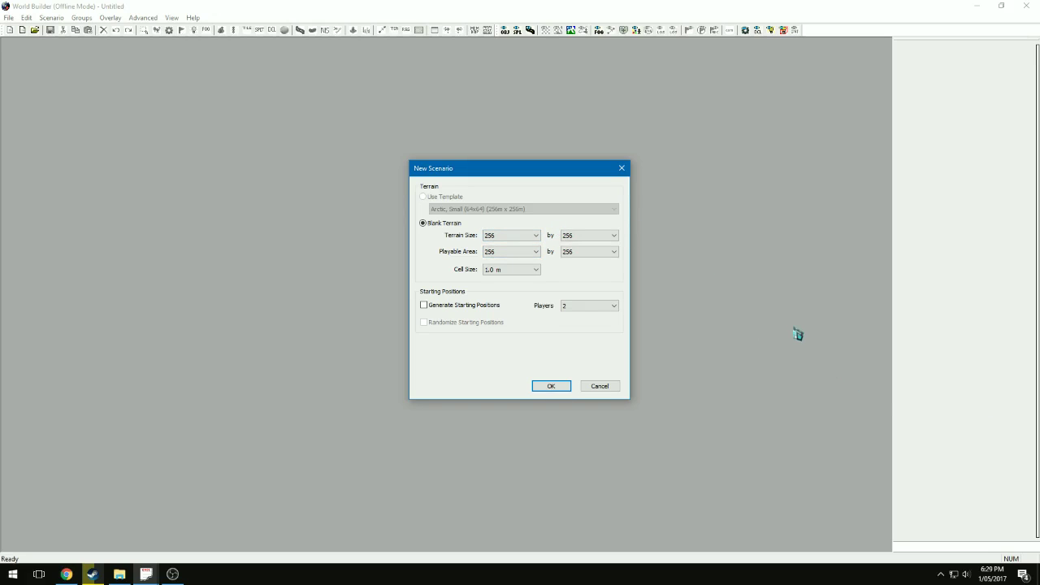
# - Set the terrain size to 544 by 320
pyautogui.click(525, 236)
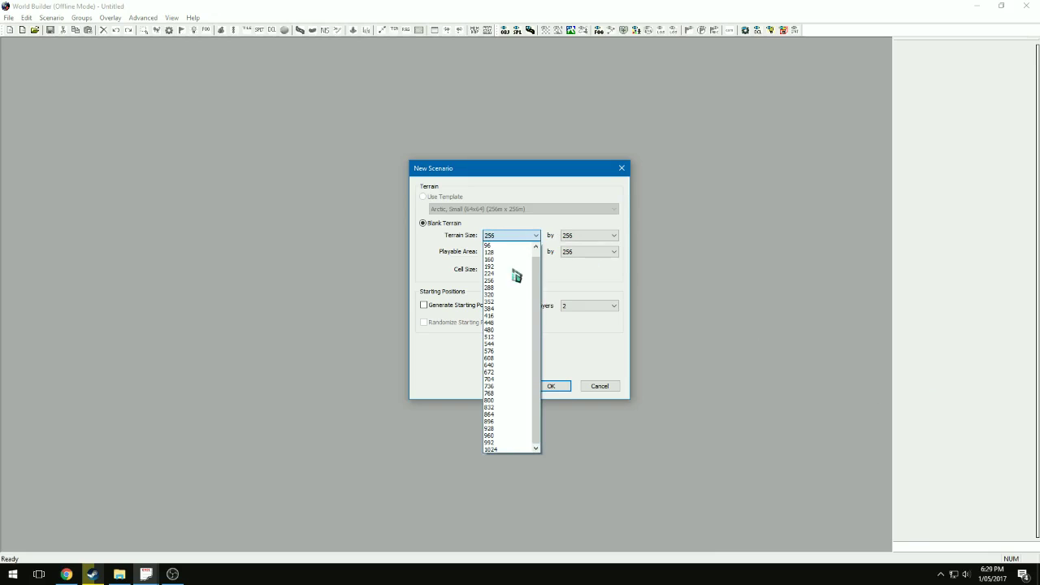
pyautogui.click(510, 344)
pyautogui.click(567, 237)
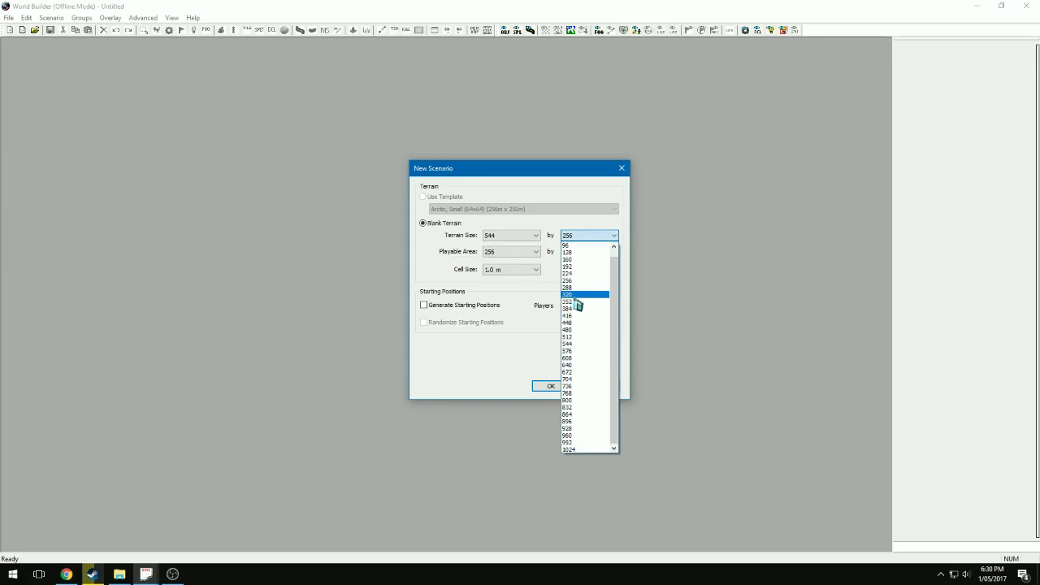
pyautogui.click(574, 295)
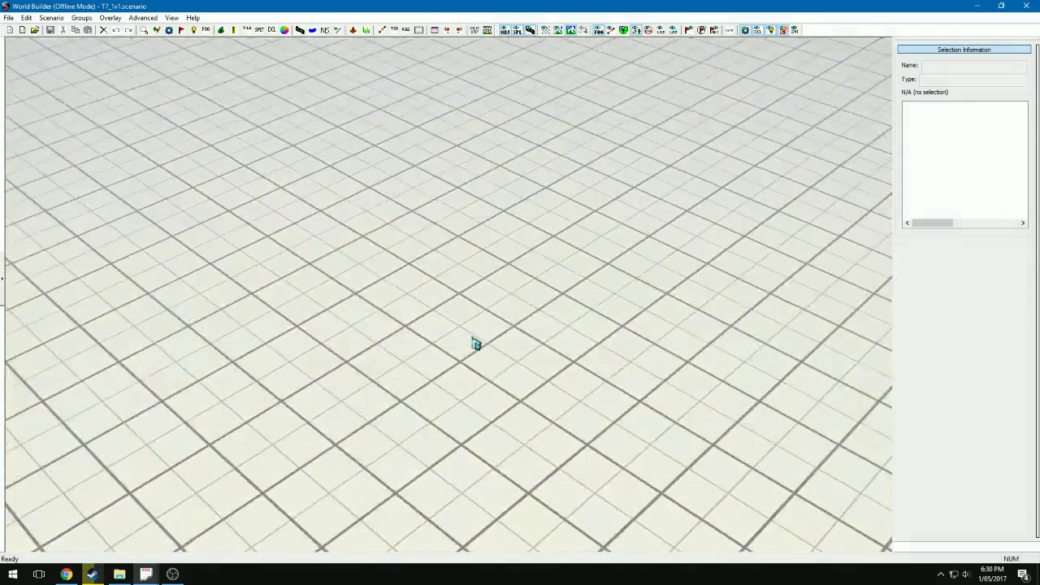
# - Assign the _design_metrics texture gb_solid_gray_light to the whole terrain
pyautogui.scroll(-2, 476, 344)
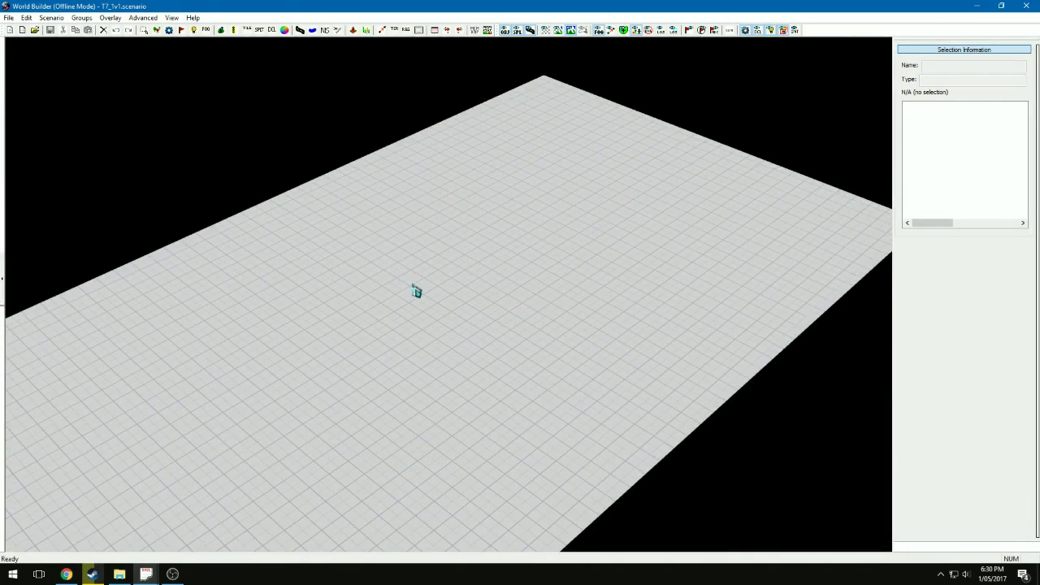
pyautogui.scroll(-2, 416, 291)
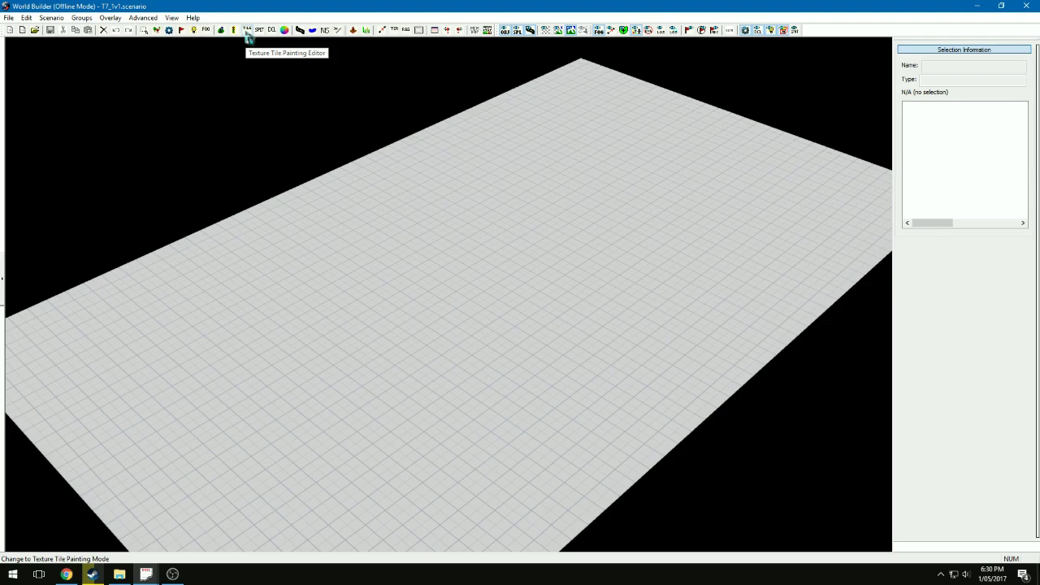
pyautogui.click(247, 32)
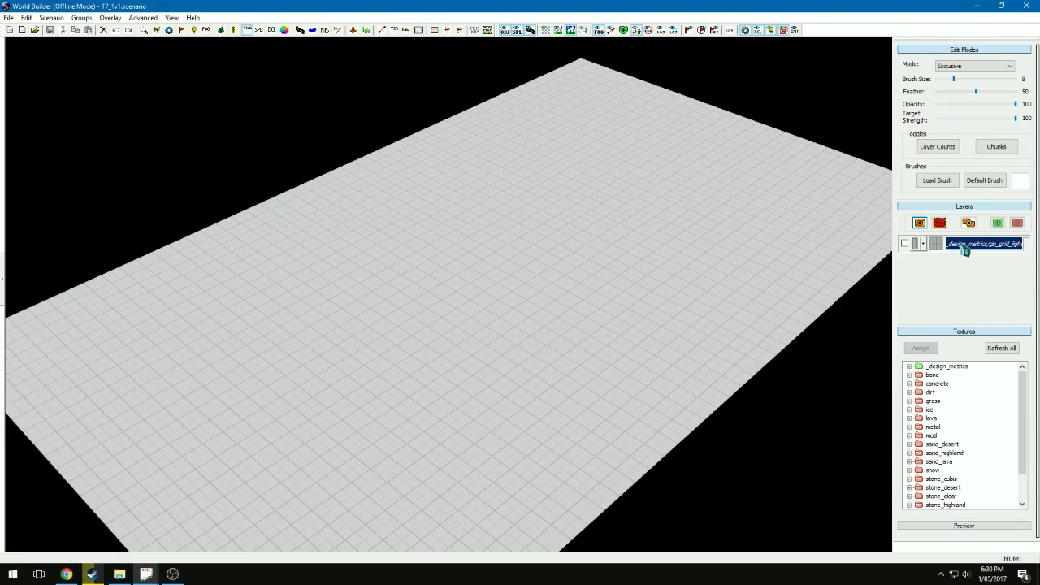
pyautogui.click(910, 366)
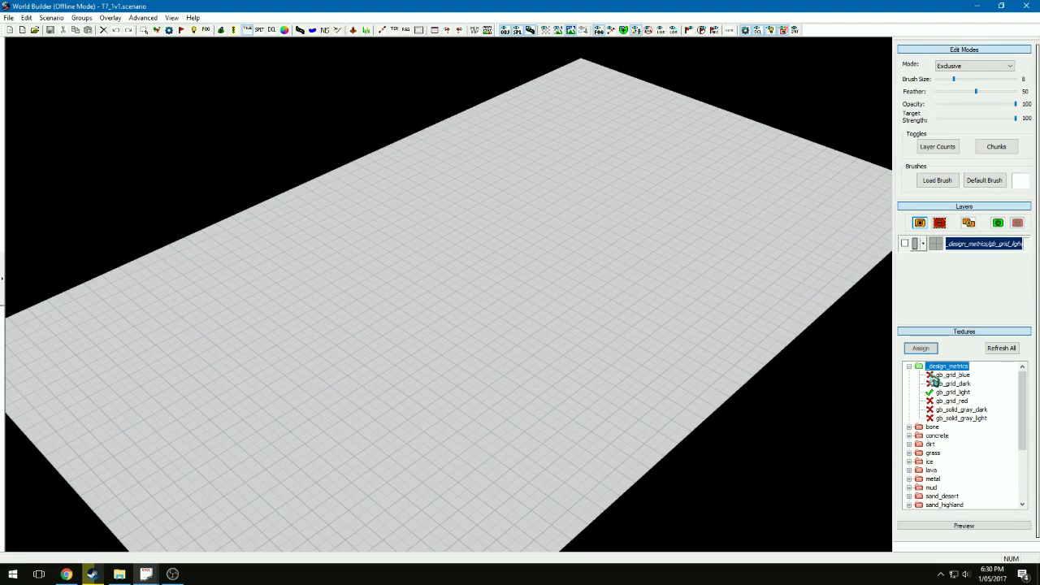
pyautogui.click(959, 419)
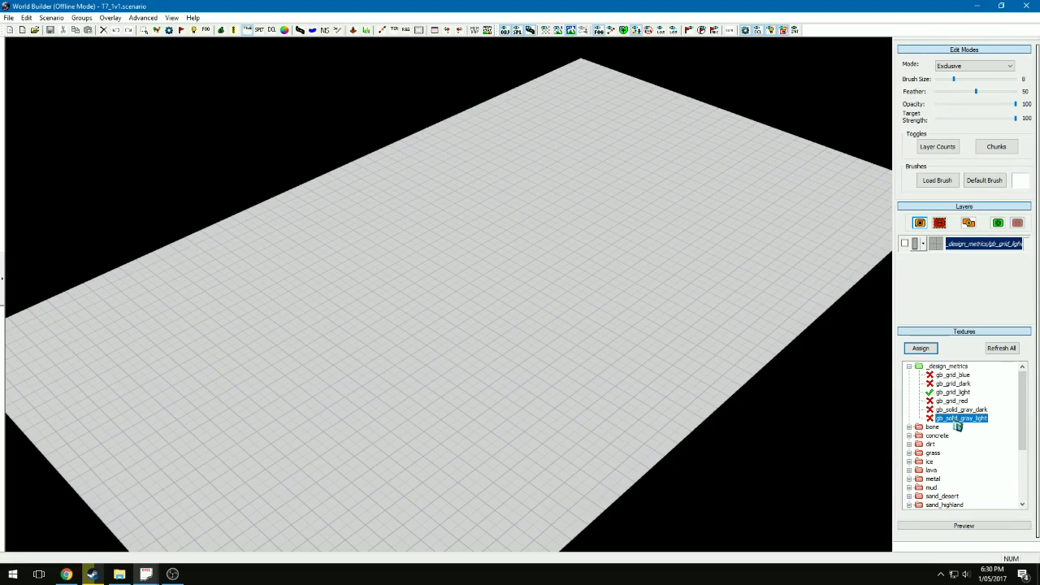
pyautogui.click(921, 351)
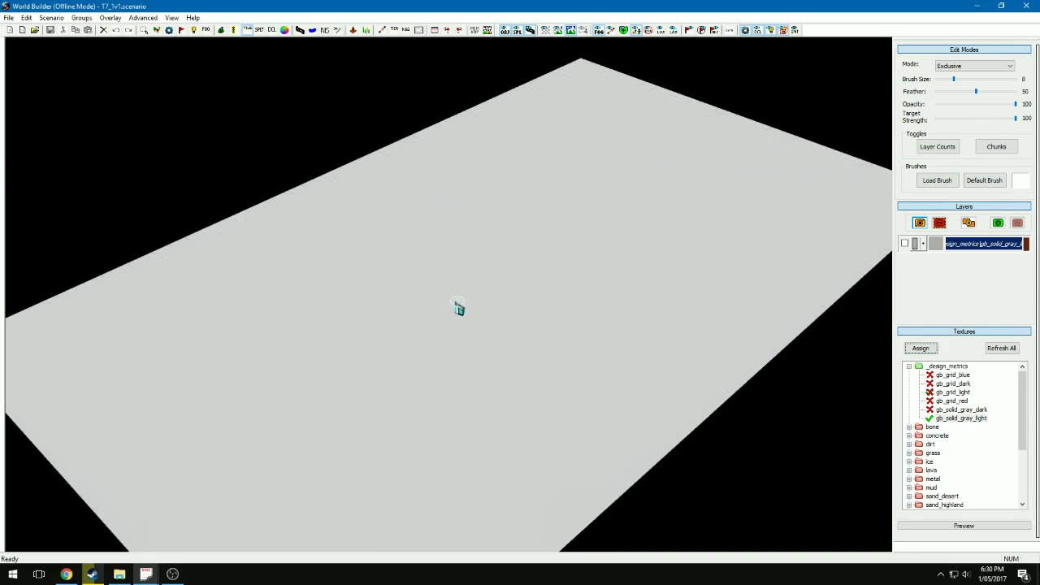
# - Tilt the view down and turn on the Grid (32m) overlay
pyautogui.scroll(-2, 474, 302)
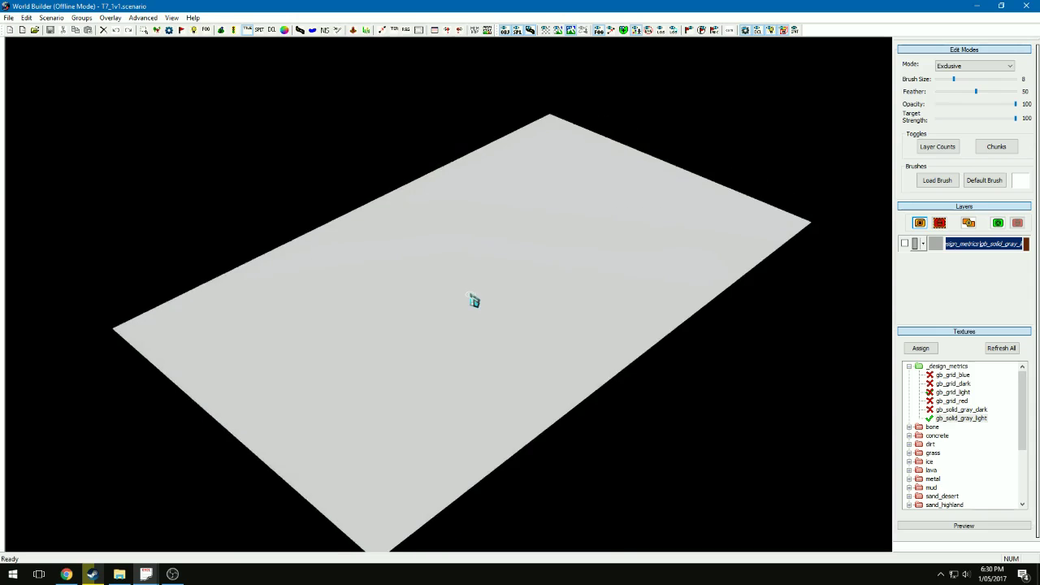
pyautogui.moveTo(473, 302); pyautogui.dragTo(473, 295, button='middle')
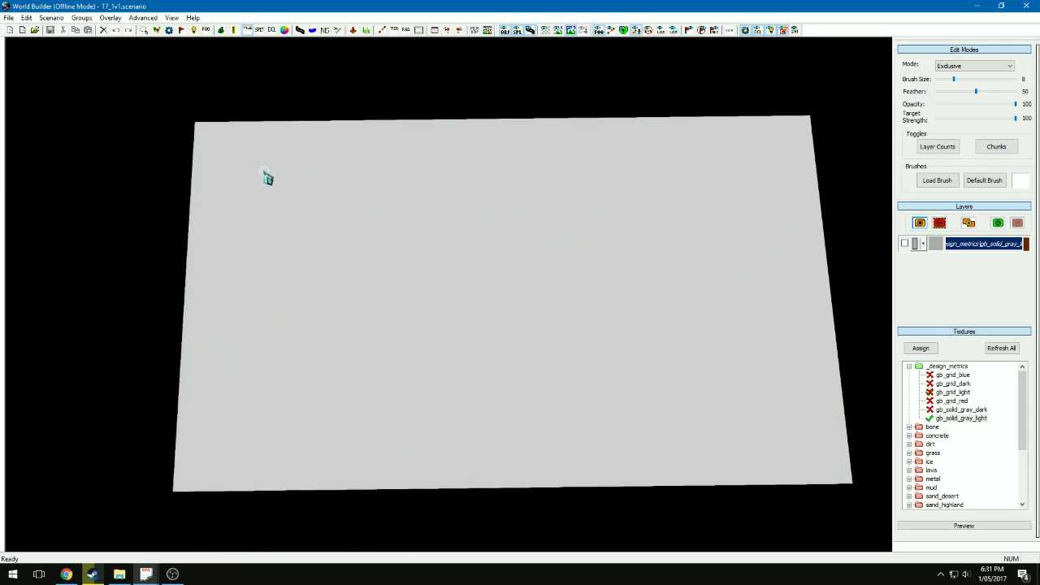
pyautogui.click(111, 17)
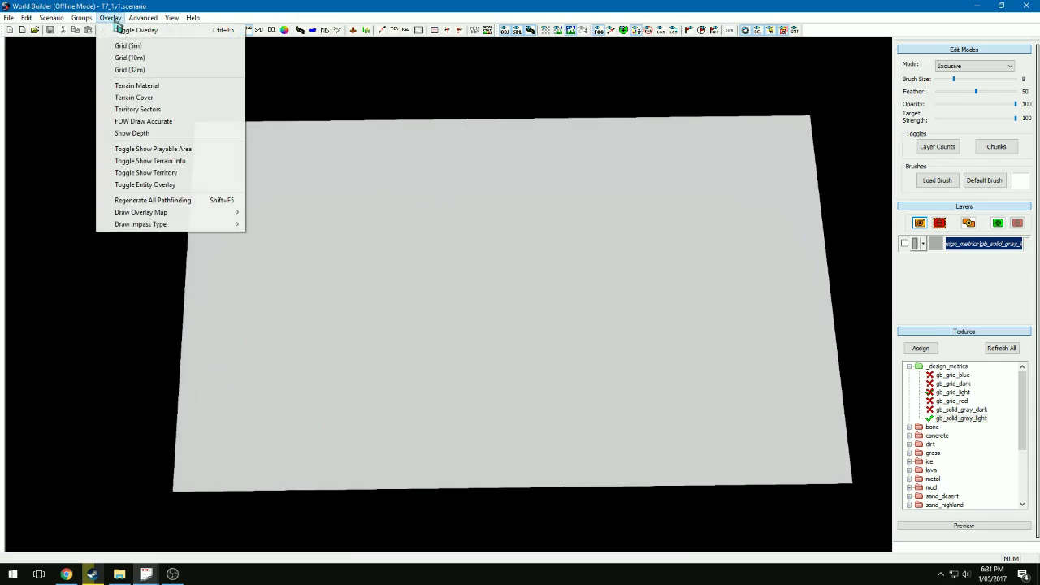
pyautogui.click(128, 72)
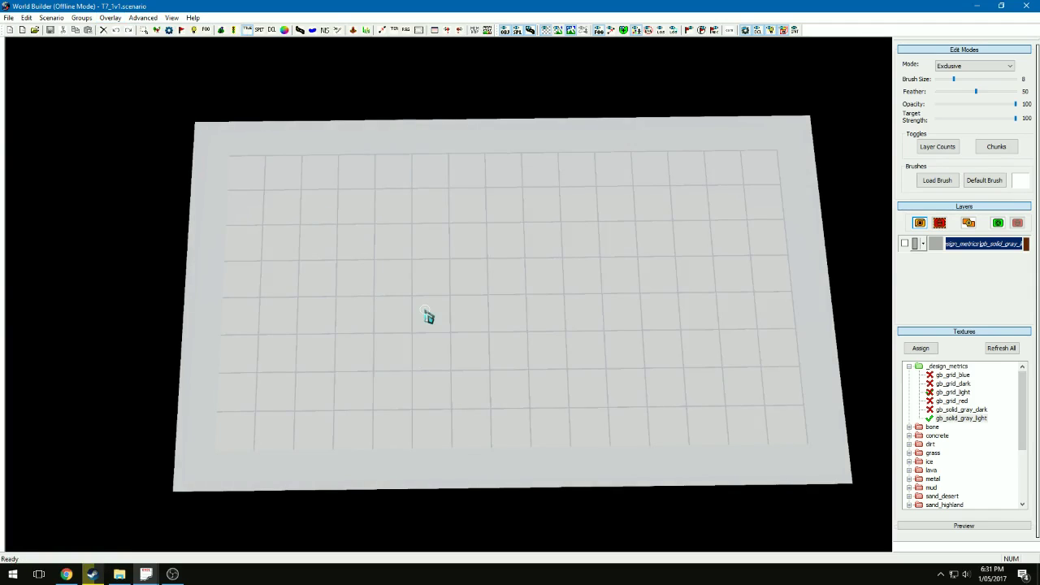
# - In object placement, select ebps > gameplay > map_entry_point and enable 4 m grid snapping
pyautogui.click(159, 31)
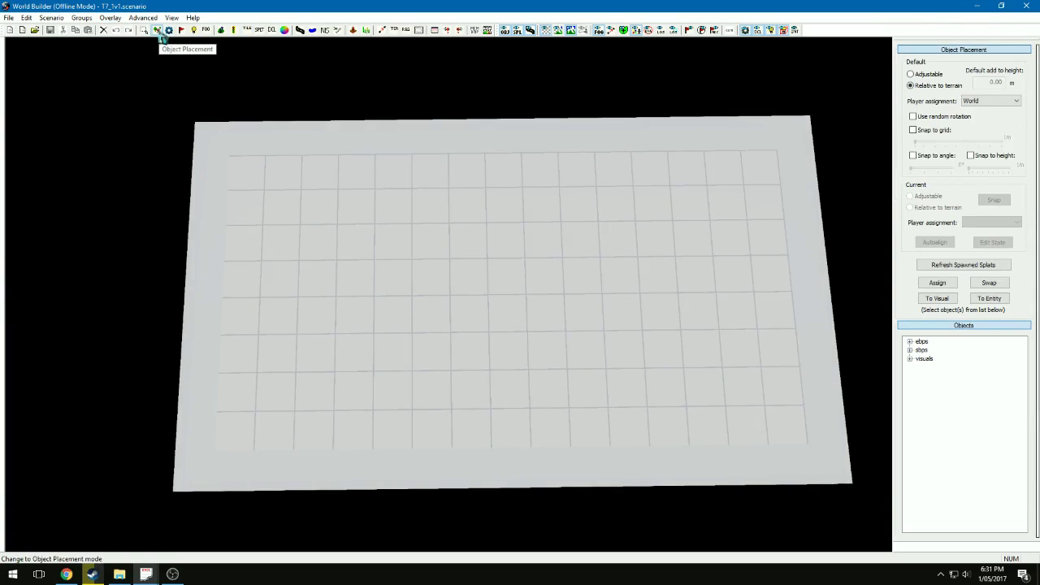
pyautogui.doubleClick(917, 341)
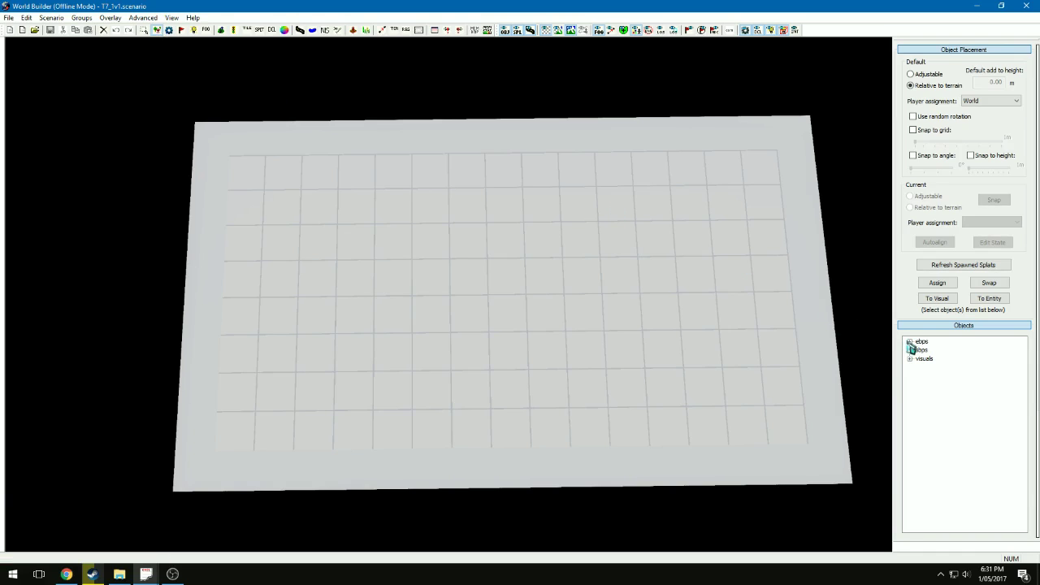
pyautogui.click(919, 358)
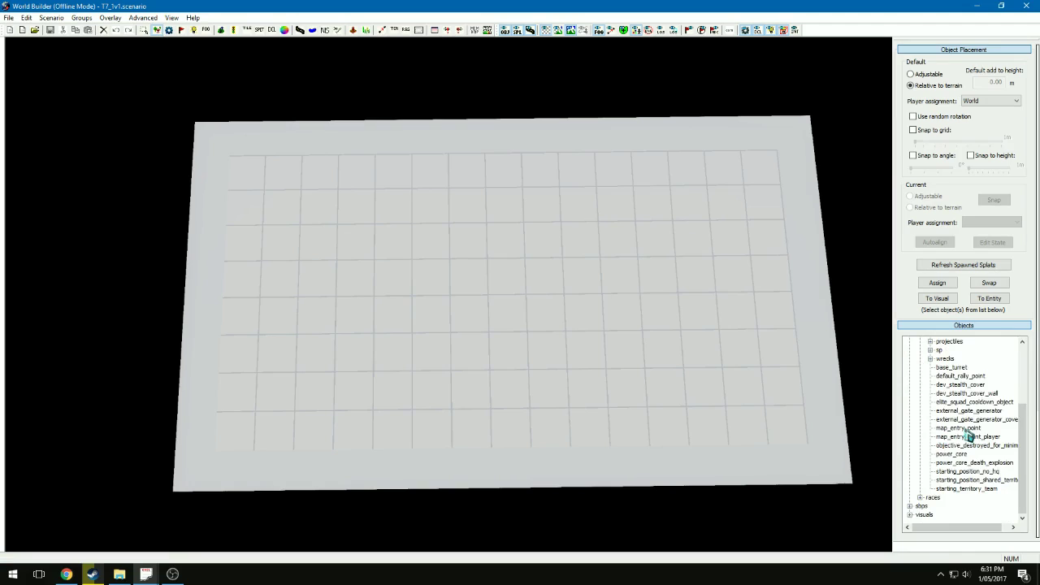
pyautogui.click(967, 429)
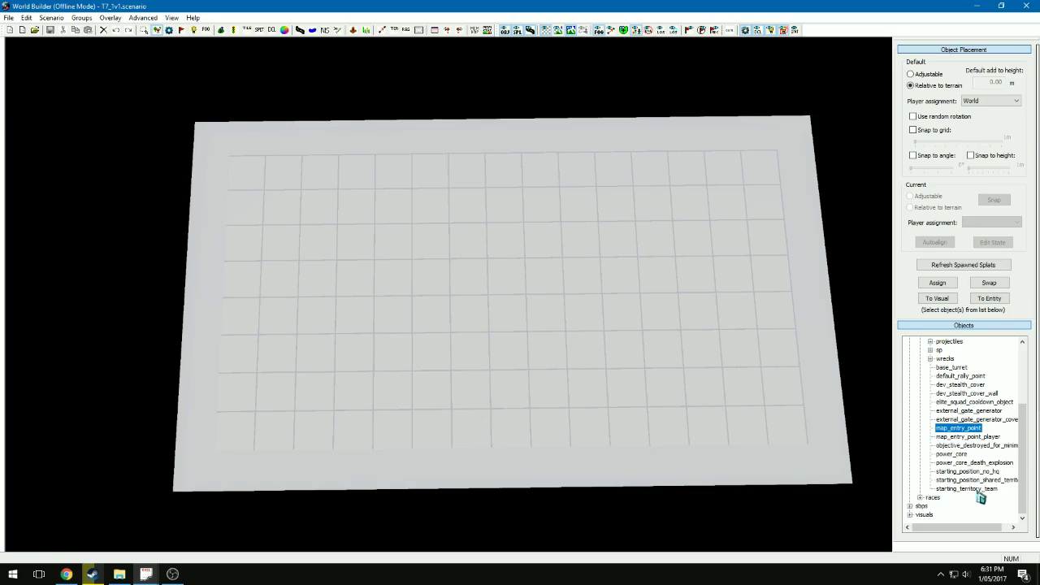
pyautogui.keyDown('ctrl'); pyautogui.click(961, 432); pyautogui.keyUp('ctrl')
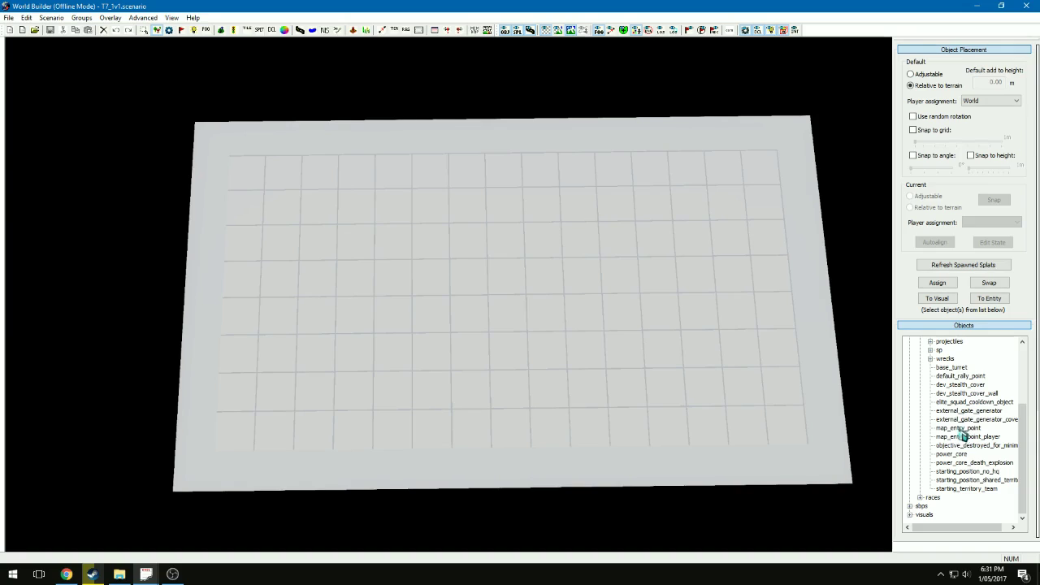
pyautogui.click(947, 360)
pyautogui.click(959, 431)
pyautogui.click(913, 132)
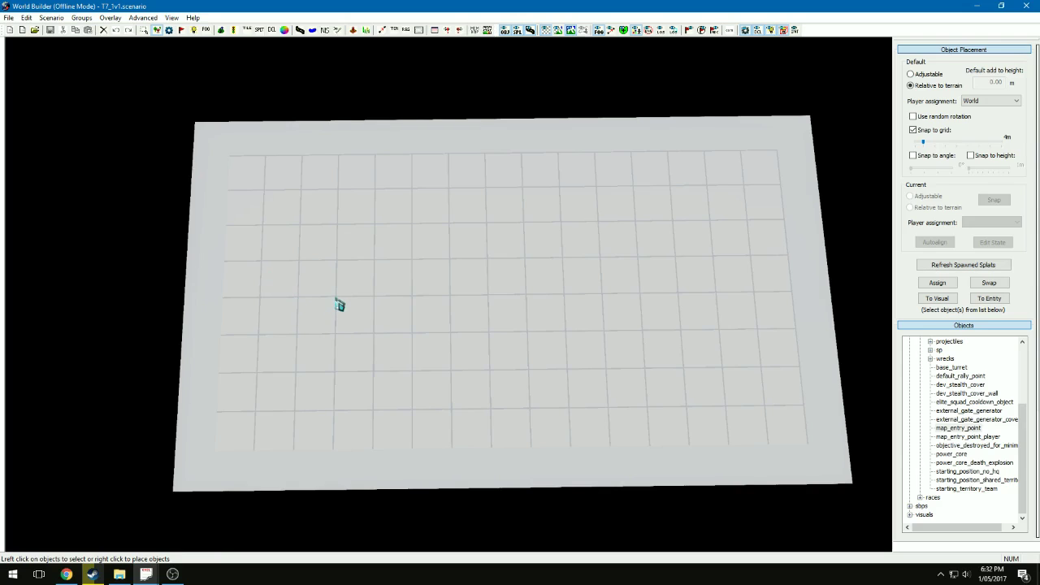
# - Place a map_entry_point and starting_position_shared_territory entities at the left and right ends
pyautogui.rightClick(682, 315)
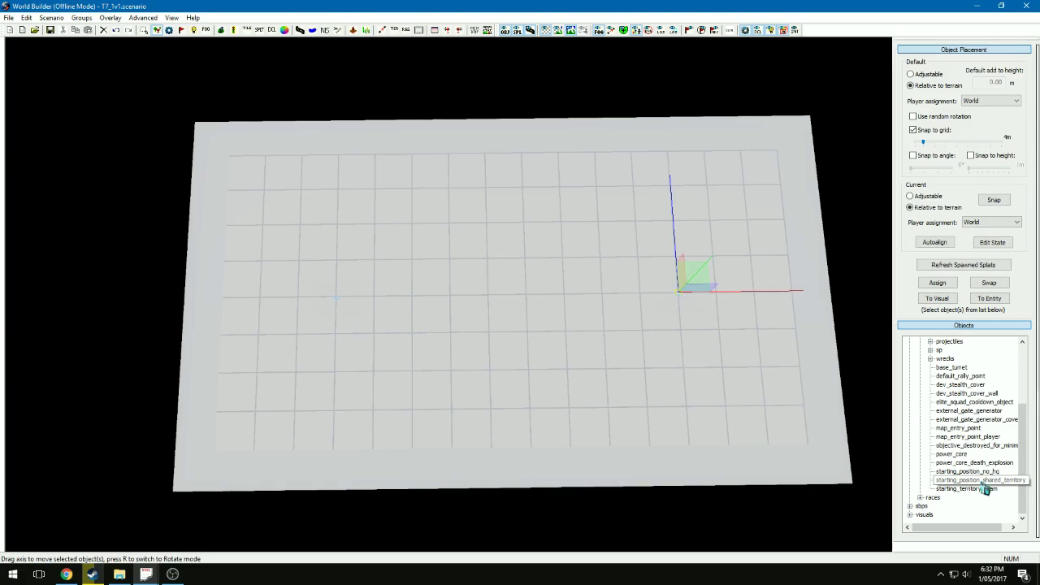
pyautogui.click(980, 480)
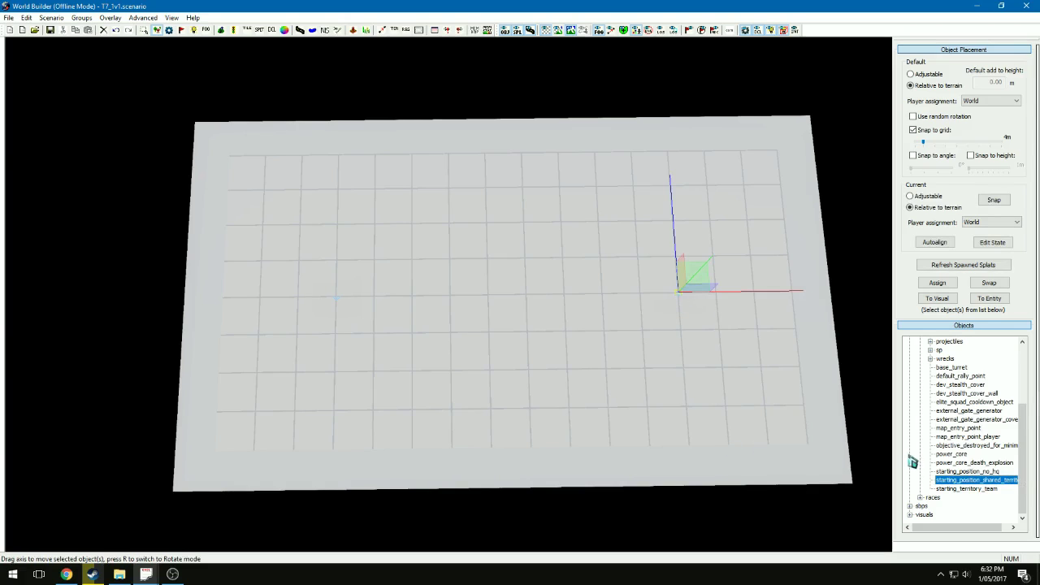
pyautogui.rightClick(261, 301)
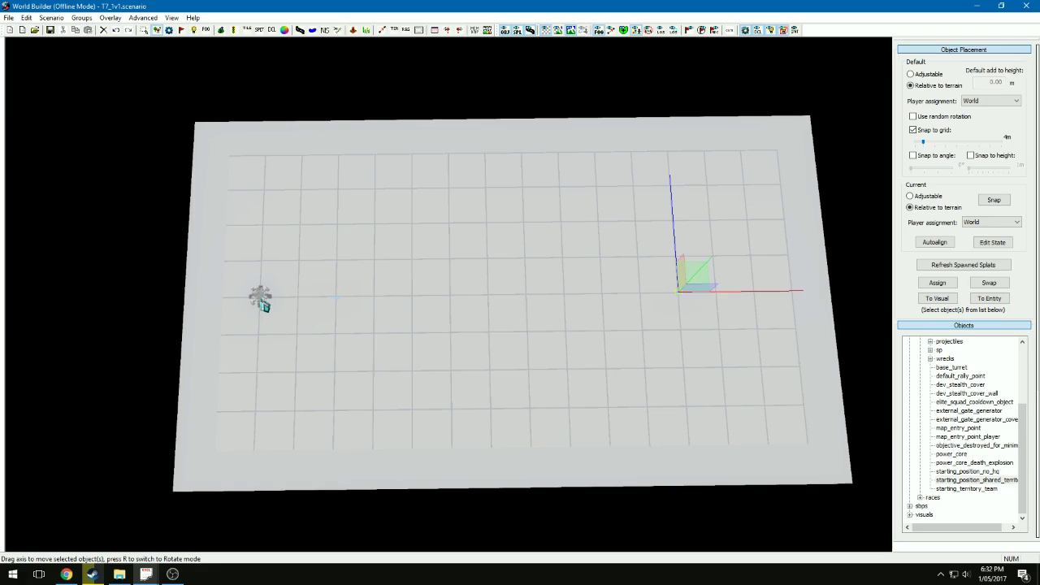
pyautogui.rightClick(758, 302)
# - Snap the right starting position onto the centre line and drag in a starting_territory_team entity
pyautogui.click(756, 299)
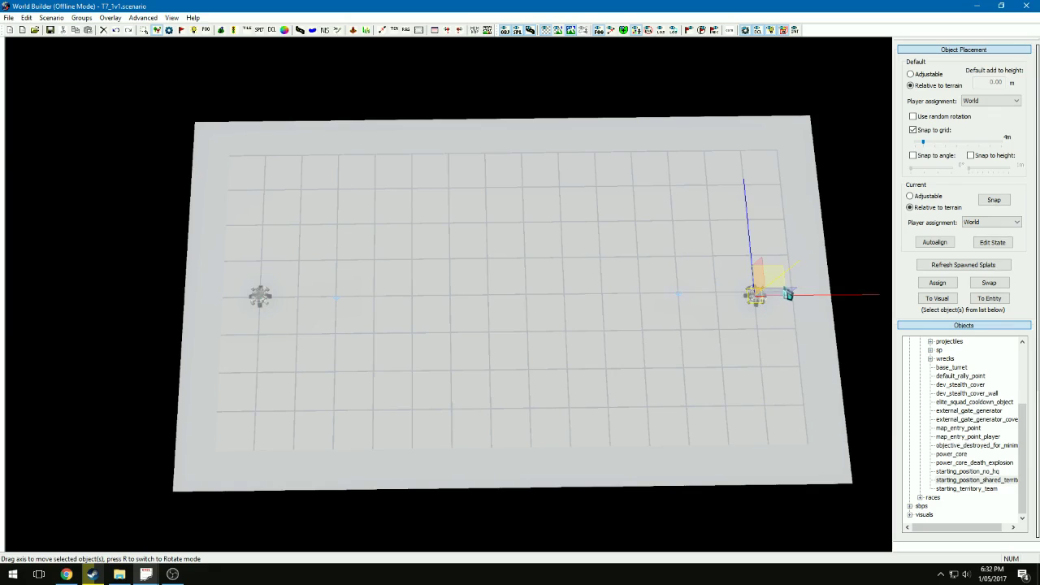
pyautogui.moveTo(784, 282); pyautogui.dragTo(790, 284)
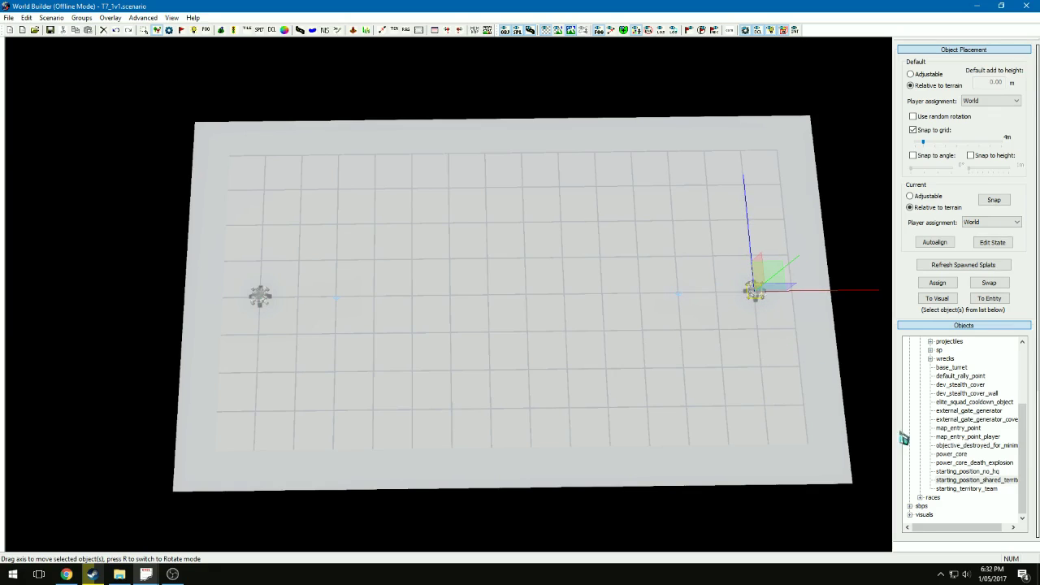
pyautogui.click(966, 490)
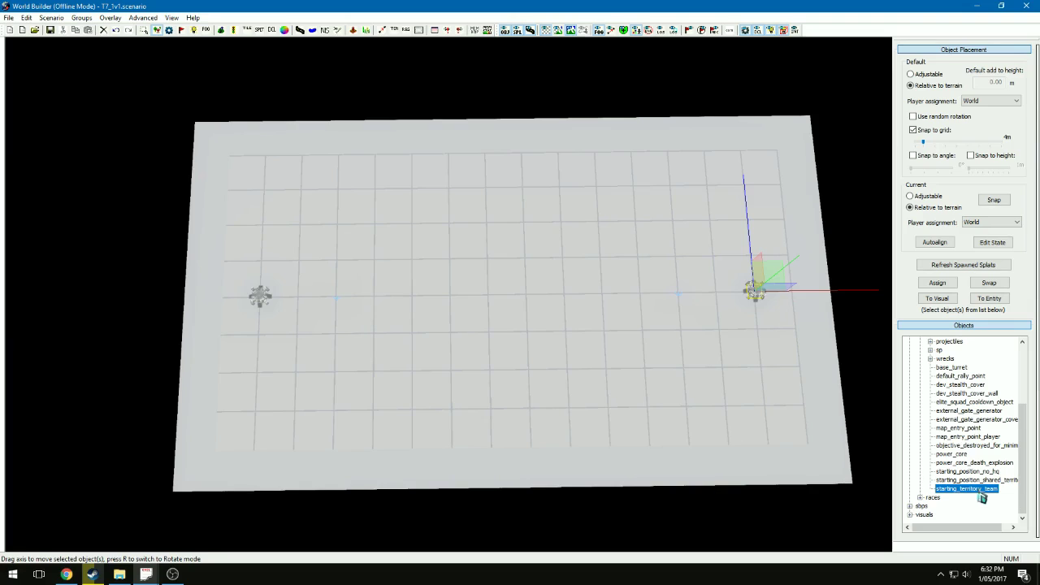
pyautogui.moveTo(983, 498); pyautogui.dragTo(539, 353)
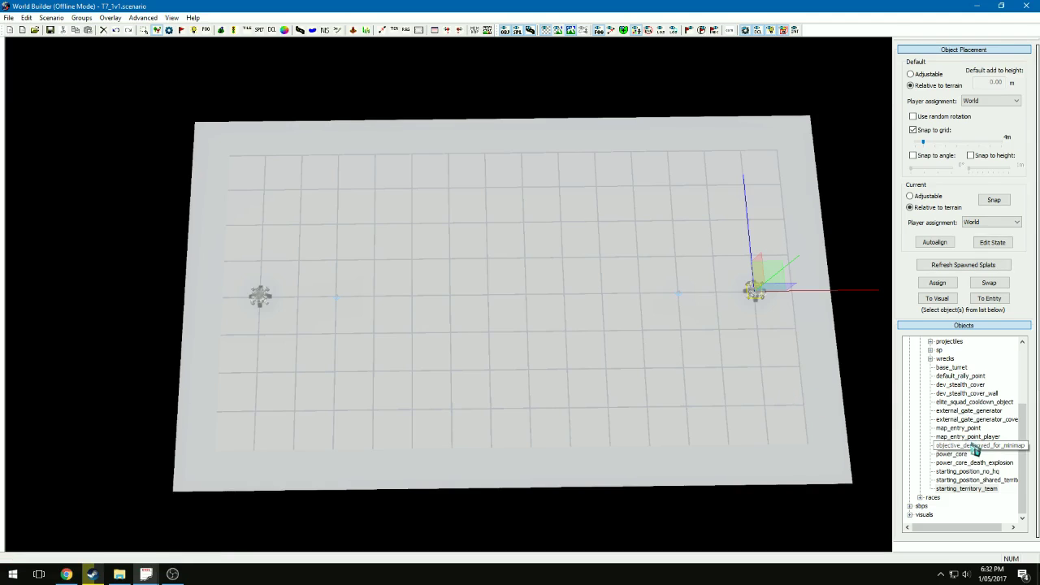
# - Place a power_core on each half of the centre row
pyautogui.click(961, 370)
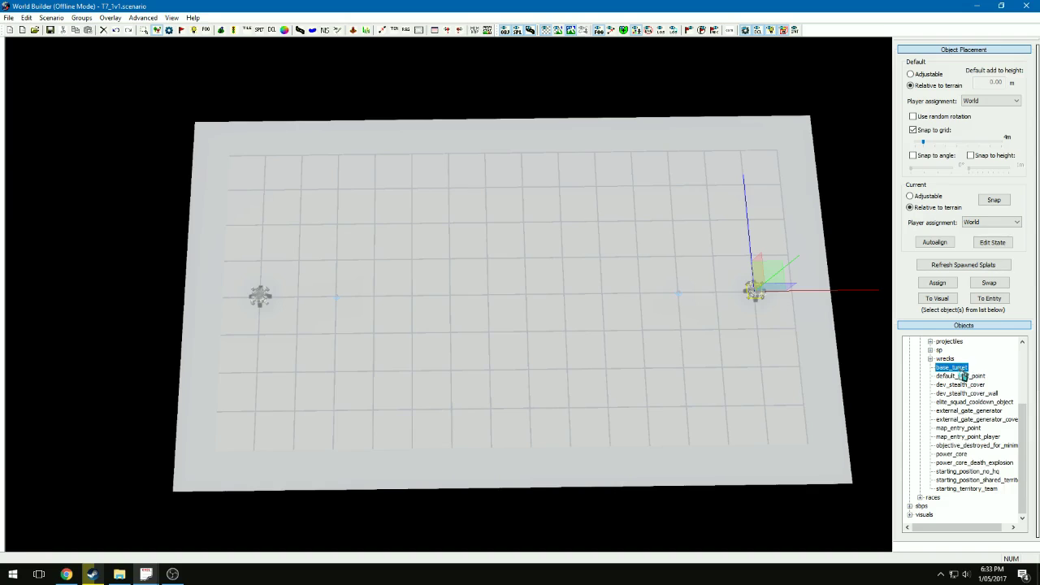
pyautogui.click(981, 412)
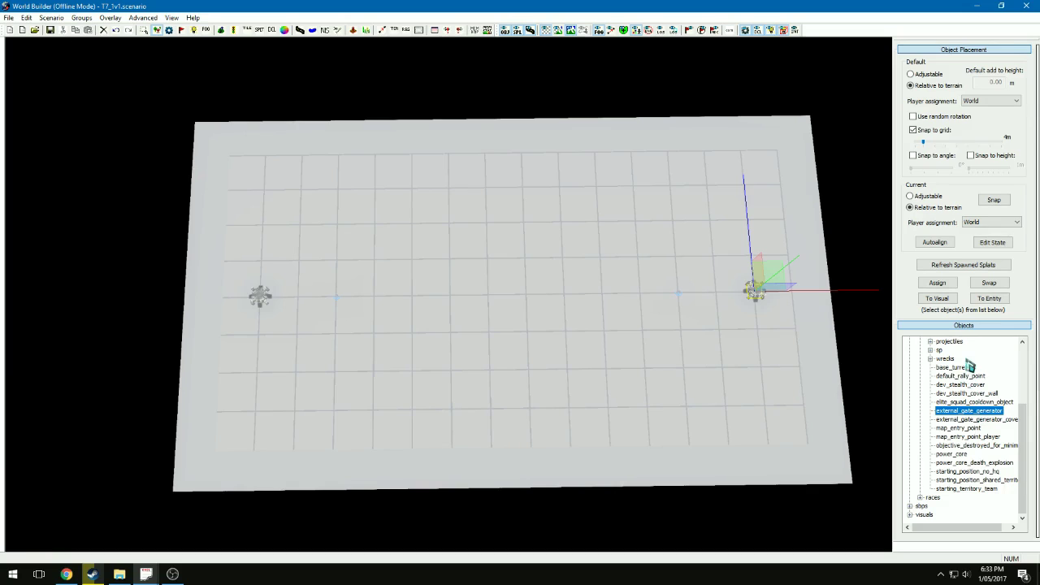
pyautogui.click(965, 455)
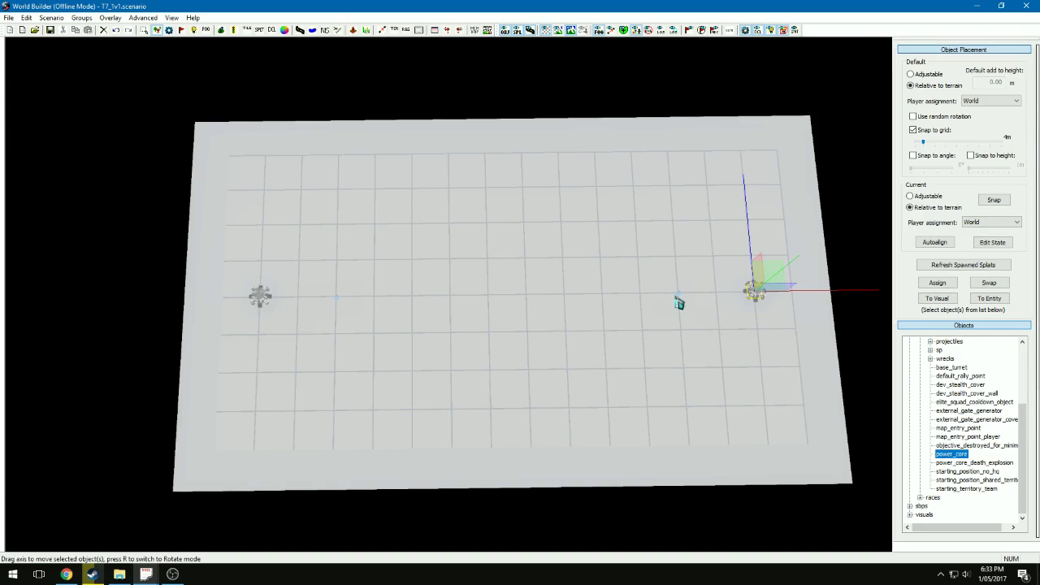
pyautogui.click(641, 307)
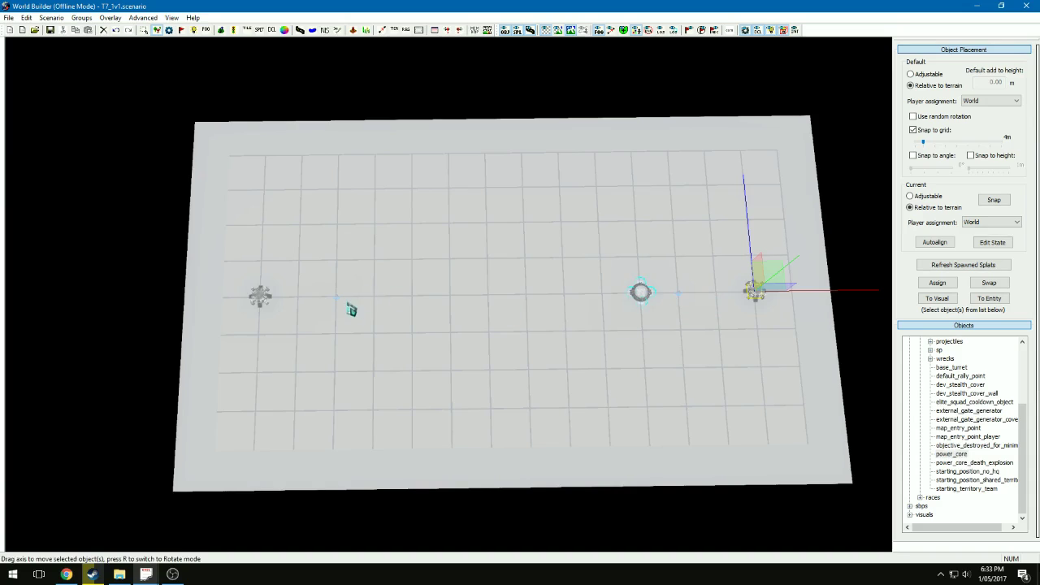
pyautogui.click(376, 300)
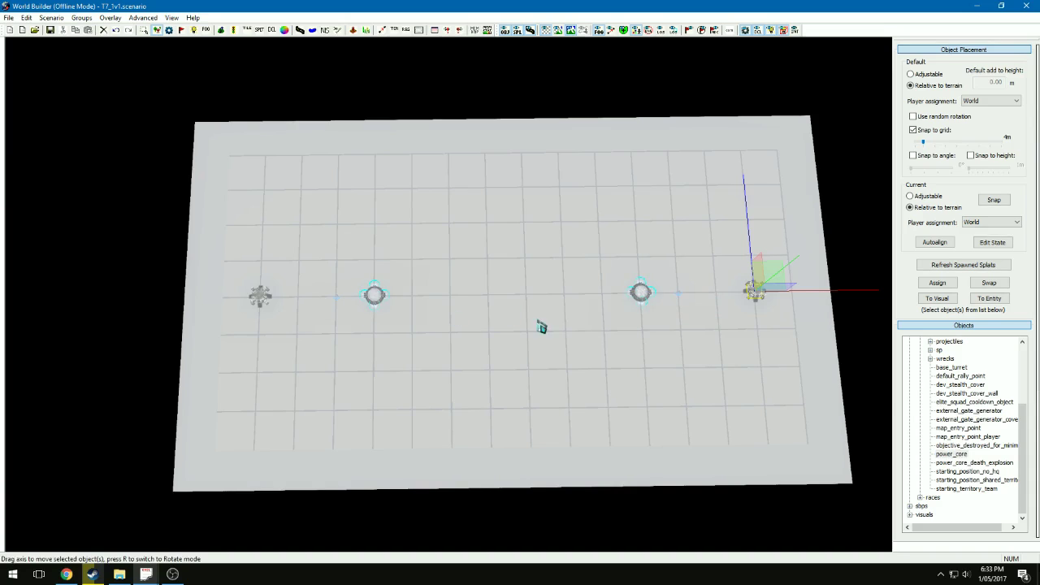
# - Add a base_turret beside a power core and an external_gate_generator either side of centre
pyautogui.click(963, 368)
pyautogui.click(604, 304)
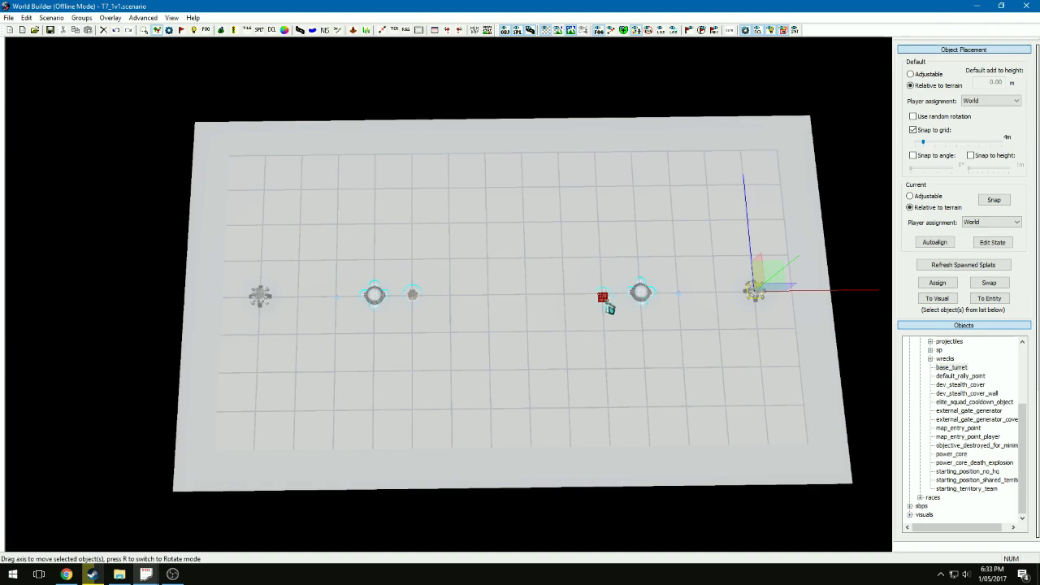
pyautogui.click(972, 411)
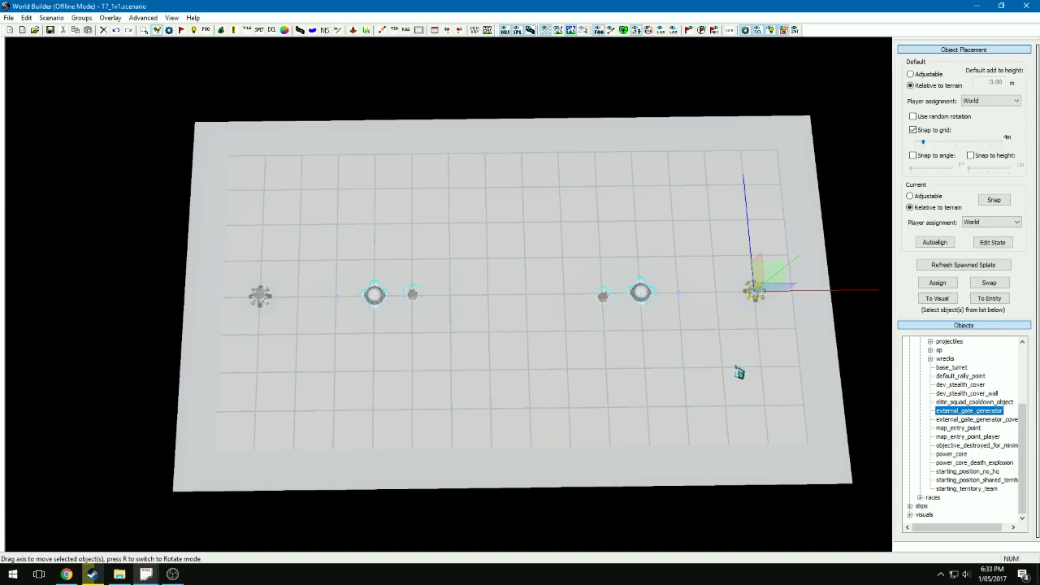
pyautogui.click(567, 301)
pyautogui.click(455, 299)
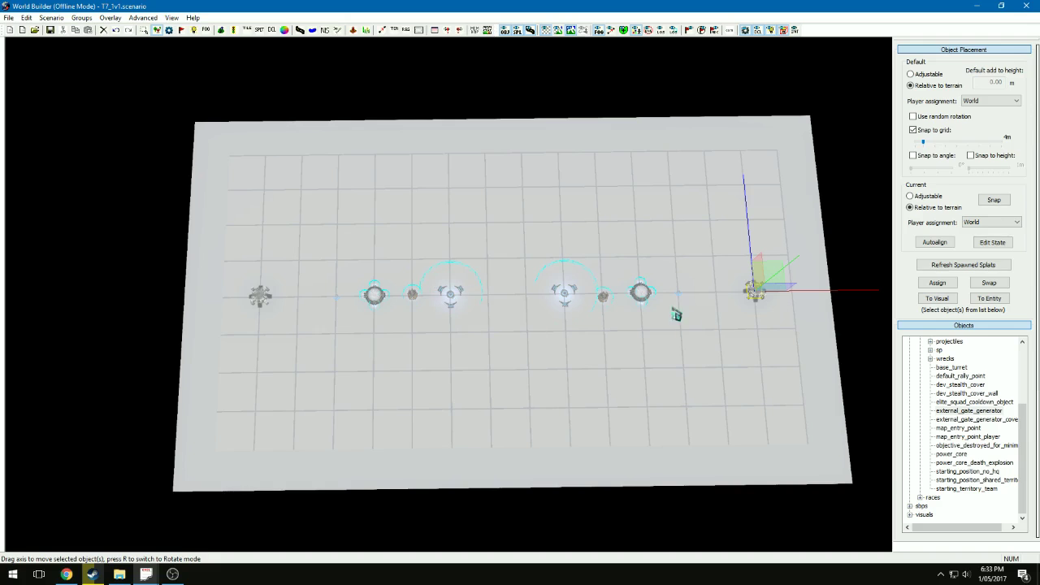
pyautogui.click(605, 302)
pyautogui.click(623, 316)
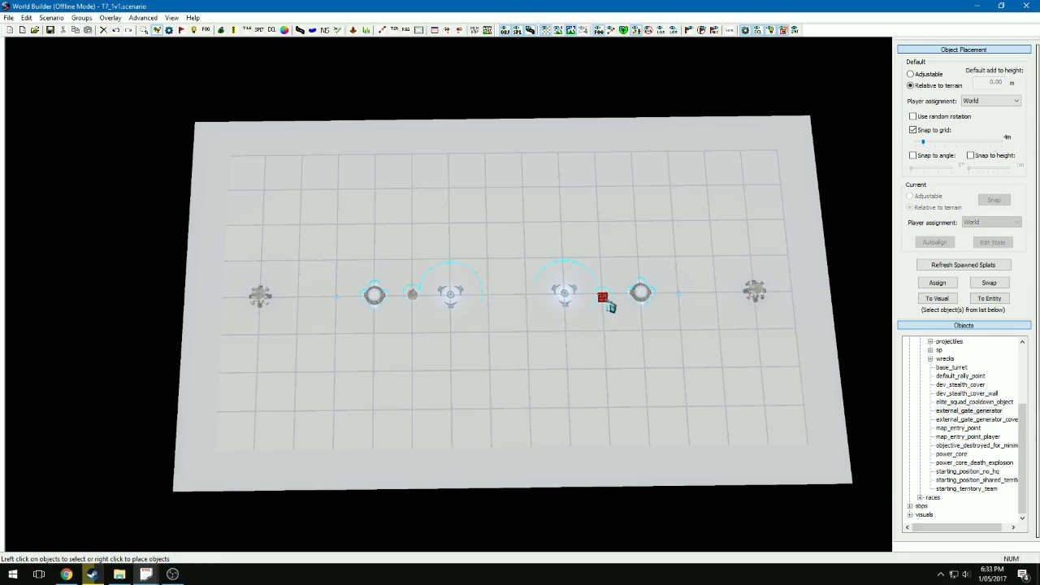
# - Move the small red structure beside the right base, changing grid snapping from 32 m to 16 m
pyautogui.scroll(2, 610, 306)
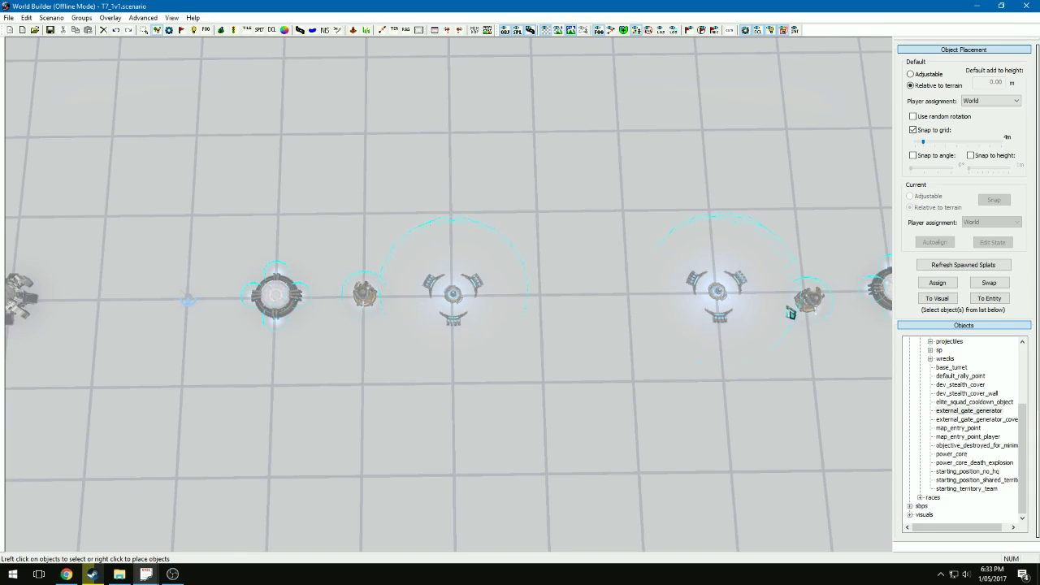
pyautogui.click(806, 317)
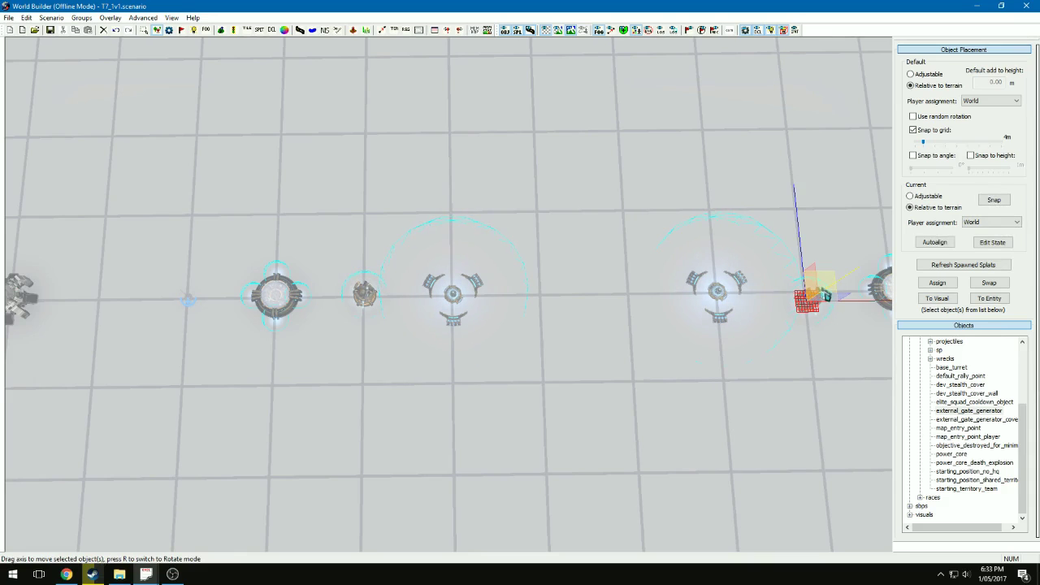
pyautogui.moveTo(831, 284); pyautogui.dragTo(853, 292)
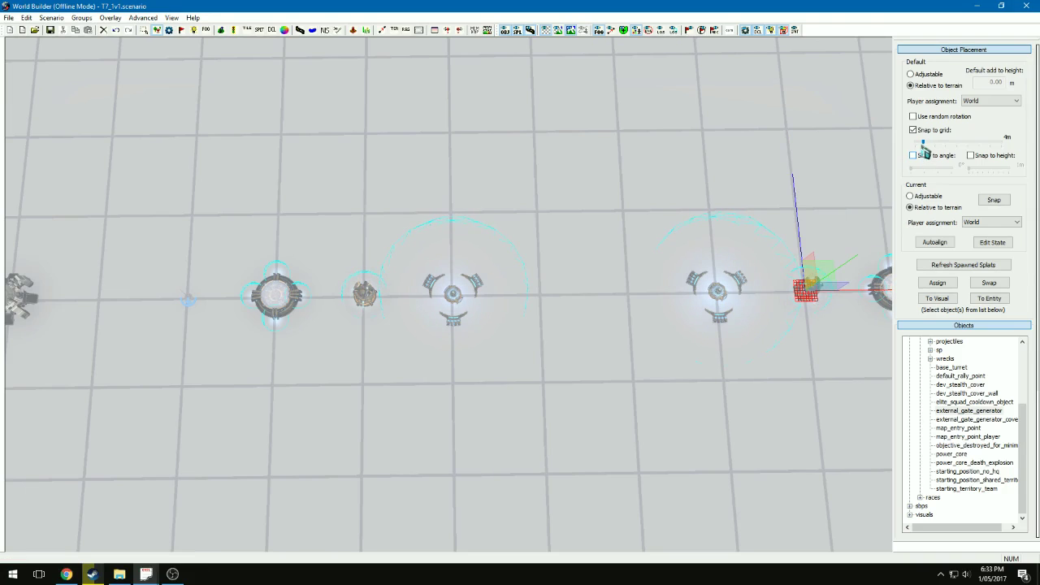
pyautogui.moveTo(926, 144); pyautogui.dragTo(1006, 154)
pyautogui.moveTo(830, 275)
pyautogui.mouseDown()
pyautogui.moveTo(766, 197)
pyautogui.moveTo(867, 196)
pyautogui.moveTo(744, 195)
pyautogui.moveTo(771, 191)
pyautogui.moveTo(820, 284)
pyautogui.mouseUp()
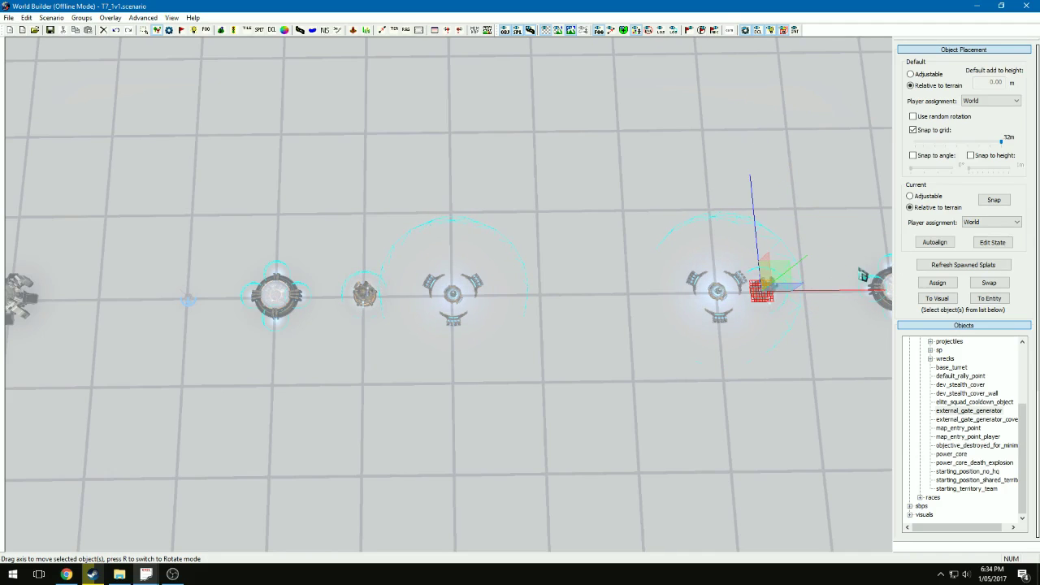
pyautogui.moveTo(1000, 147); pyautogui.dragTo(960, 147)
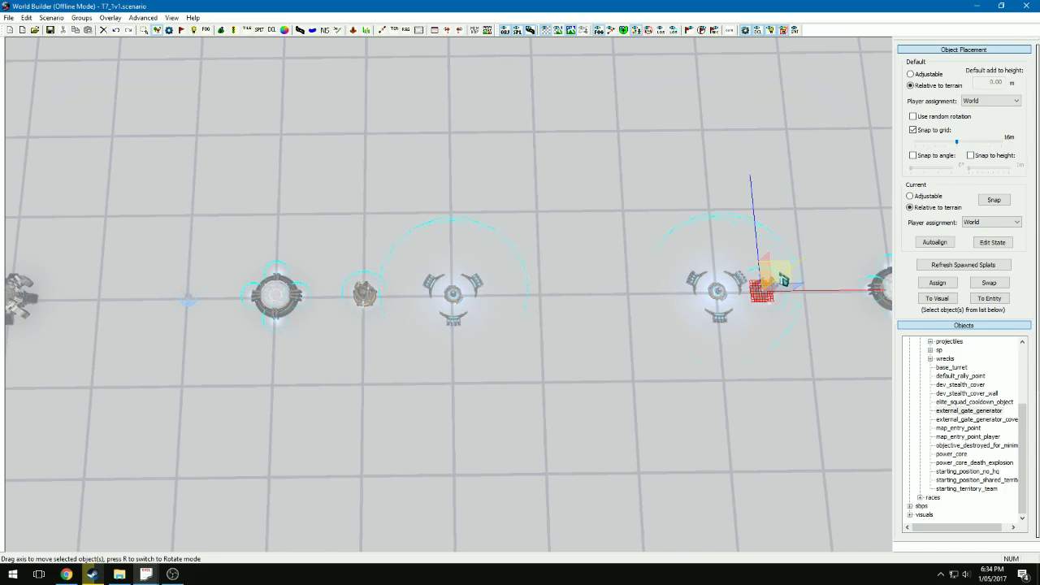
pyautogui.moveTo(781, 279); pyautogui.dragTo(830, 282)
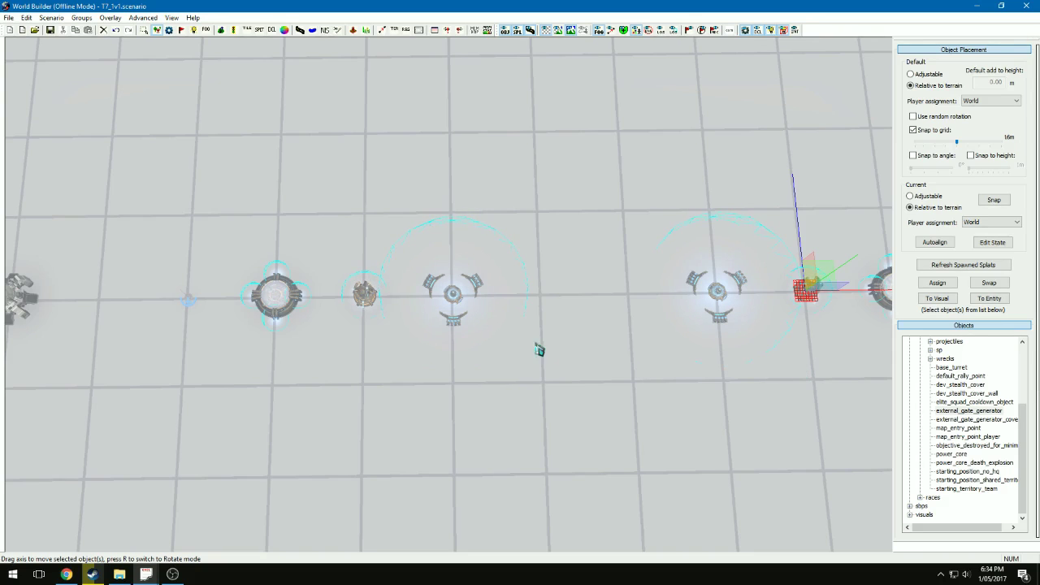
# - Select the small round structure and rotate it freely
pyautogui.scroll(5, 365, 327)
pyautogui.click(369, 302)
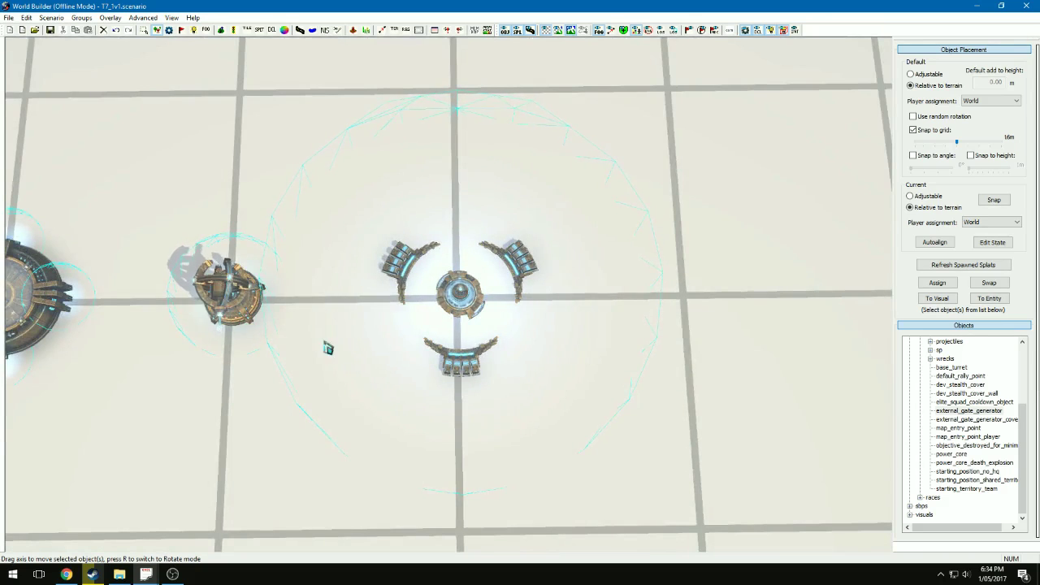
pyautogui.press('Left')
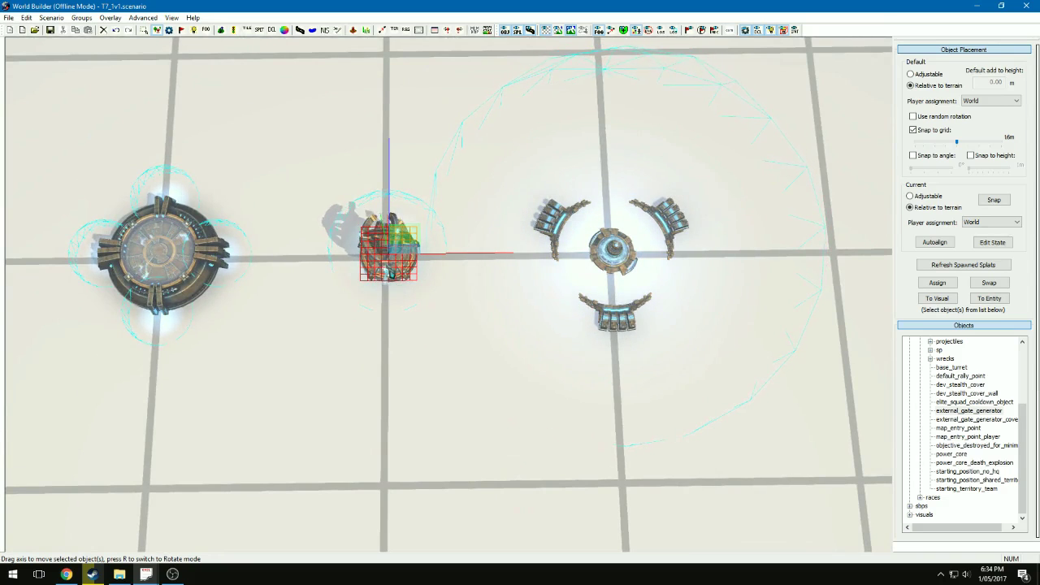
pyautogui.press('r')
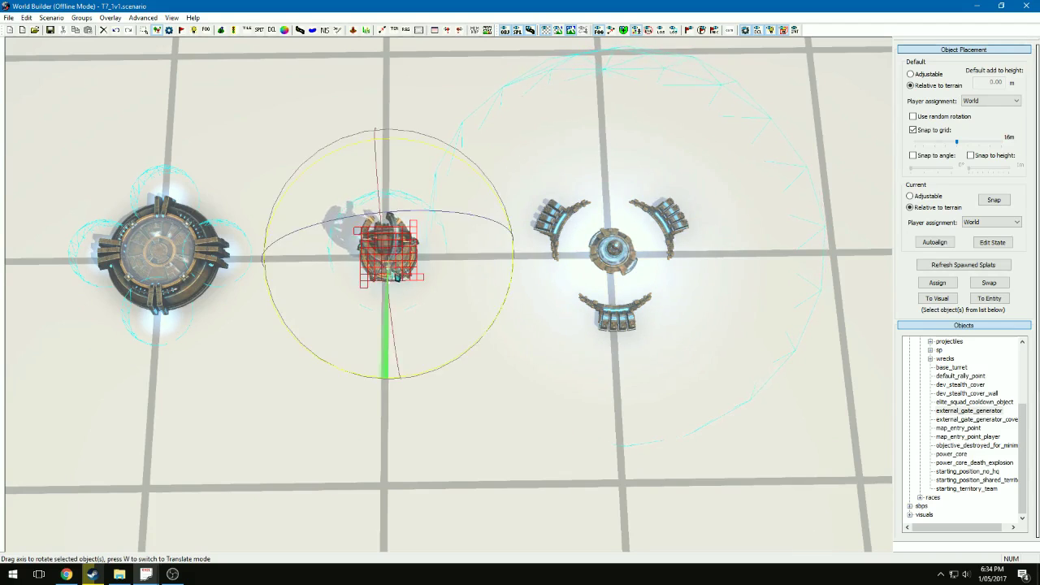
pyautogui.moveTo(391, 278); pyautogui.dragTo(452, 276)
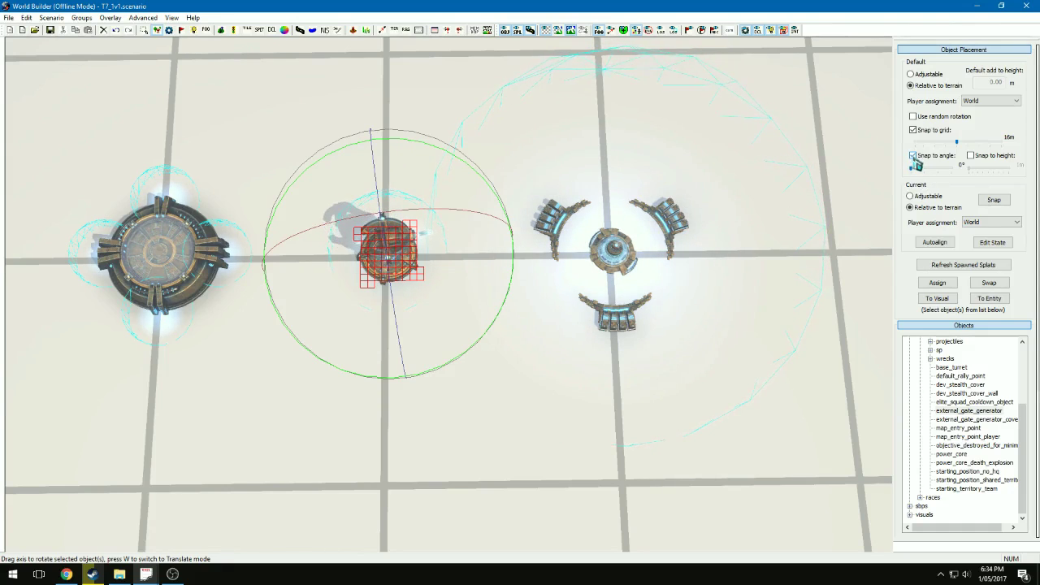
# - Enable 45° angle snapping and rotate the structure in 45° steps from the other side
pyautogui.click(912, 156)
pyautogui.moveTo(911, 167); pyautogui.dragTo(951, 168)
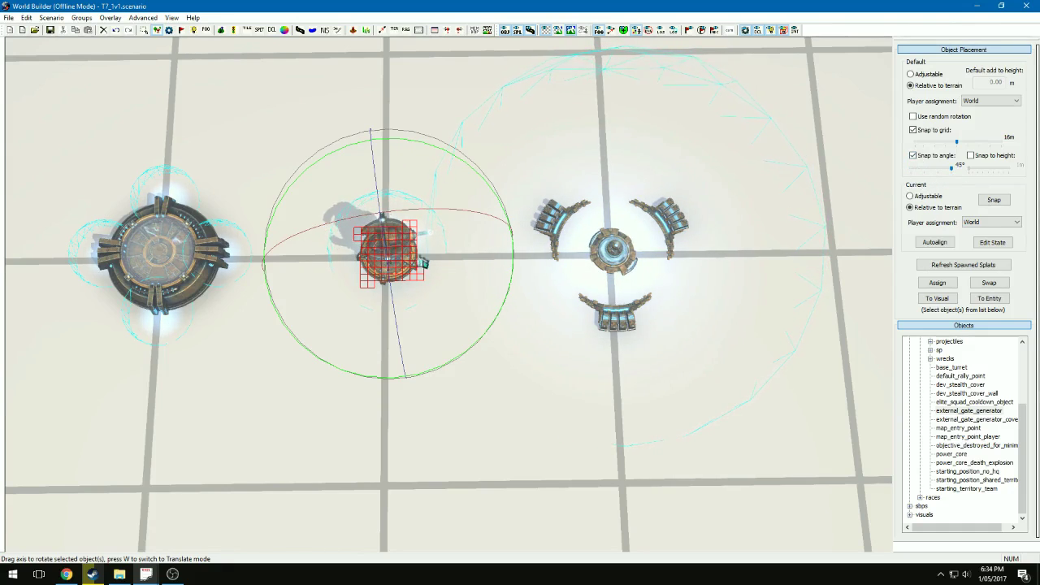
pyautogui.press('w')
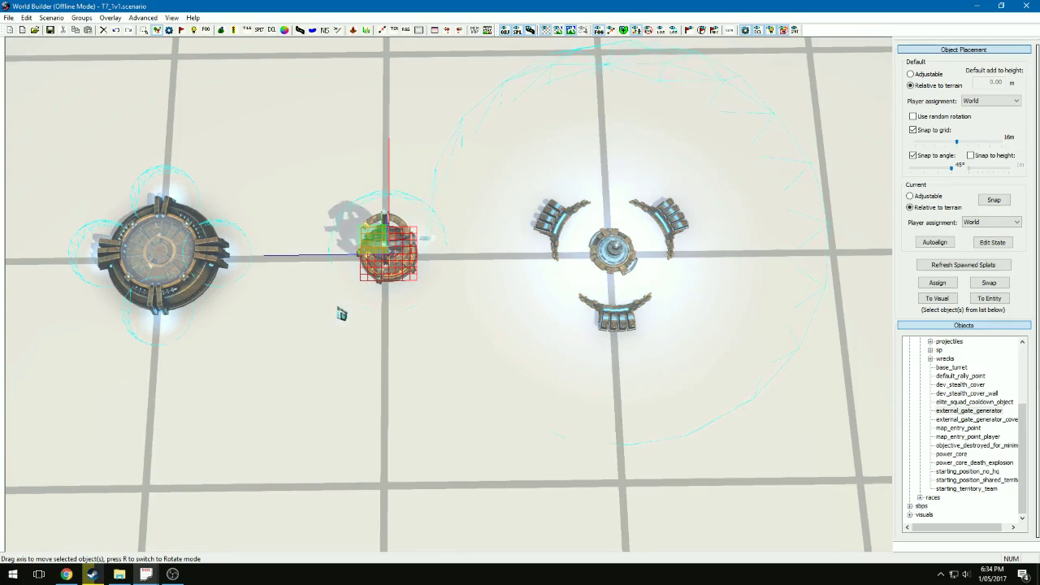
pyautogui.moveTo(378, 244); pyautogui.dragTo(380, 268, button='middle')
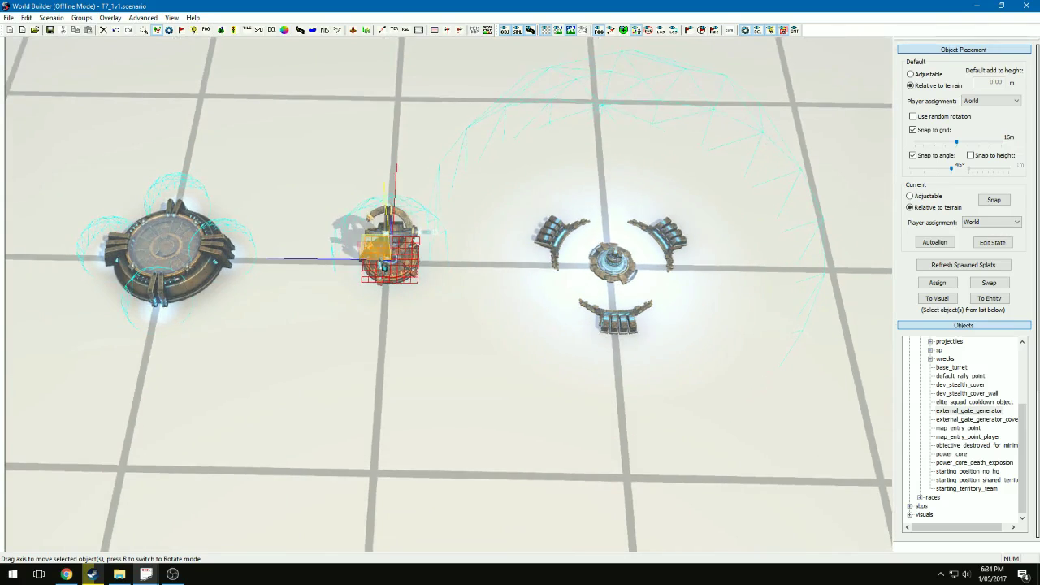
pyautogui.moveTo(479, 287); pyautogui.dragTo(715, 259, button='middle')
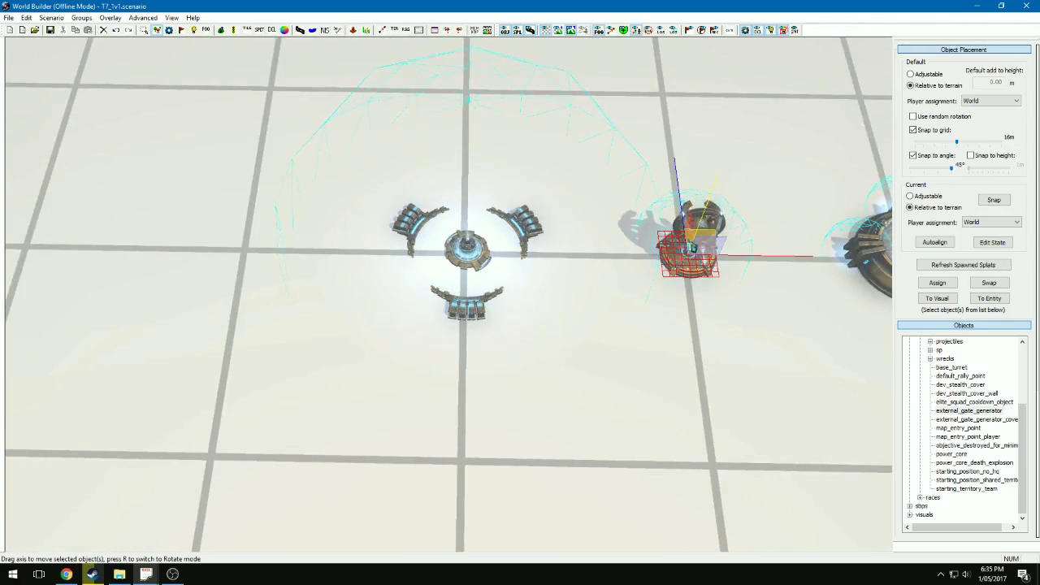
pyautogui.press('r')
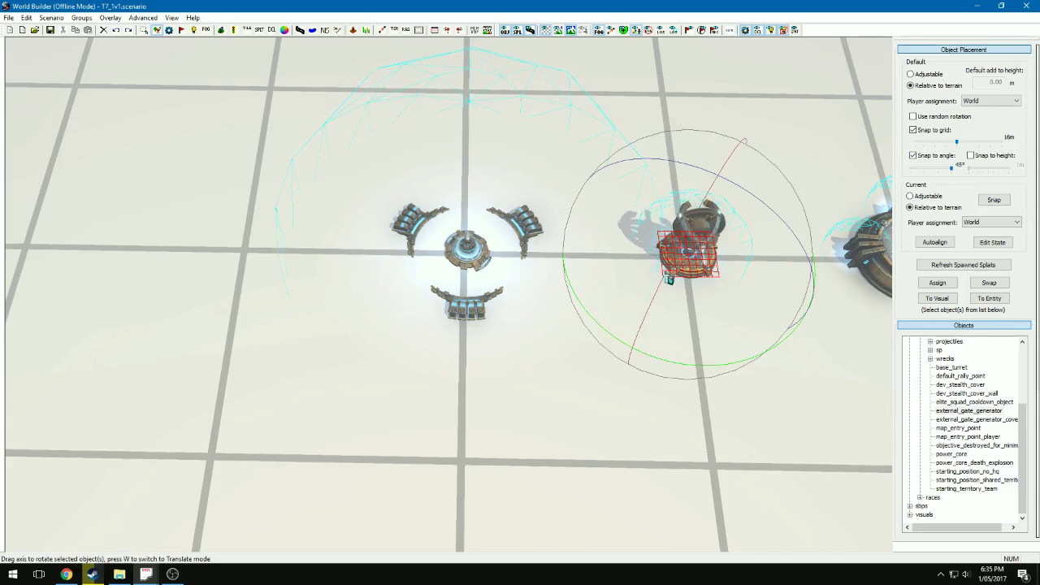
pyautogui.press('w')
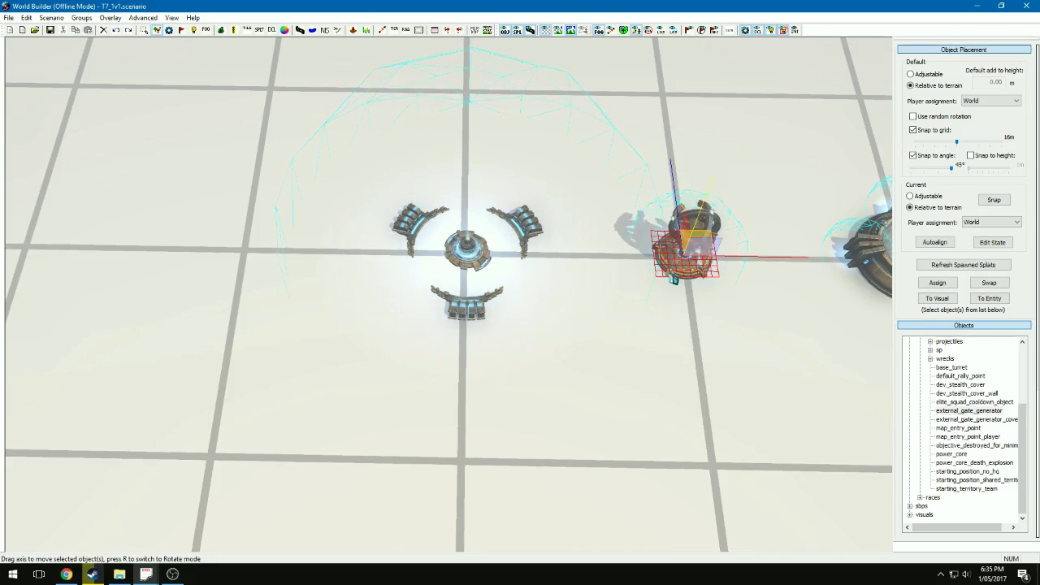
pyautogui.press('r')
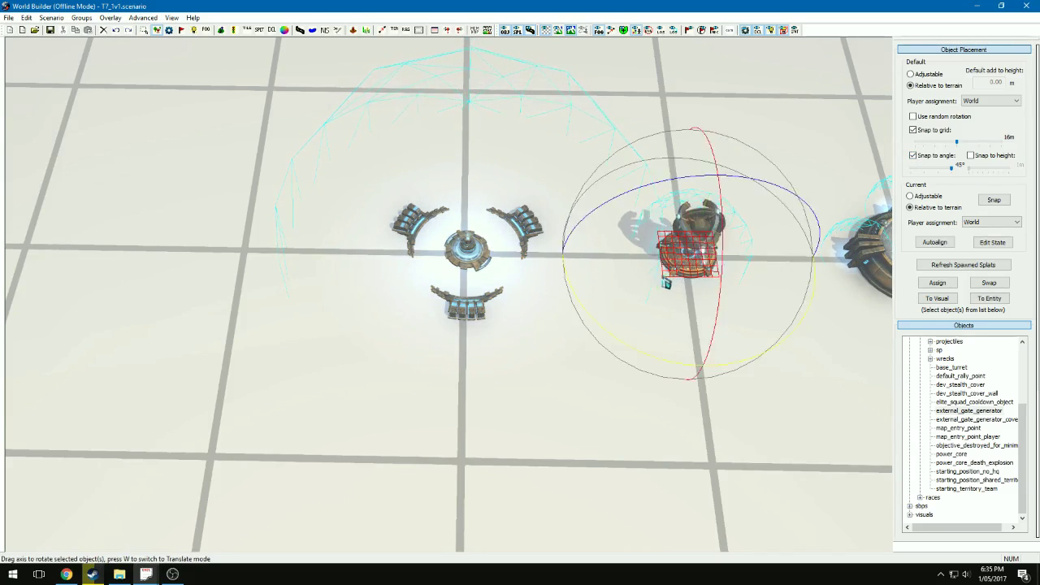
pyautogui.moveTo(675, 280)
pyautogui.mouseDown()
pyautogui.moveTo(646, 279)
pyautogui.moveTo(693, 285)
pyautogui.moveTo(659, 281)
pyautogui.mouseUp()
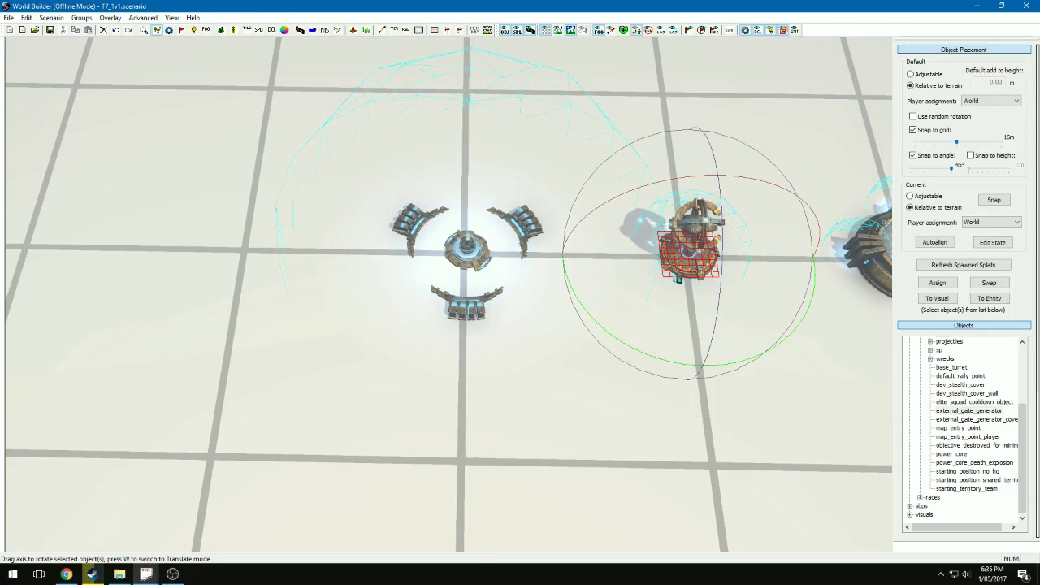
# - Adjust the small structure's rotation and position between the three-part turret and the round base
pyautogui.click(727, 309)
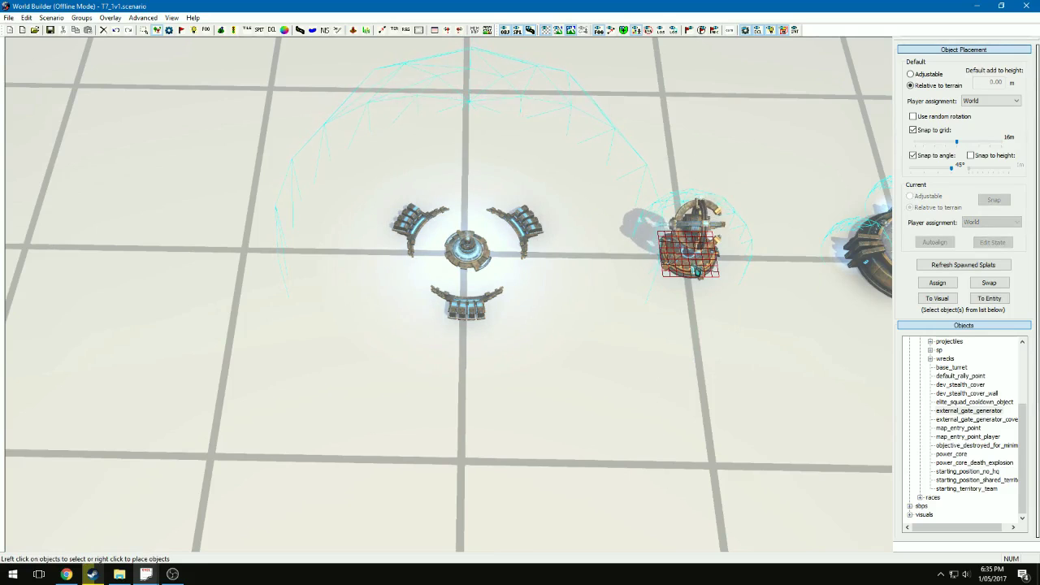
pyautogui.click(700, 267)
pyautogui.press('w')
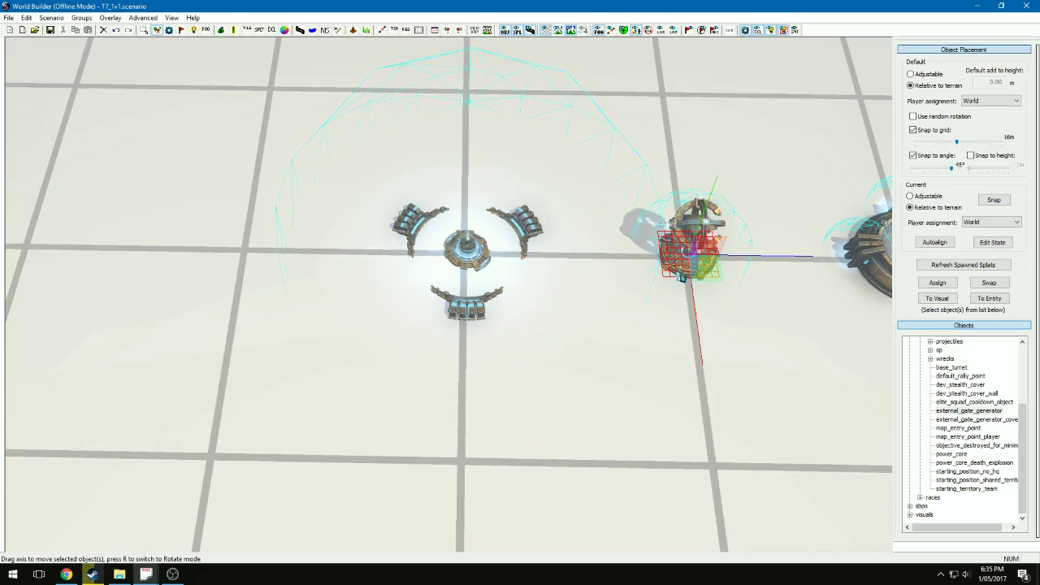
pyautogui.press('r')
pyautogui.moveTo(606, 313); pyautogui.dragTo(622, 323)
pyautogui.moveTo(701, 257); pyautogui.dragTo(690, 278)
pyautogui.press('w')
pyautogui.press('r')
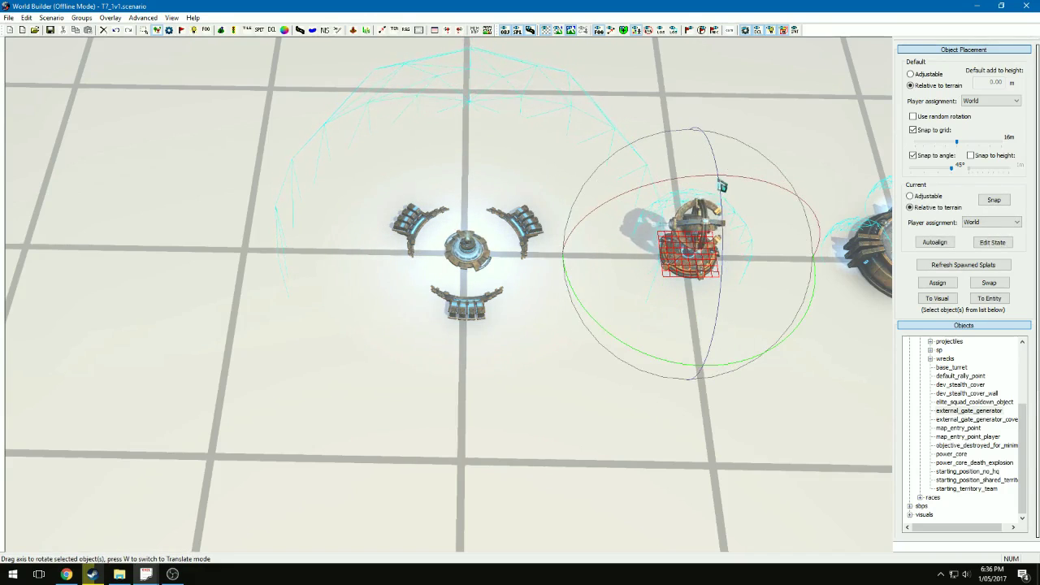
pyautogui.click(544, 382)
pyautogui.scroll(-5, 555, 363)
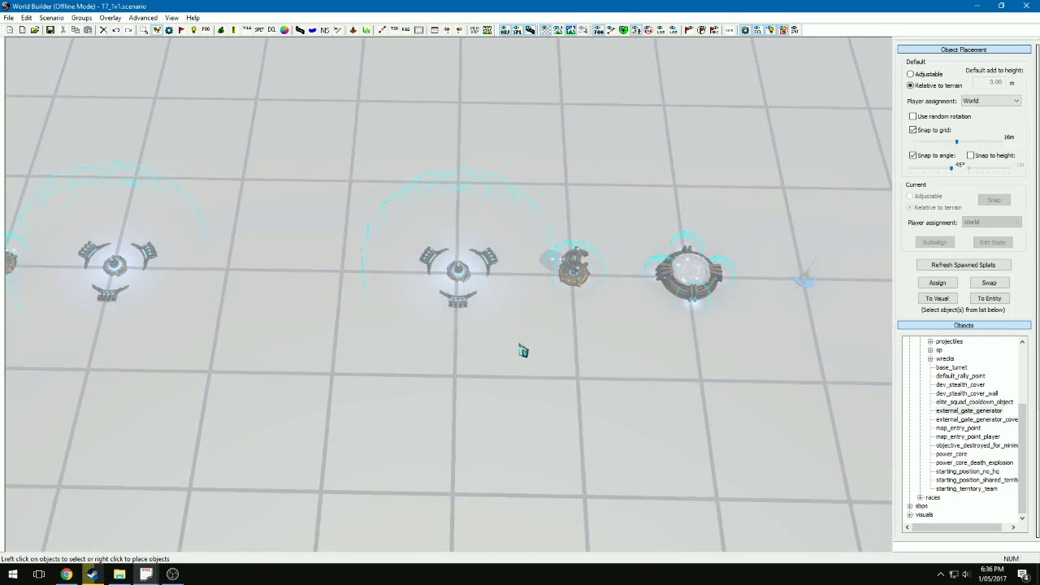
# - Shift the left group of three structures one grid step left, undoing a stray move
pyautogui.scroll(-5, 347, 307)
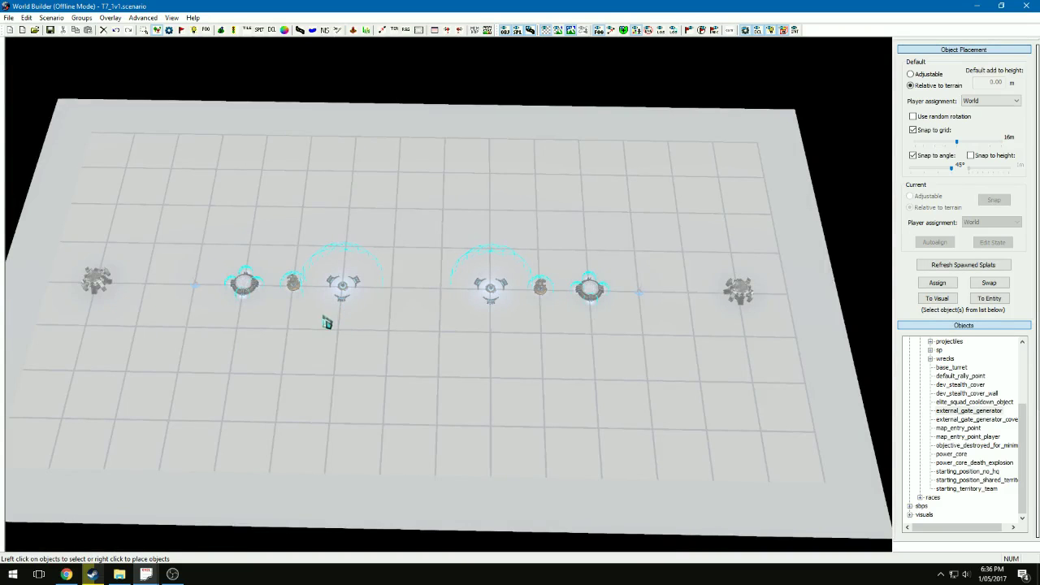
pyautogui.moveTo(174, 238); pyautogui.dragTo(390, 339)
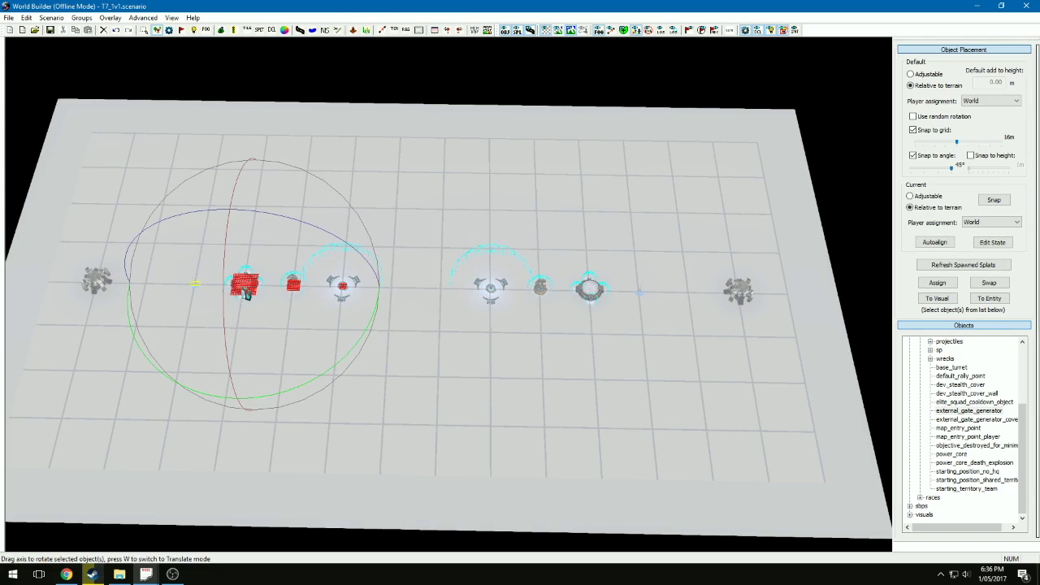
pyautogui.press('w')
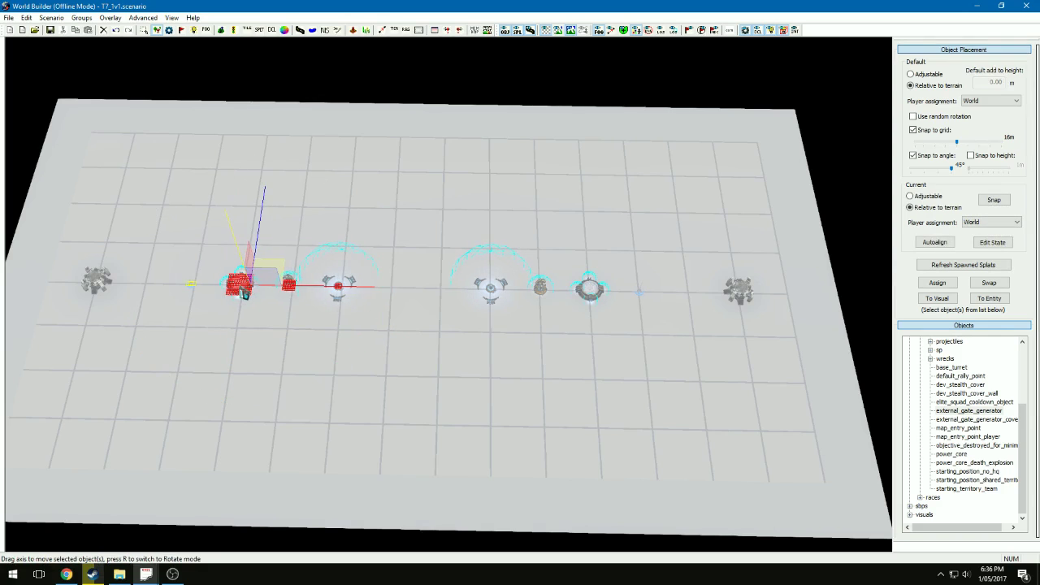
pyautogui.moveTo(246, 294); pyautogui.dragTo(199, 293)
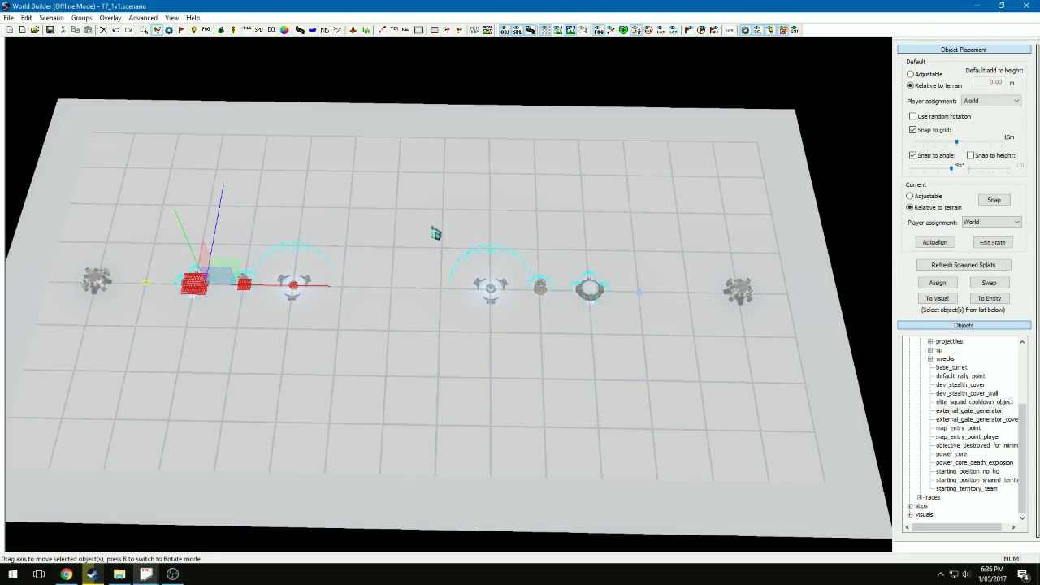
pyautogui.moveTo(436, 234); pyautogui.dragTo(660, 347)
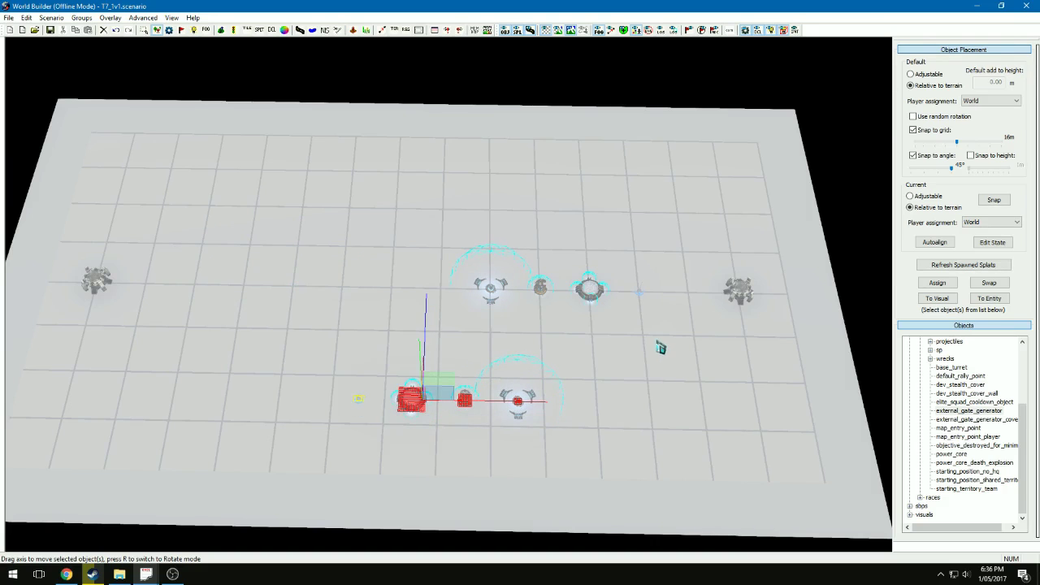
pyautogui.click(622, 367)
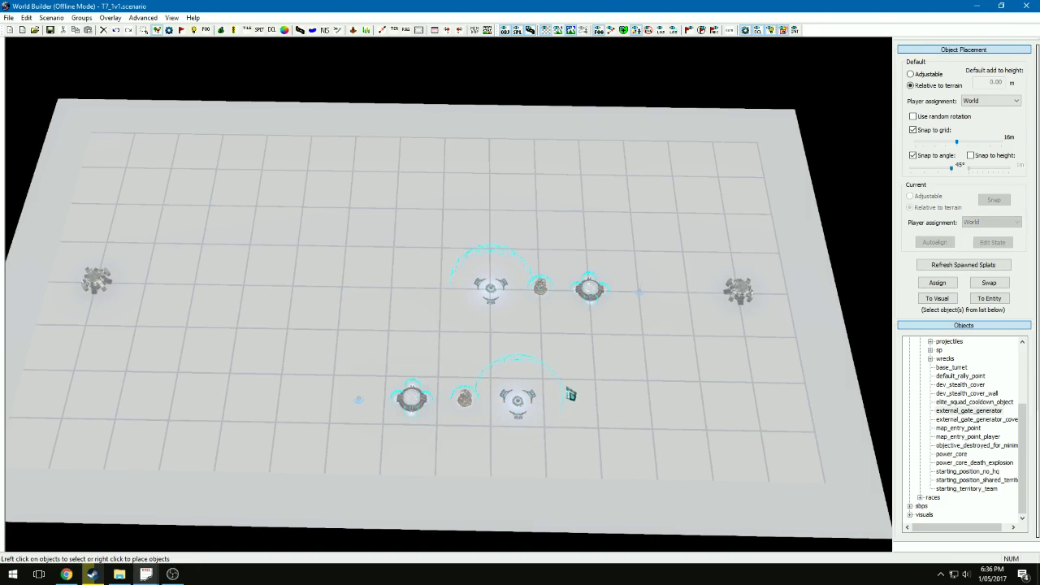
pyautogui.moveTo(423, 216); pyautogui.dragTo(648, 356)
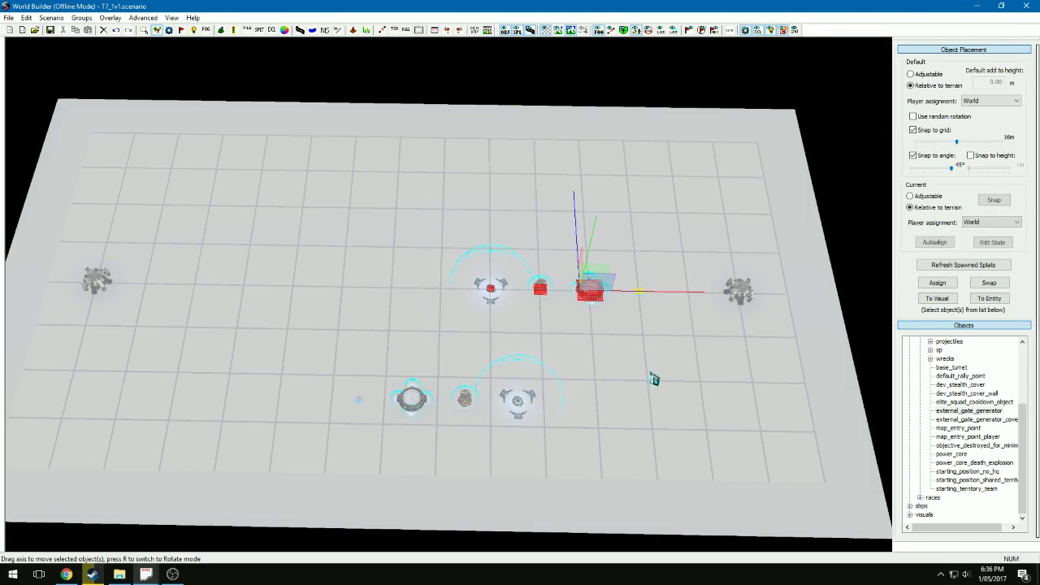
pyautogui.click(651, 376)
pyautogui.hotkey('ctrl', 'z')
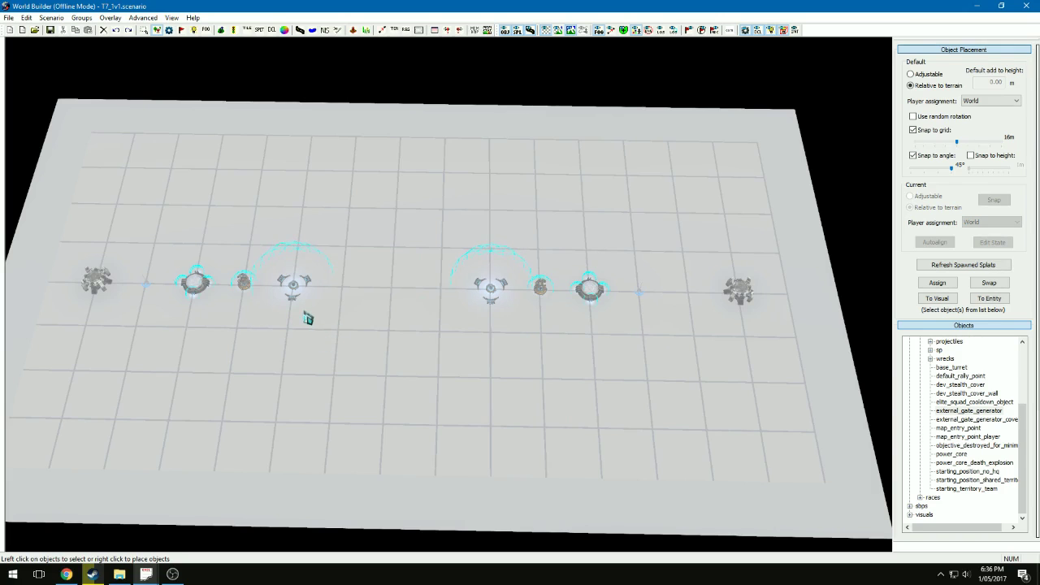
# - Move the right-hand base, small structure and turret group one grid step right
pyautogui.moveTo(136, 245); pyautogui.dragTo(253, 302)
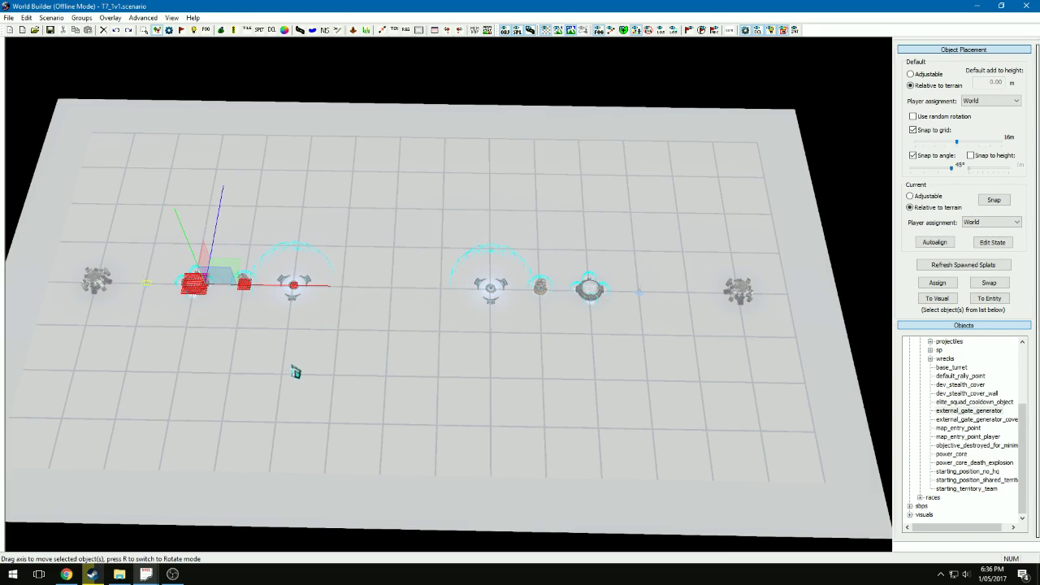
pyautogui.moveTo(295, 371)
pyautogui.mouseDown()
pyautogui.moveTo(321, 409)
pyautogui.moveTo(279, 365)
pyautogui.moveTo(313, 380)
pyautogui.mouseUp()
pyautogui.click(425, 341)
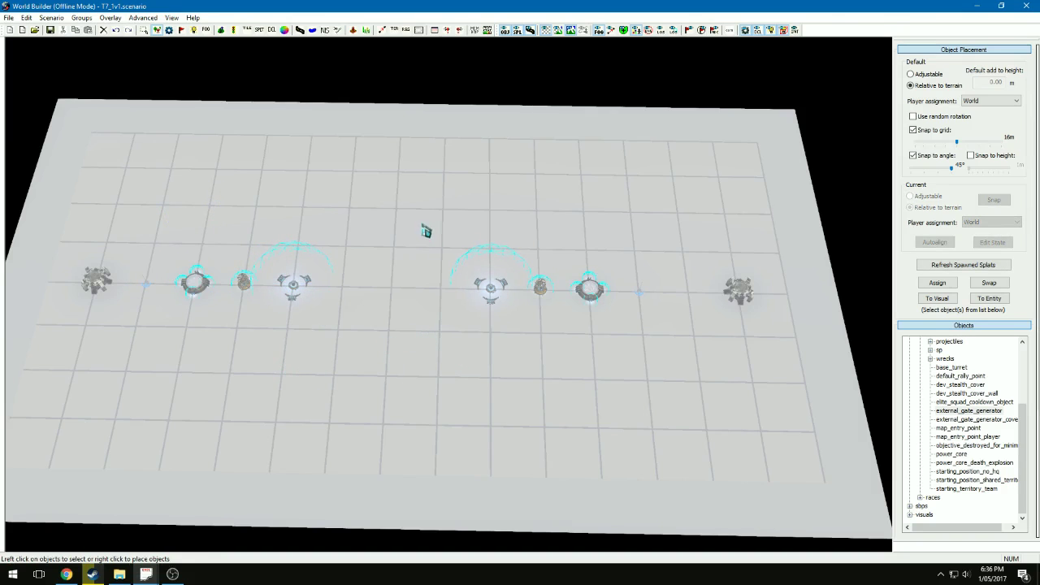
pyautogui.moveTo(425, 226); pyautogui.dragTo(690, 391)
pyautogui.moveTo(585, 304); pyautogui.dragTo(636, 315)
pyautogui.click(488, 342)
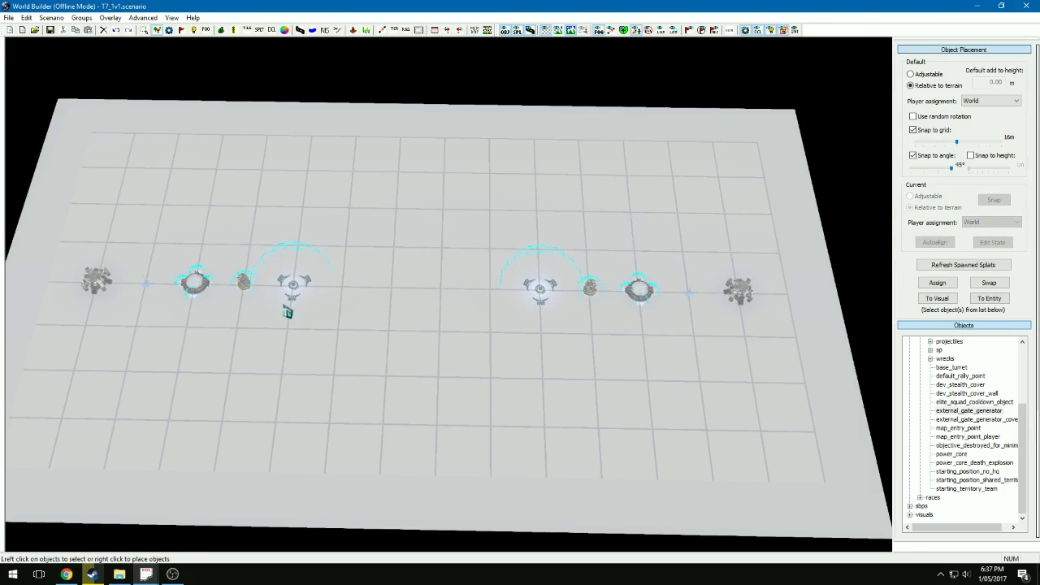
pyautogui.scroll(5, 353, 325)
pyautogui.scroll(3, 487, 320)
pyautogui.moveTo(551, 320); pyautogui.dragTo(721, 325, button='middle')
pyautogui.scroll(5, 704, 306)
pyautogui.click(691, 311)
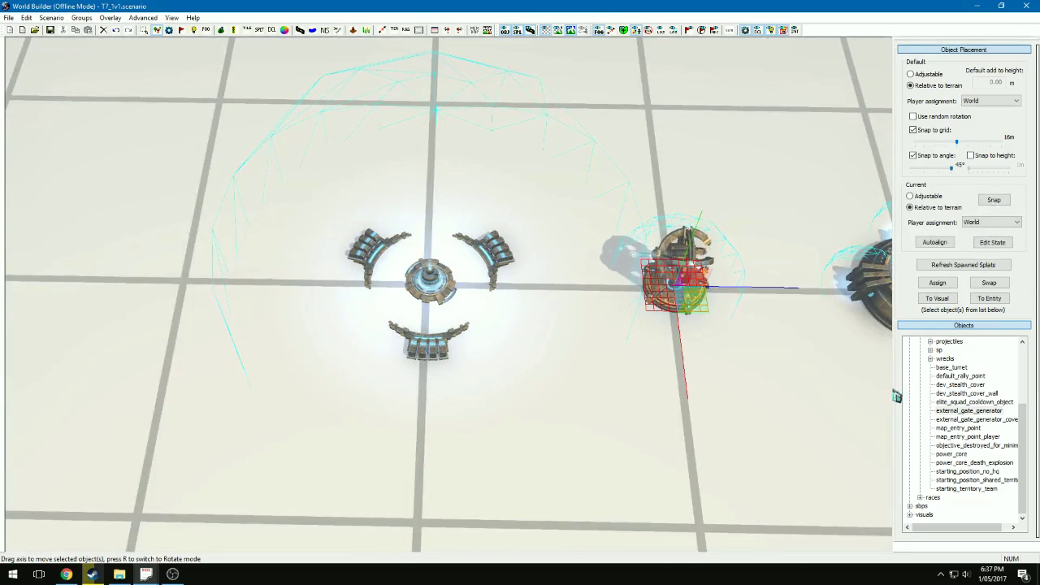
pyautogui.scroll(-5, 1030, 263)
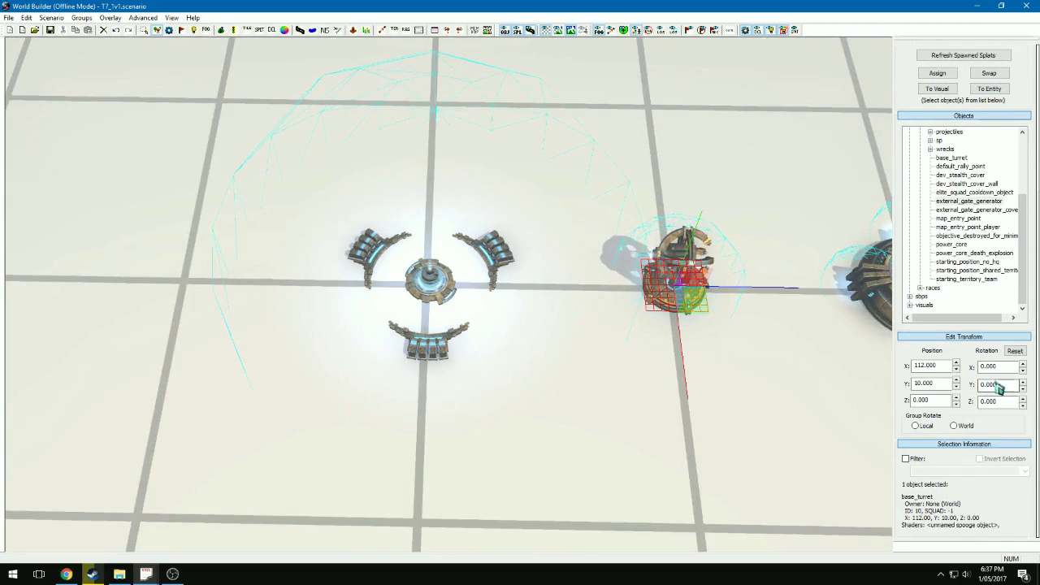
pyautogui.moveTo(1007, 390); pyautogui.dragTo(979, 388)
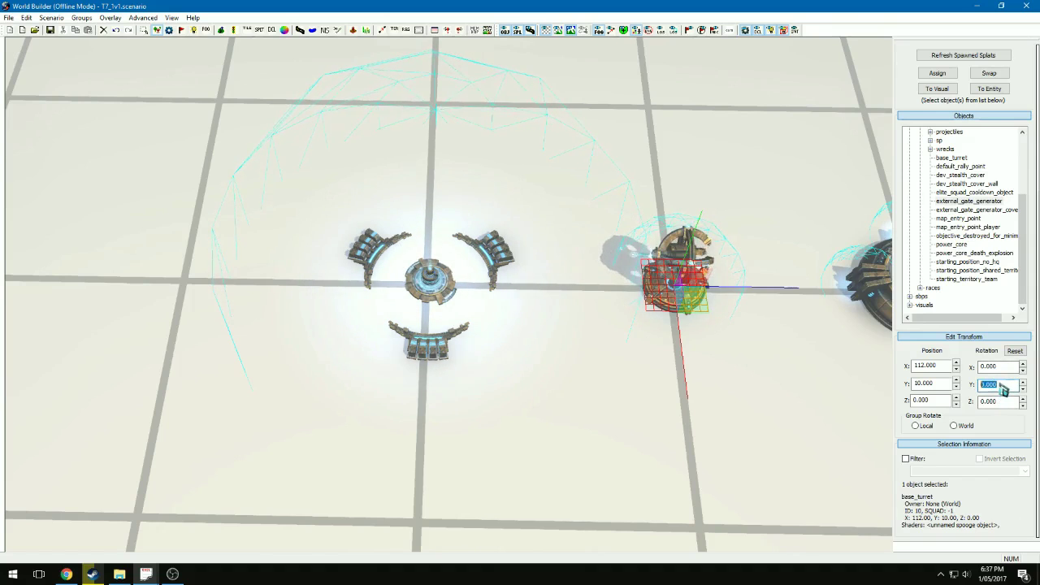
pyautogui.write('90')
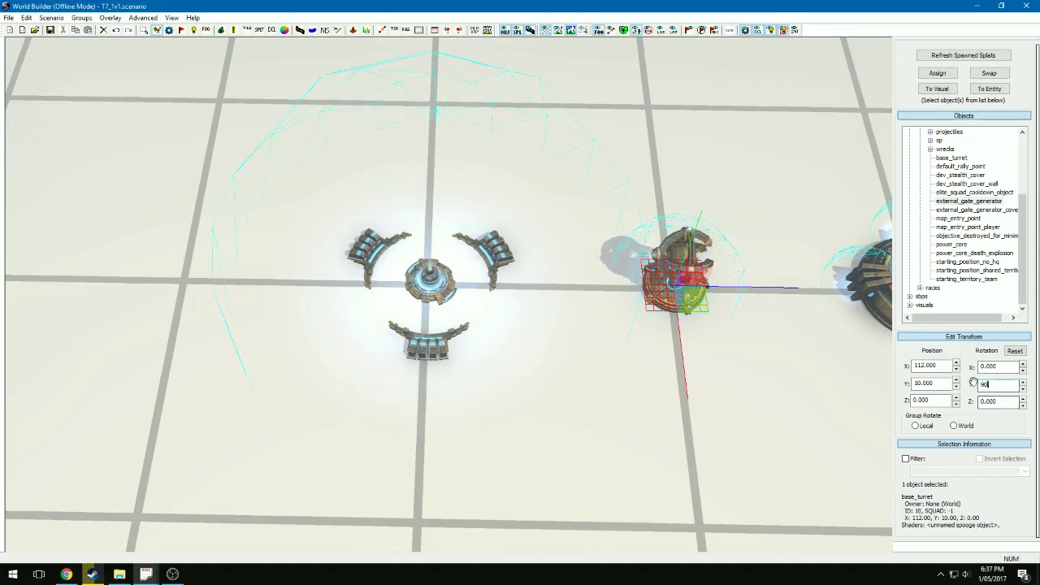
pyautogui.press('Return')
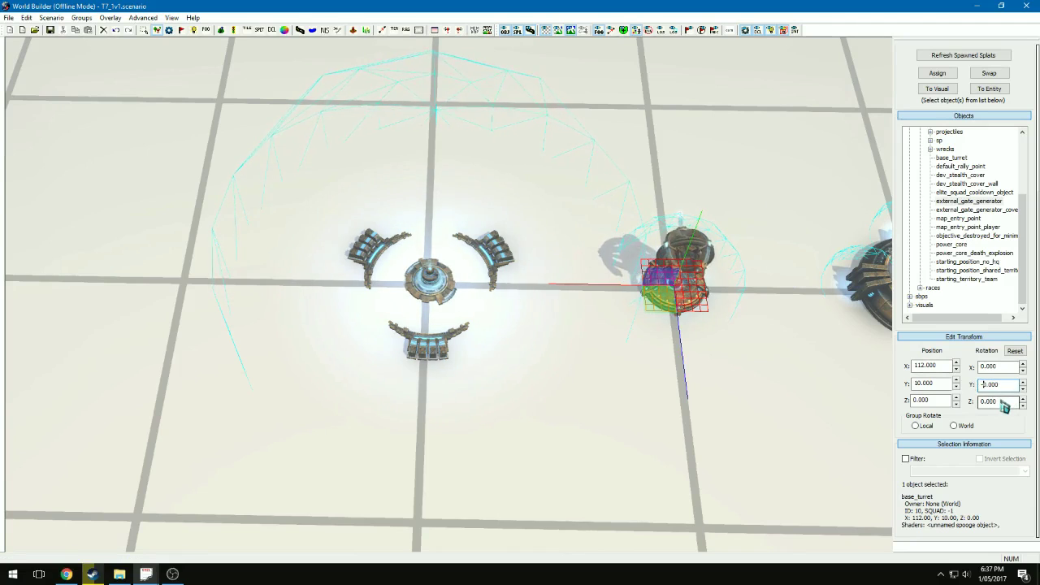
pyautogui.write('90')
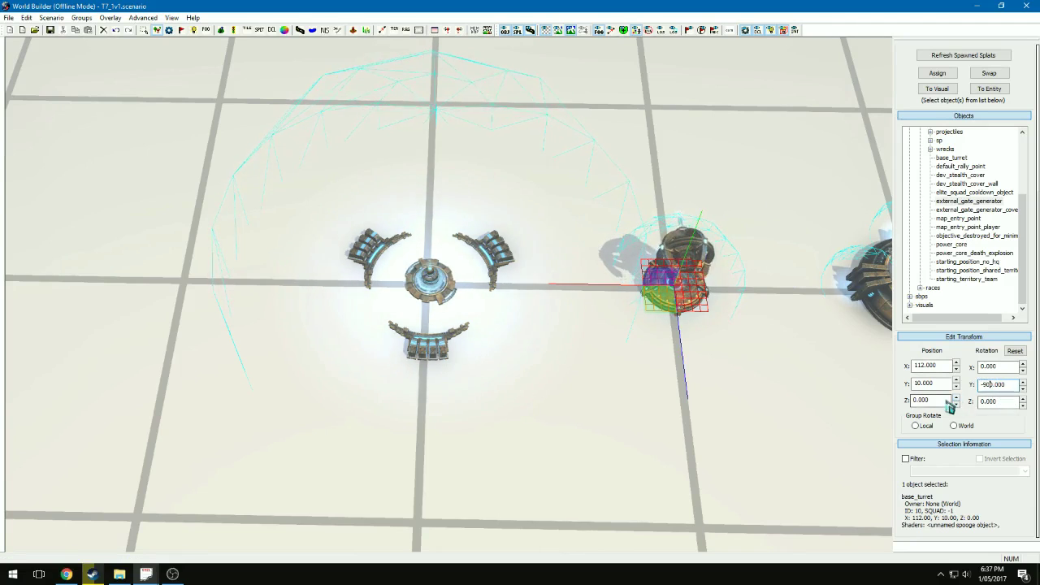
pyautogui.press('Return')
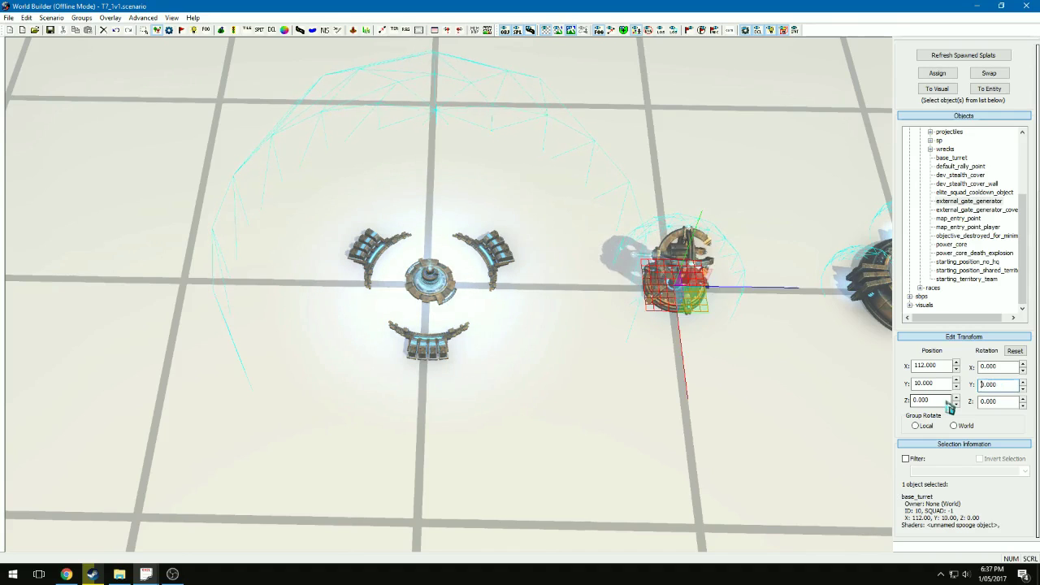
# - Box-select the left base's objects and assign them to Player 1
pyautogui.click(574, 395)
pyautogui.scroll(-5, 574, 395)
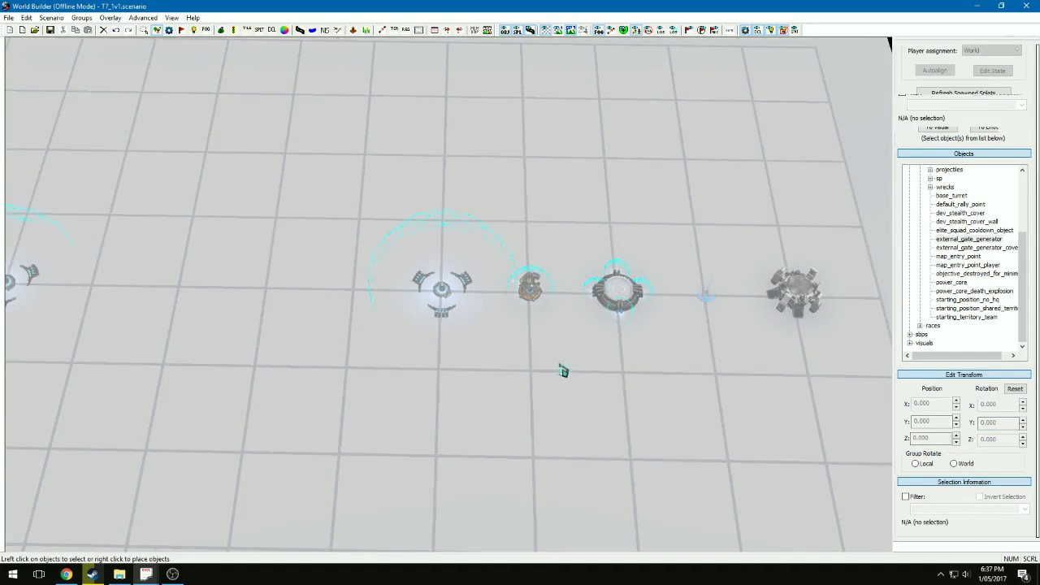
pyautogui.scroll(-6, 463, 356)
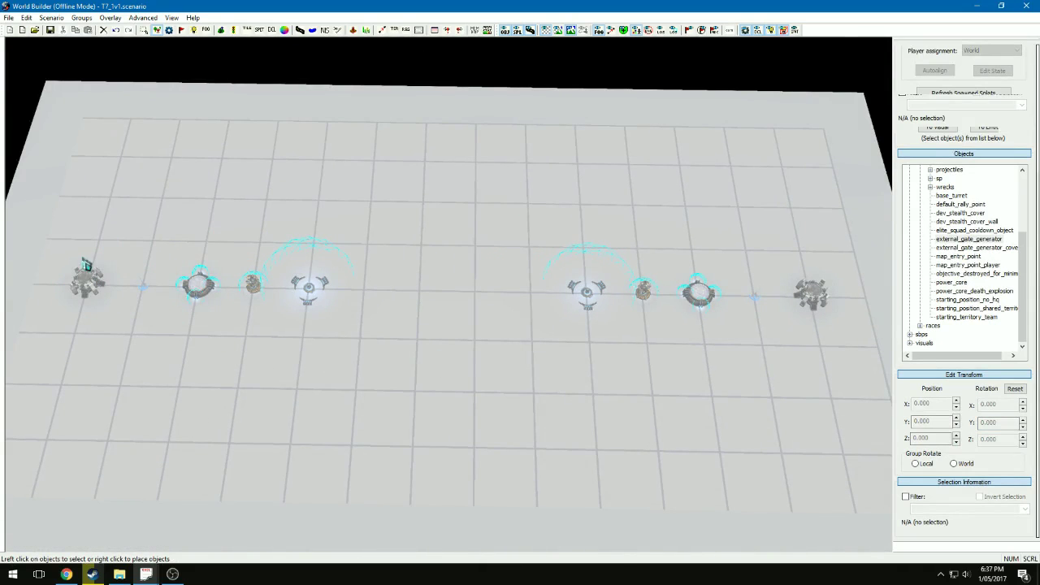
pyautogui.moveTo(444, 208); pyautogui.dragTo(58, 366)
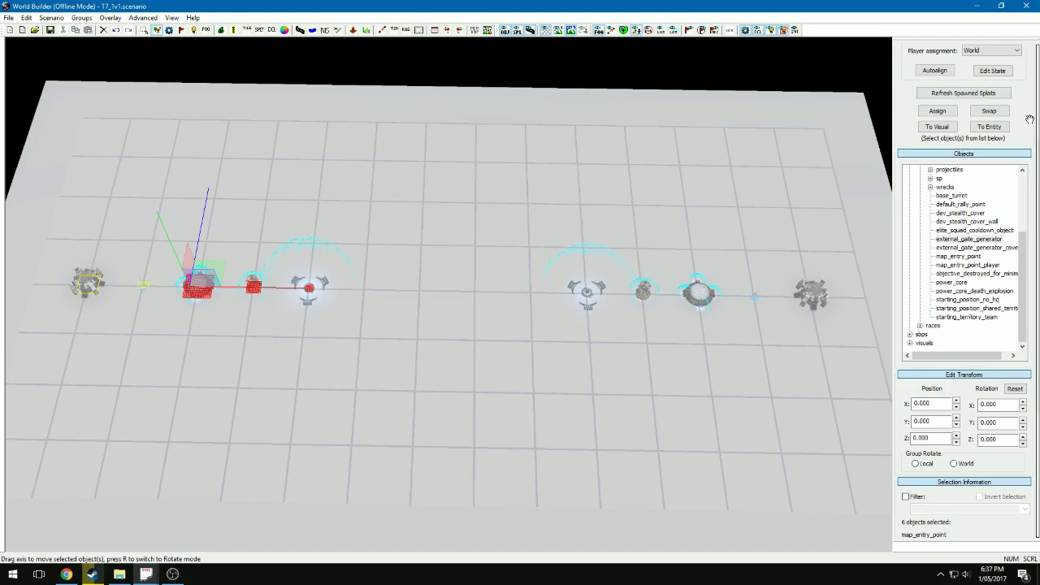
pyautogui.scroll(5, 1030, 120)
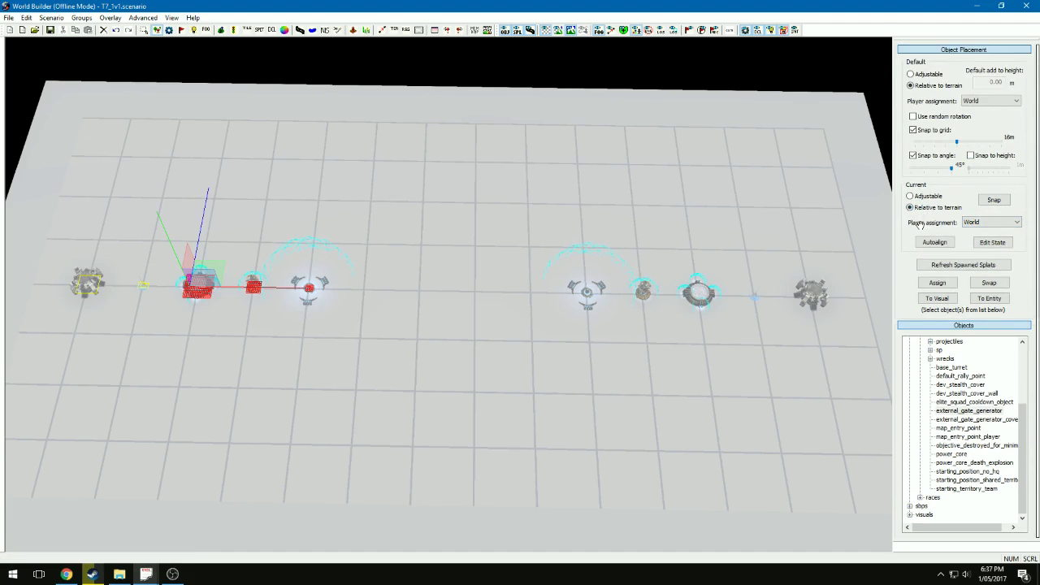
pyautogui.click(994, 223)
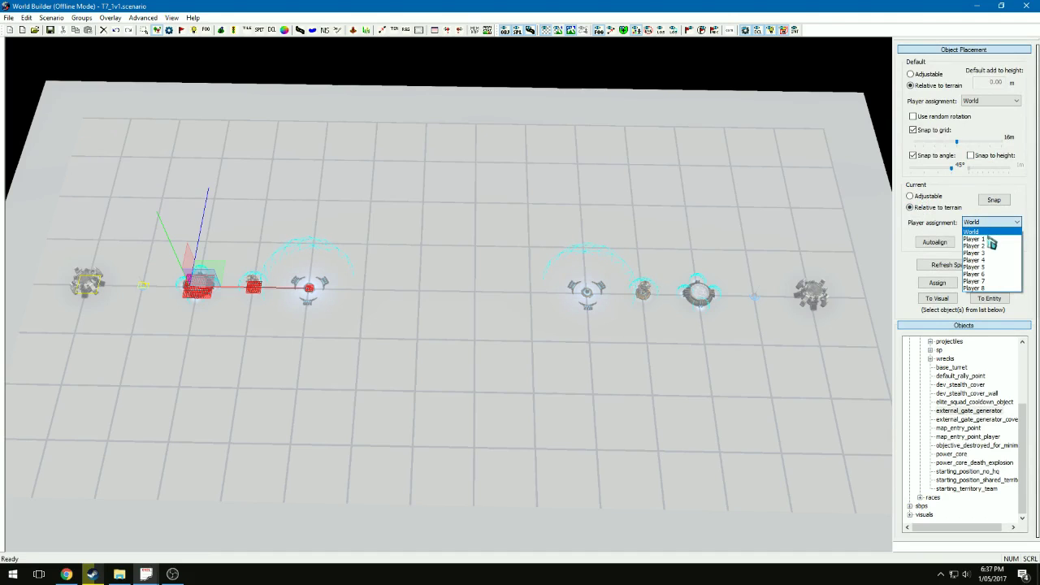
pyautogui.click(991, 240)
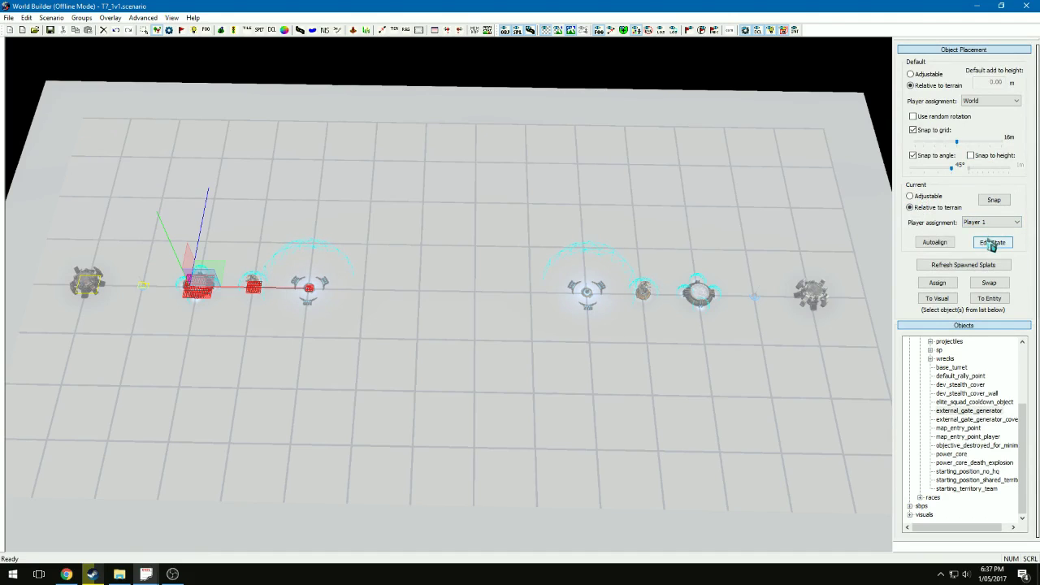
# - Box-select the right base's objects and assign them to Player 2
pyautogui.click(485, 305)
pyautogui.moveTo(476, 204); pyautogui.dragTo(861, 416)
pyautogui.click(992, 223)
pyautogui.click(993, 245)
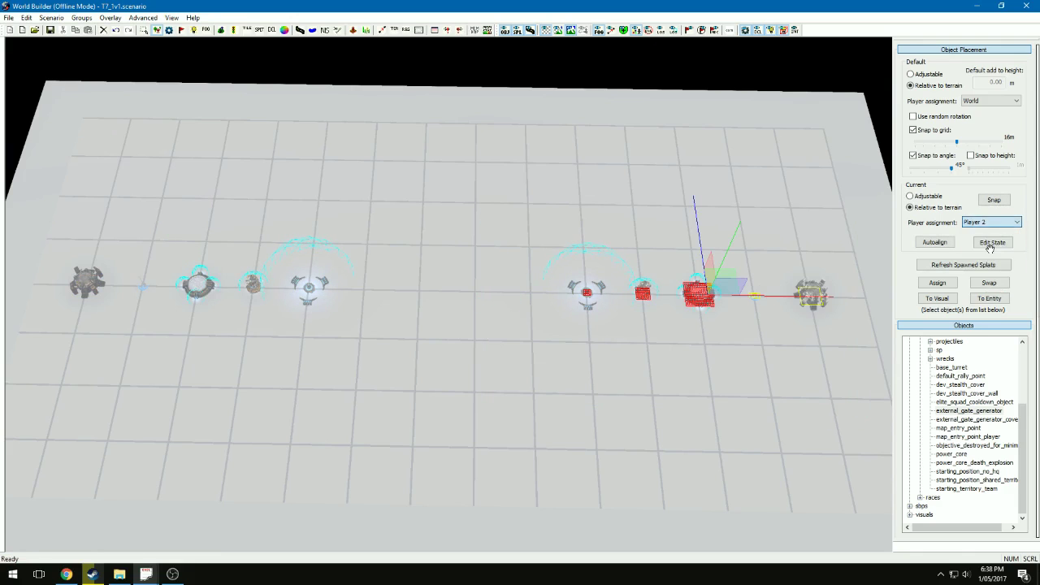
pyautogui.click(688, 406)
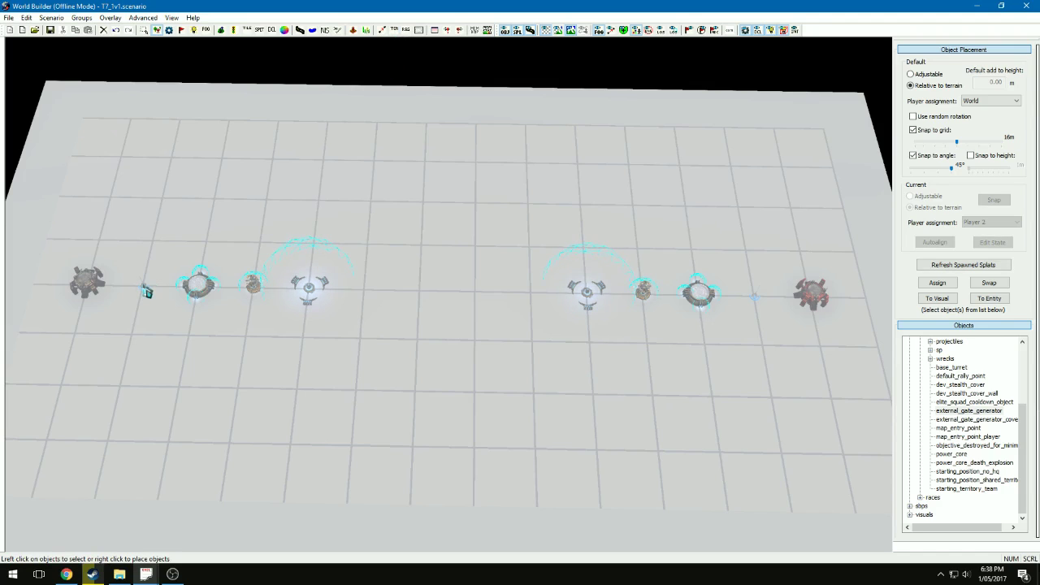
# - Turn off fog and check the owner of the left base's small structure
pyautogui.click(599, 30)
pyautogui.scroll(5, 147, 329)
pyautogui.press('Left')
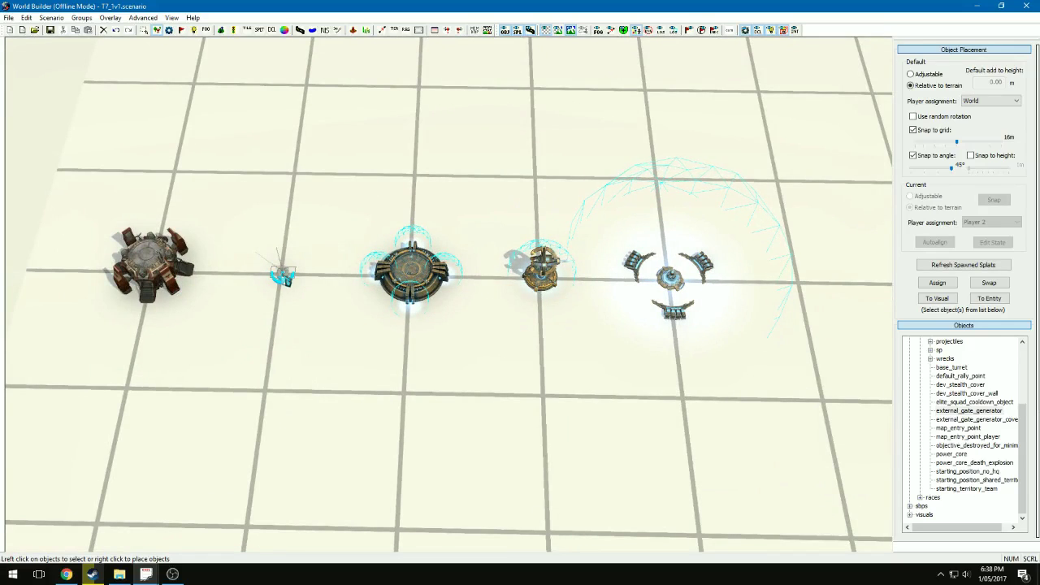
pyautogui.click(282, 274)
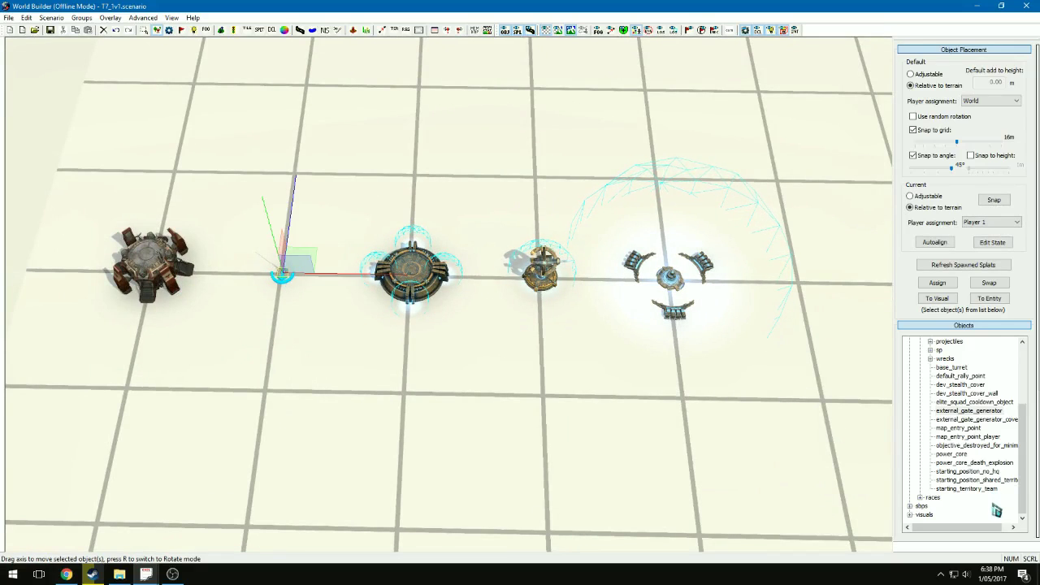
pyautogui.click(336, 355)
pyautogui.scroll(-3, 478, 360)
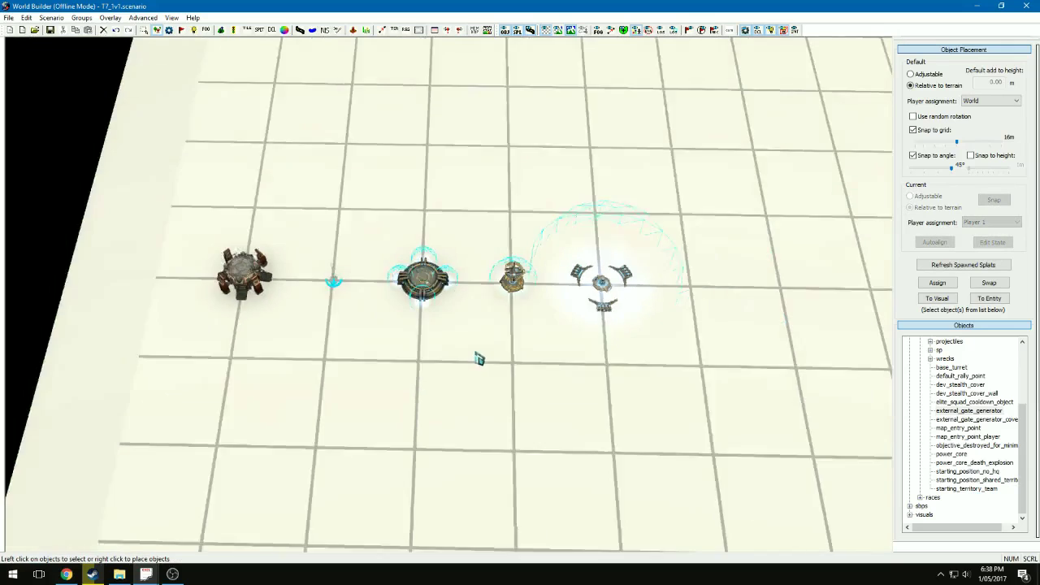
pyautogui.press('Right')
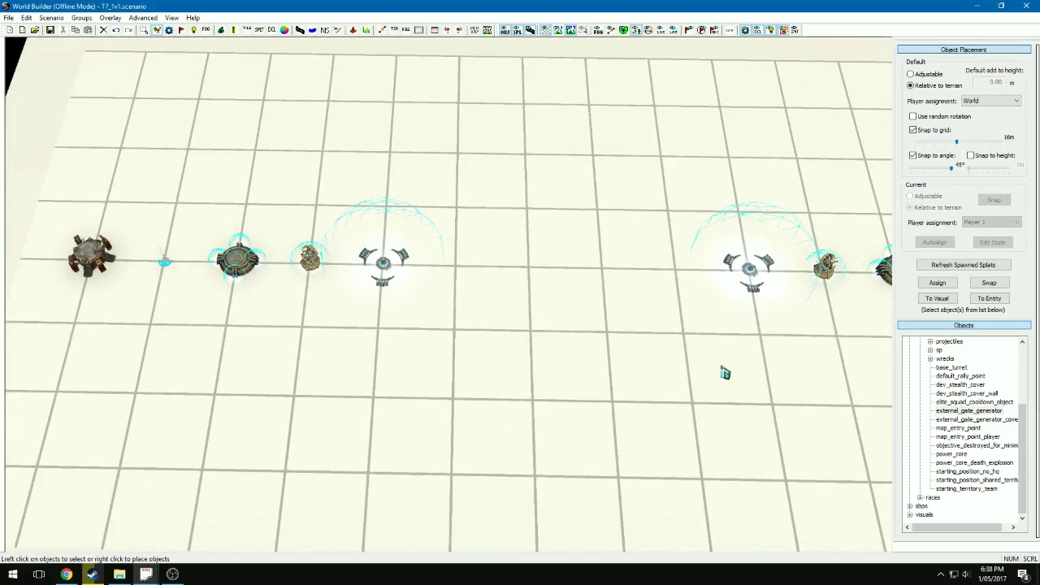
pyautogui.scroll(-3, 725, 373)
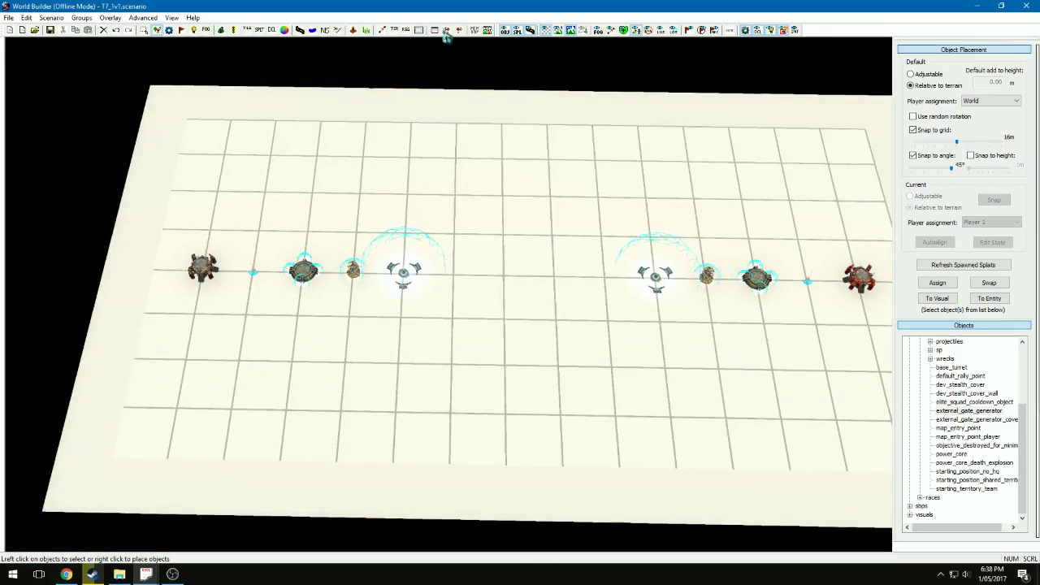
# - Calculate Voronoi territories in the Territory Editor, splitting the map around each base
pyautogui.click(394, 31)
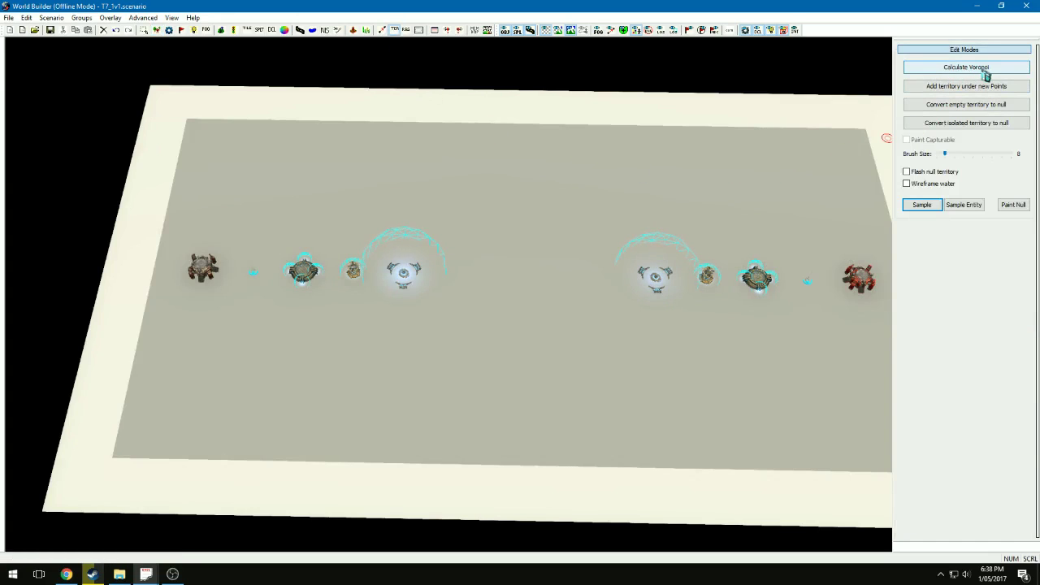
pyautogui.click(986, 74)
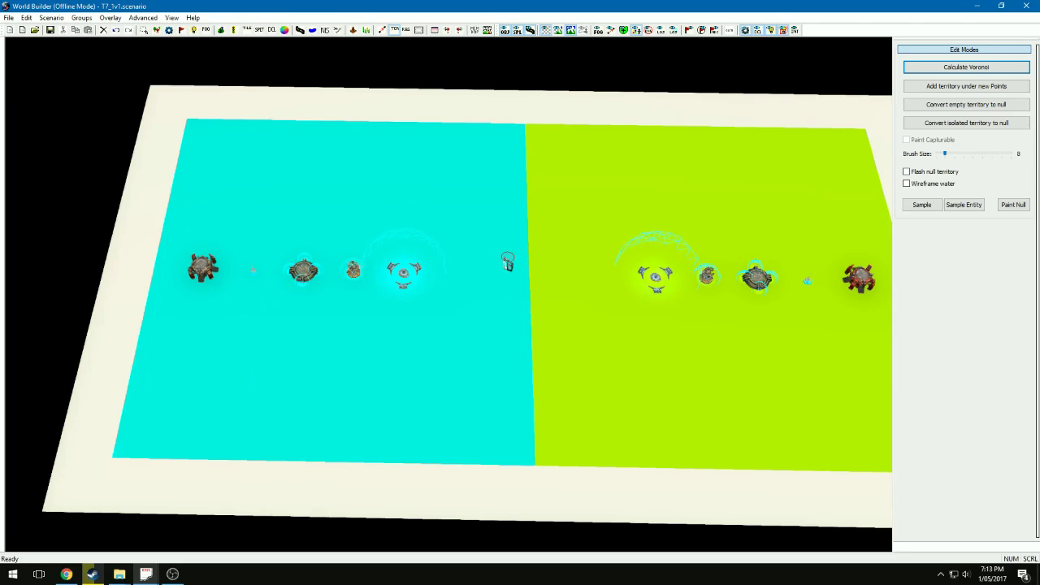
pyautogui.press('Right')
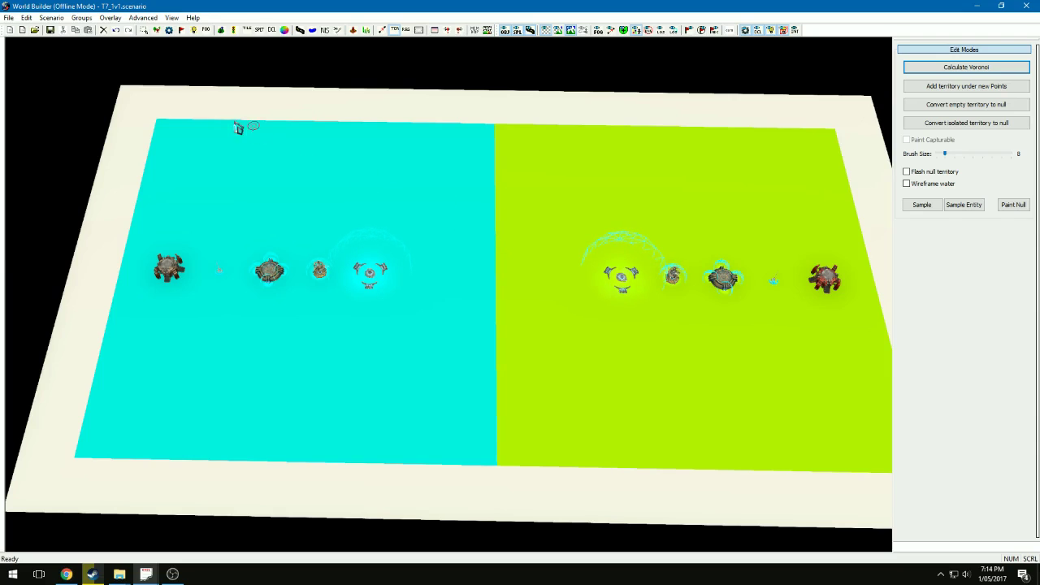
# - Pick game_resource_point from capture_points and switch the overlay to the plain terrain view
pyautogui.click(158, 31)
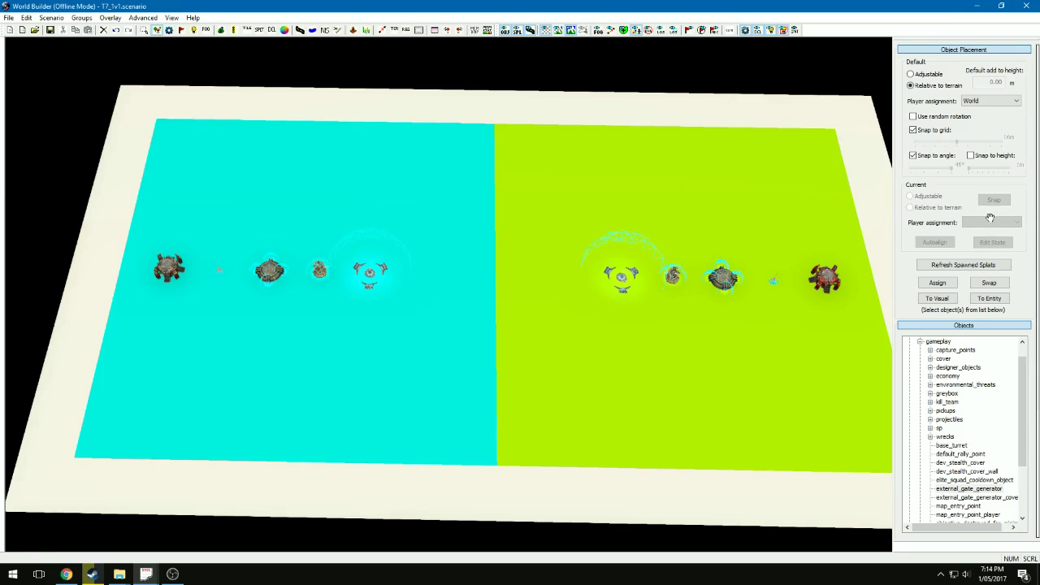
pyautogui.click(932, 350)
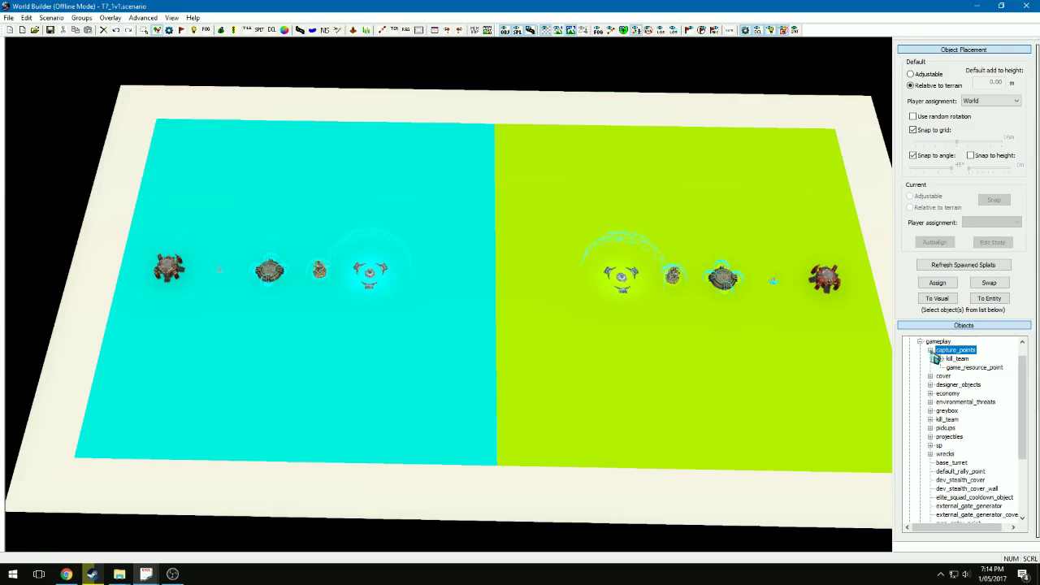
pyautogui.click(964, 369)
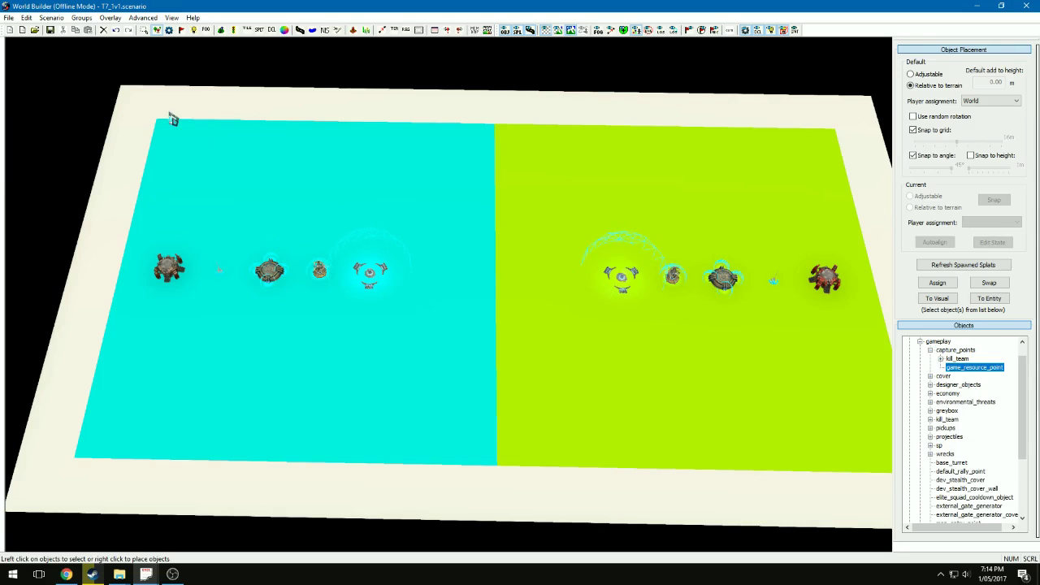
pyautogui.click(110, 18)
pyautogui.click(134, 86)
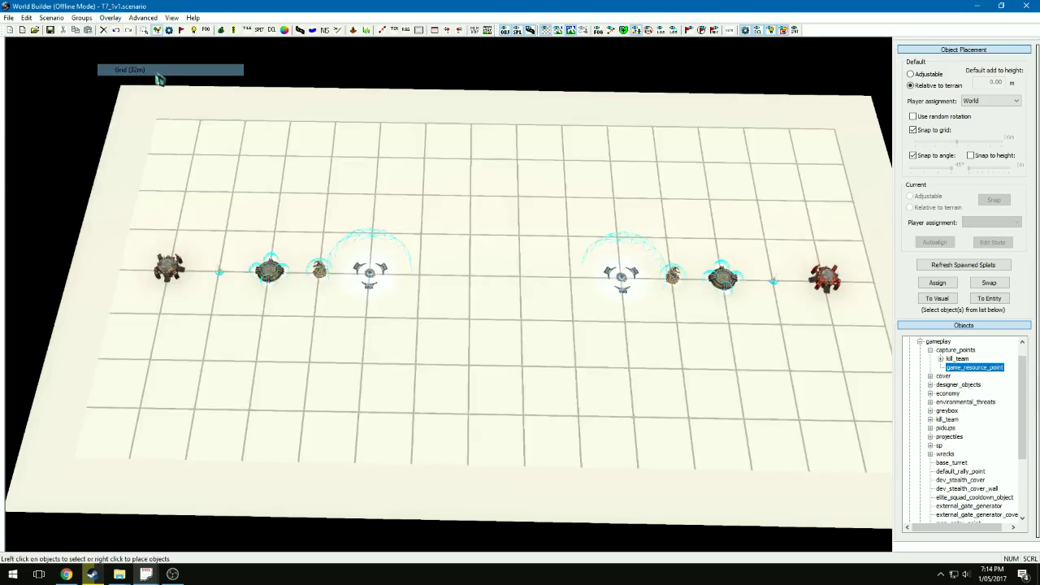
pyautogui.press('d')
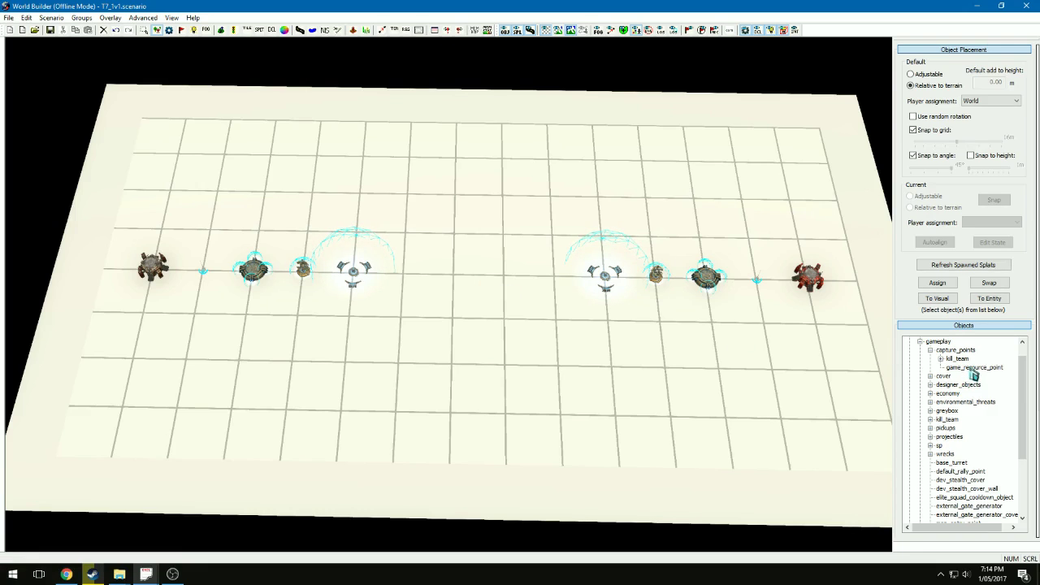
# - Place a game_resource_point disc in the upper middle of the map and inspect it
pyautogui.click(957, 351)
pyautogui.click(974, 368)
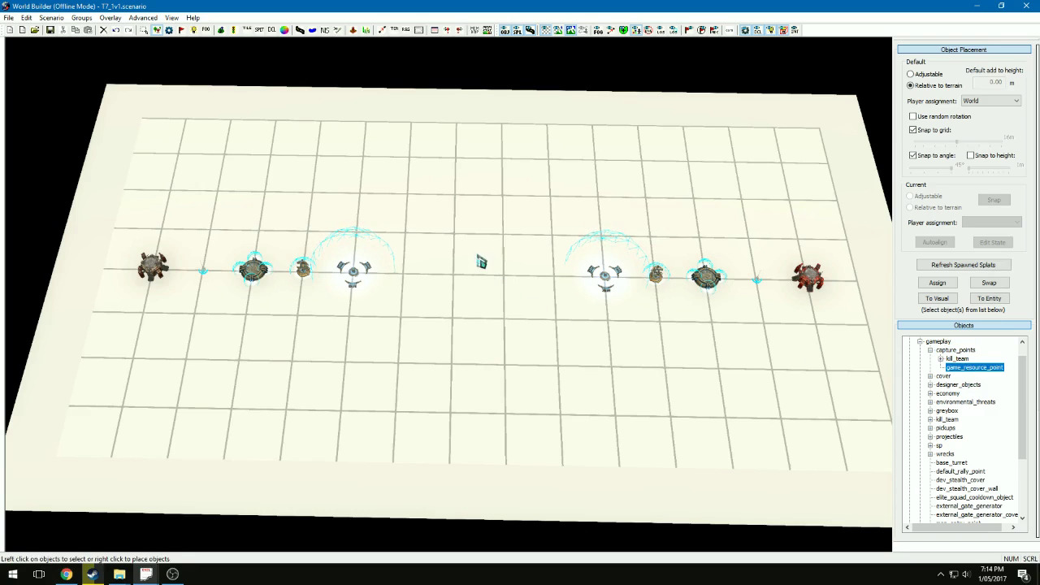
pyautogui.rightClick(480, 186)
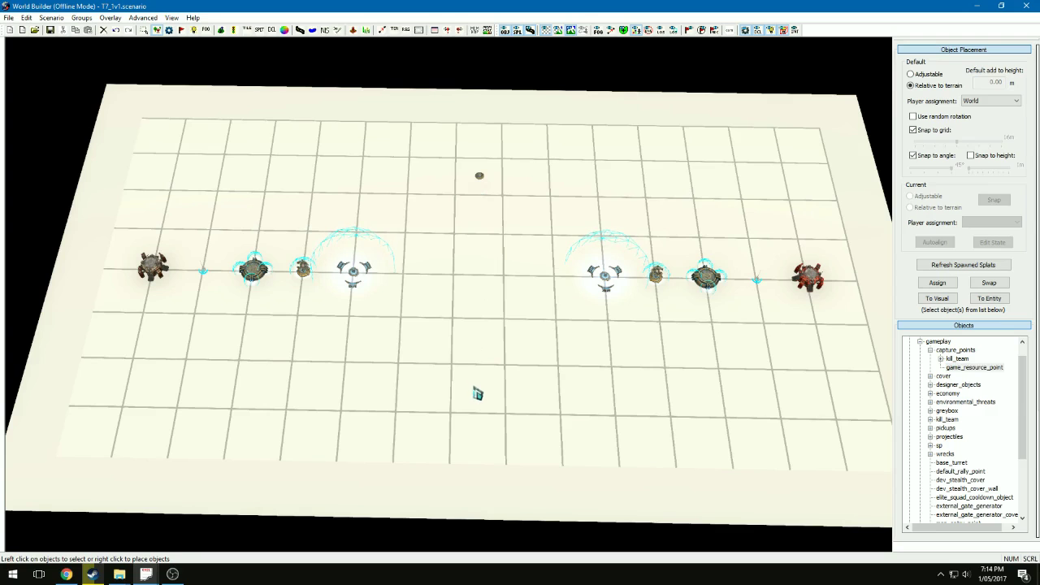
pyautogui.click(482, 184)
pyautogui.scroll(5, 483, 181)
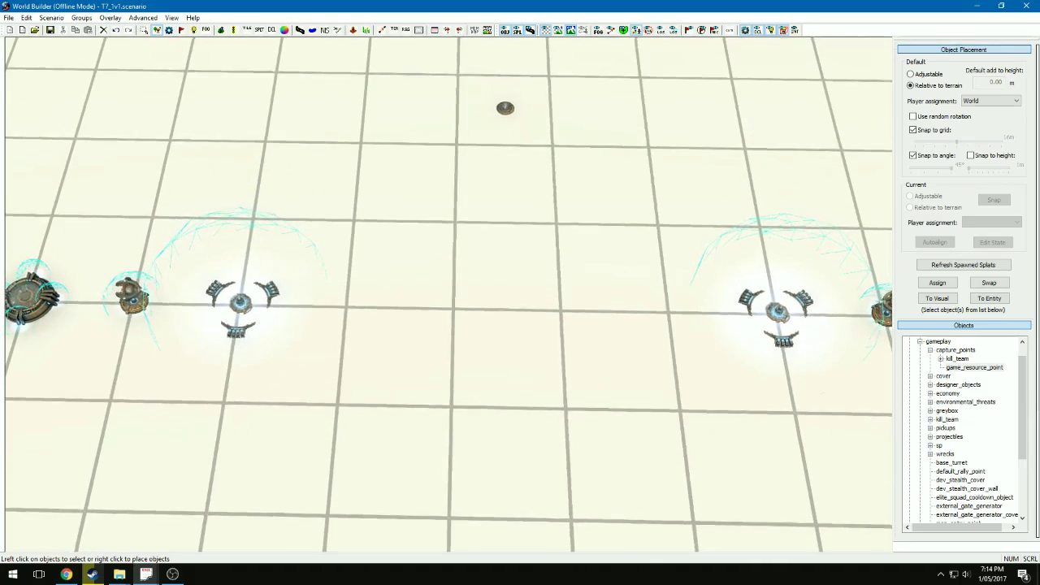
pyautogui.moveTo(483, 181); pyautogui.dragTo(494, 191, button='middle')
pyautogui.scroll(3, 495, 190)
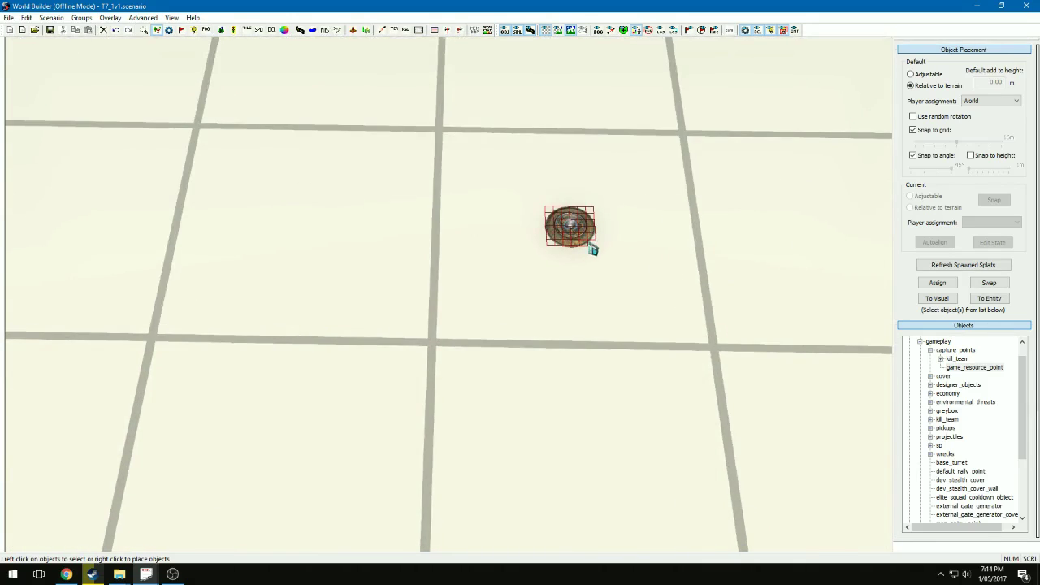
pyautogui.press('d')
pyautogui.scroll(-3, 959, 455)
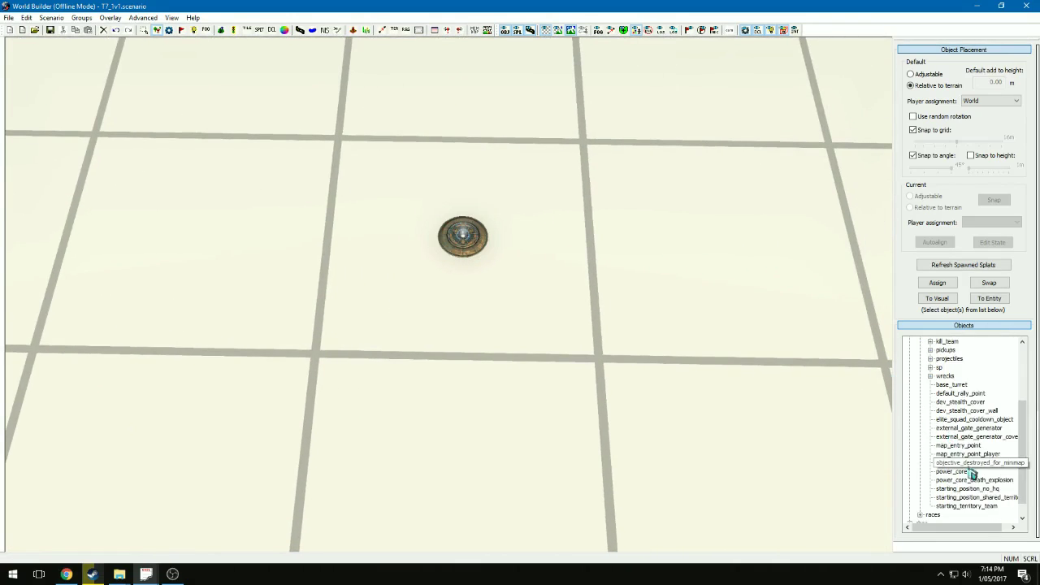
pyautogui.scroll(3, 972, 417)
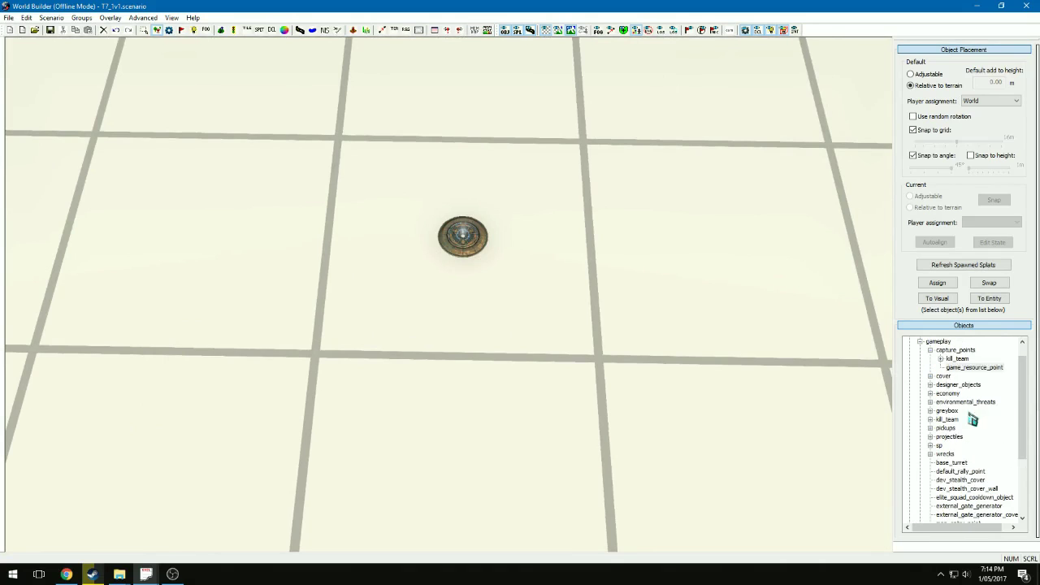
# - Place a resource_requisition object from the economy category at the disc
pyautogui.click(931, 395)
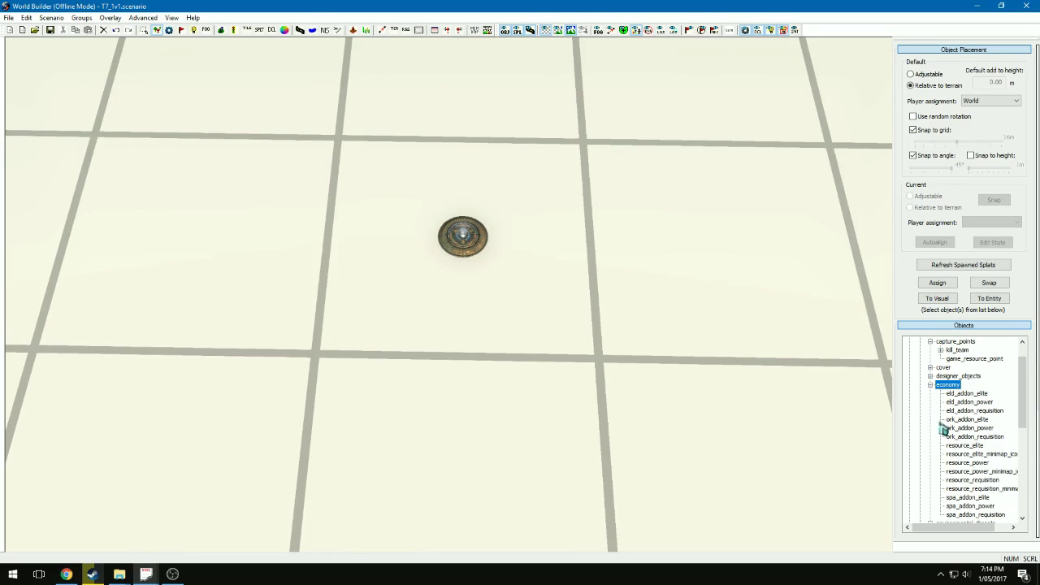
pyautogui.click(982, 463)
pyautogui.click(986, 479)
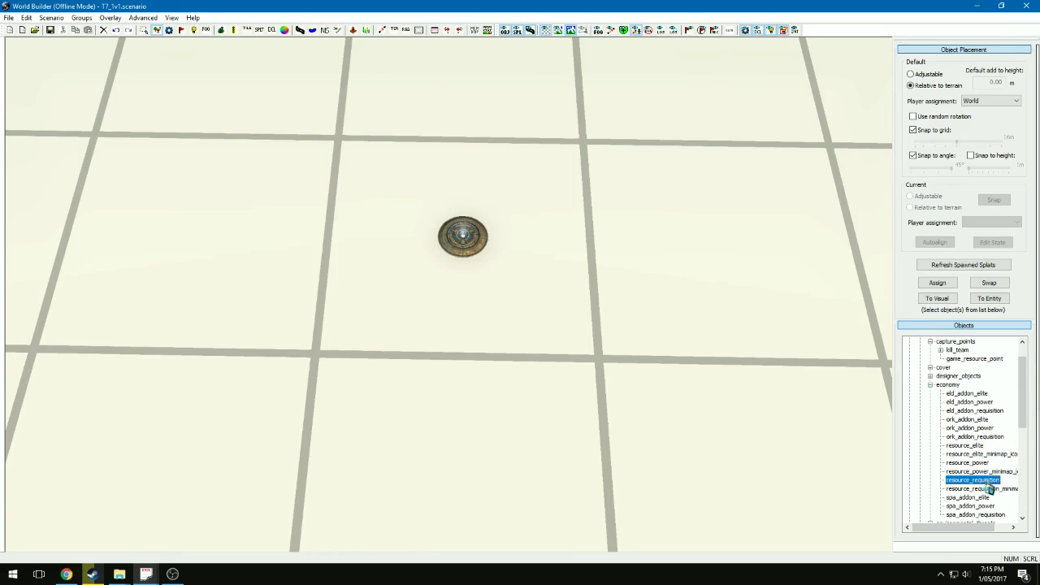
pyautogui.click(468, 273)
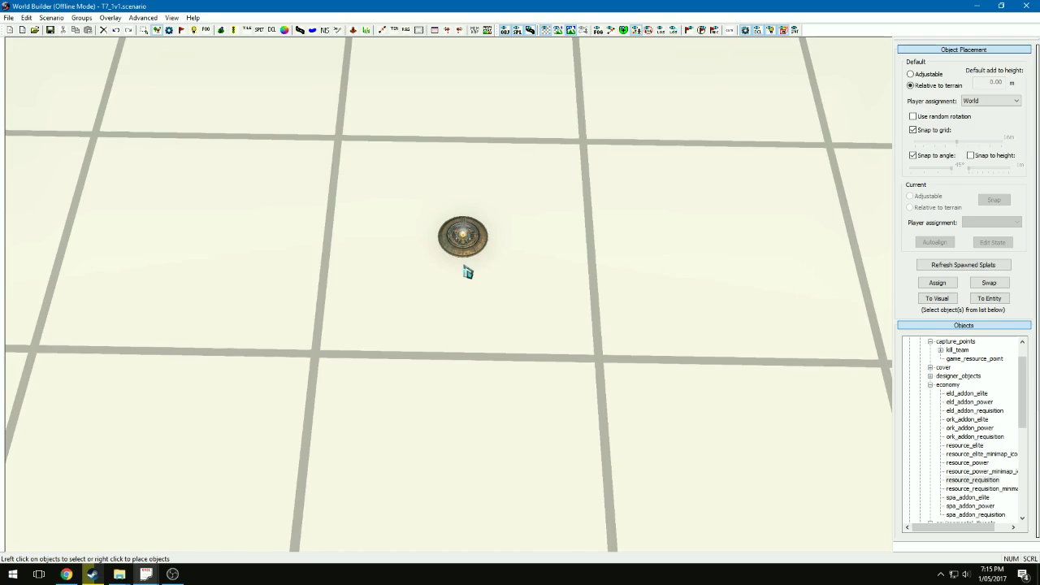
# - Select the disc and set Snap to grid to 4m
pyautogui.click(465, 258)
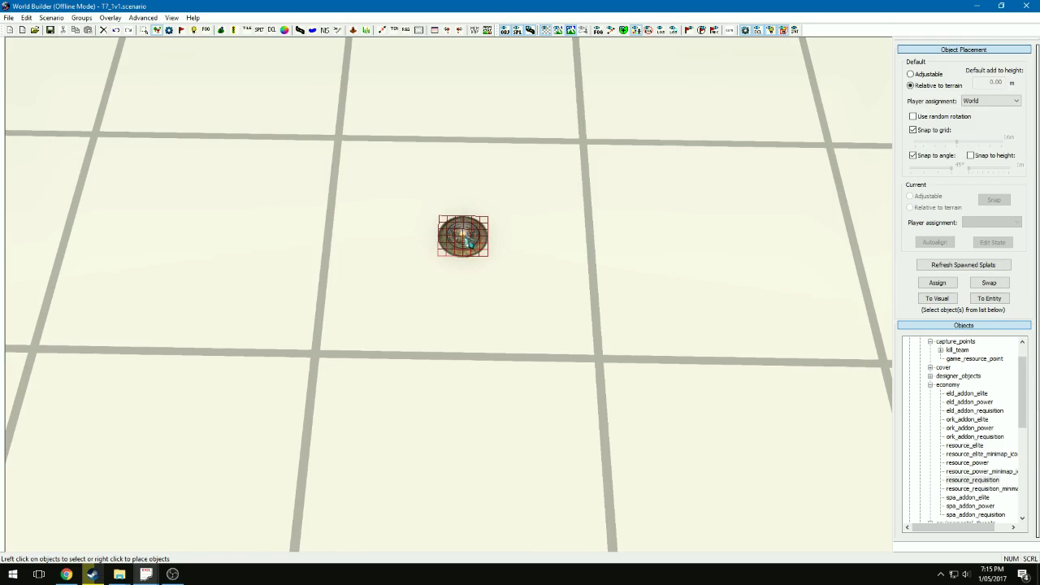
pyautogui.click(482, 253)
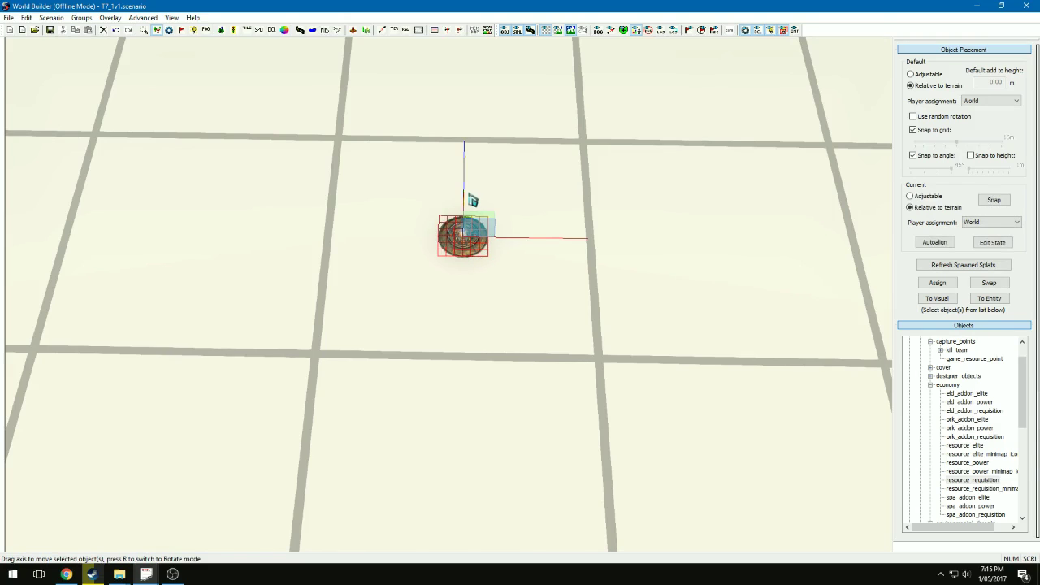
pyautogui.moveTo(468, 197); pyautogui.dragTo(514, 262, button='middle')
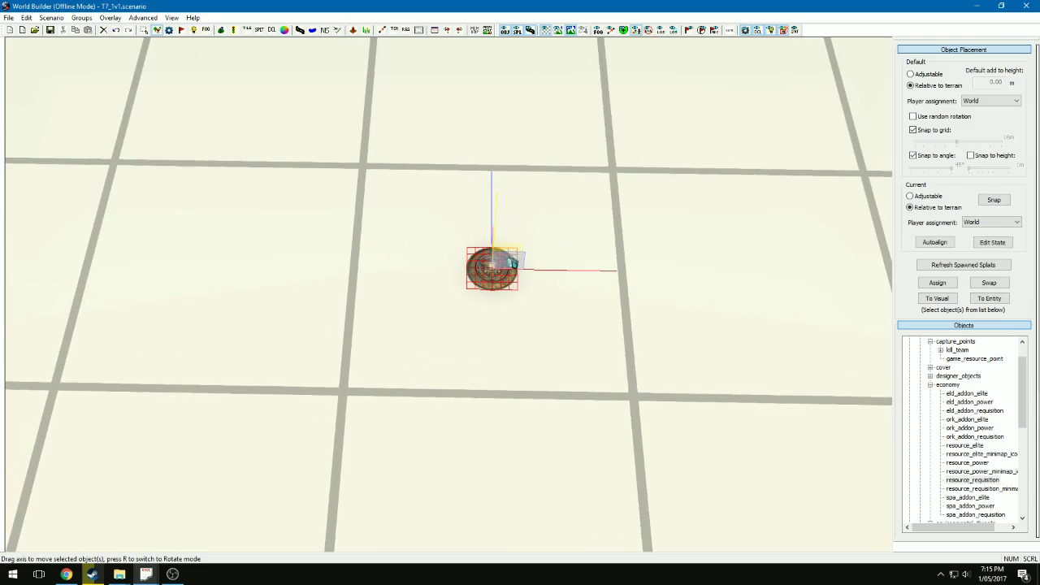
pyautogui.click(914, 131)
pyautogui.moveTo(957, 144); pyautogui.dragTo(924, 146)
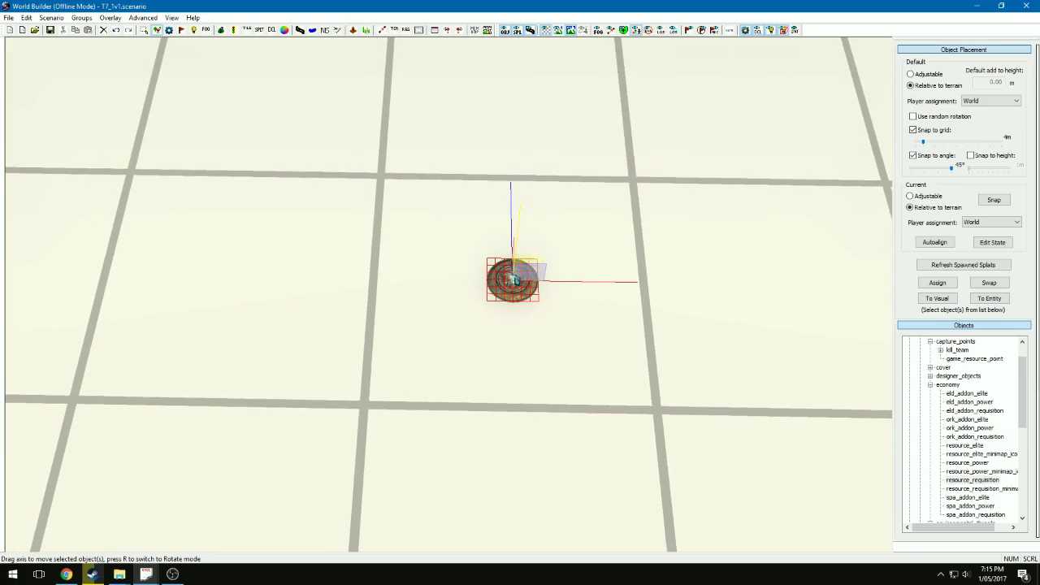
# - Reposition the disc and requisition resource, adjusting the grid snap size in between
pyautogui.click(499, 318)
pyautogui.click(512, 281)
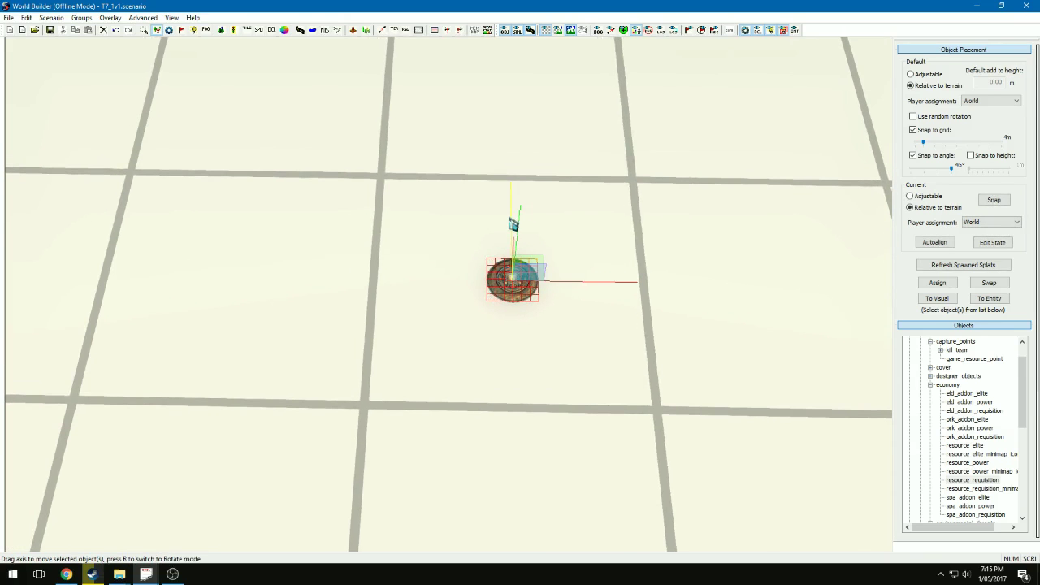
pyautogui.moveTo(506, 354); pyautogui.dragTo(504, 379)
pyautogui.click(512, 280)
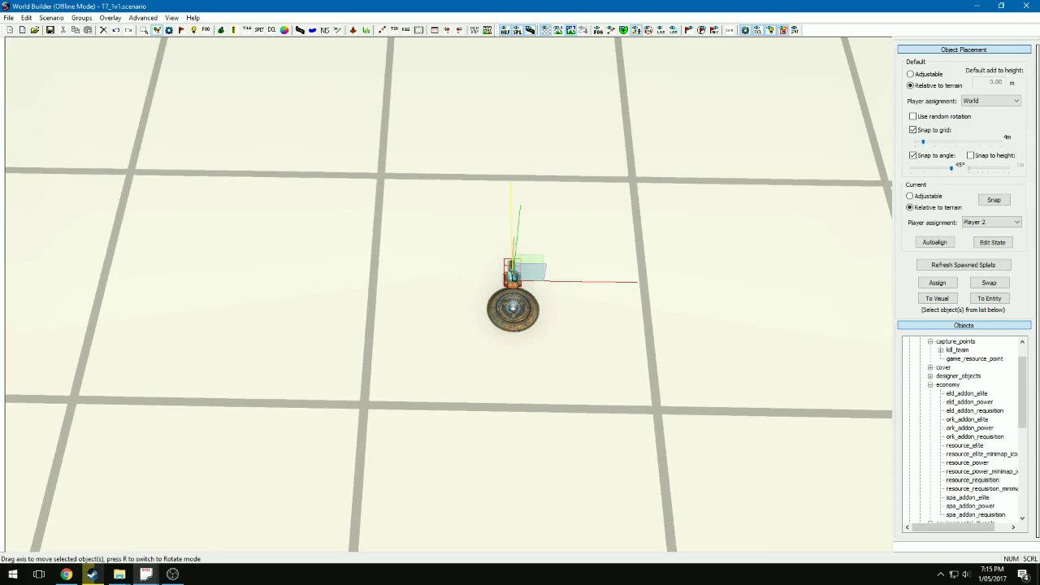
pyautogui.moveTo(512, 276); pyautogui.dragTo(513, 364)
pyautogui.click(506, 309)
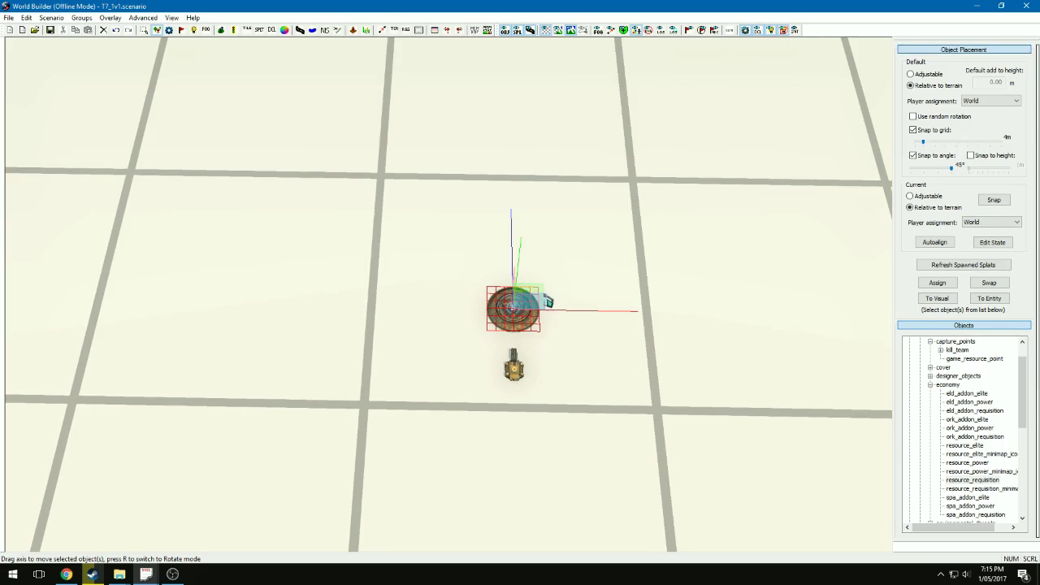
pyautogui.moveTo(926, 148); pyautogui.dragTo(966, 152)
pyautogui.moveTo(525, 318); pyautogui.dragTo(505, 319)
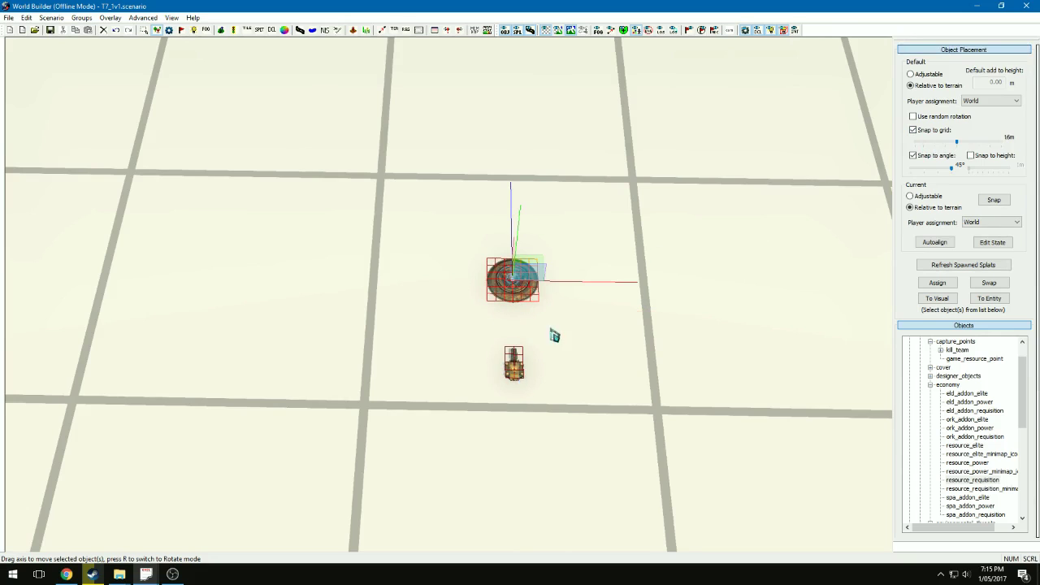
pyautogui.moveTo(958, 149); pyautogui.dragTo(924, 151)
# - Move the requisition resource up against the disc's bottom edge
pyautogui.click(515, 378)
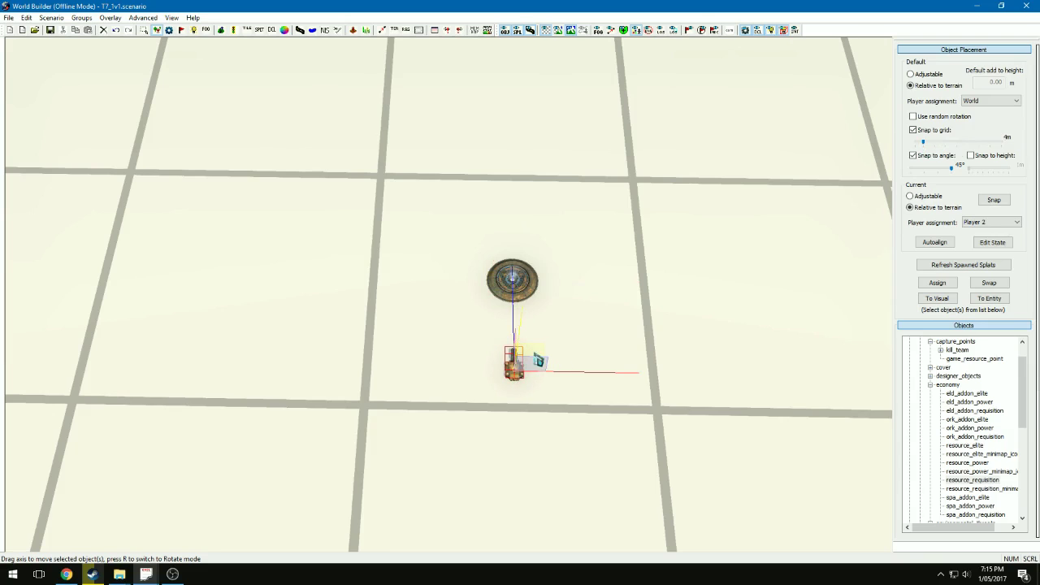
pyautogui.moveTo(538, 361); pyautogui.dragTo(538, 302)
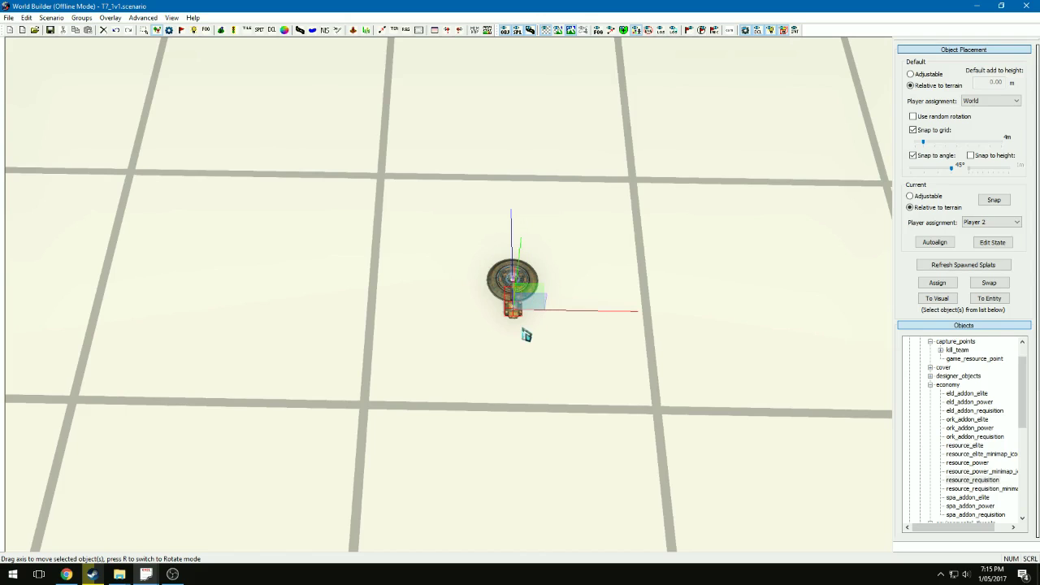
pyautogui.scroll(5, 520, 326)
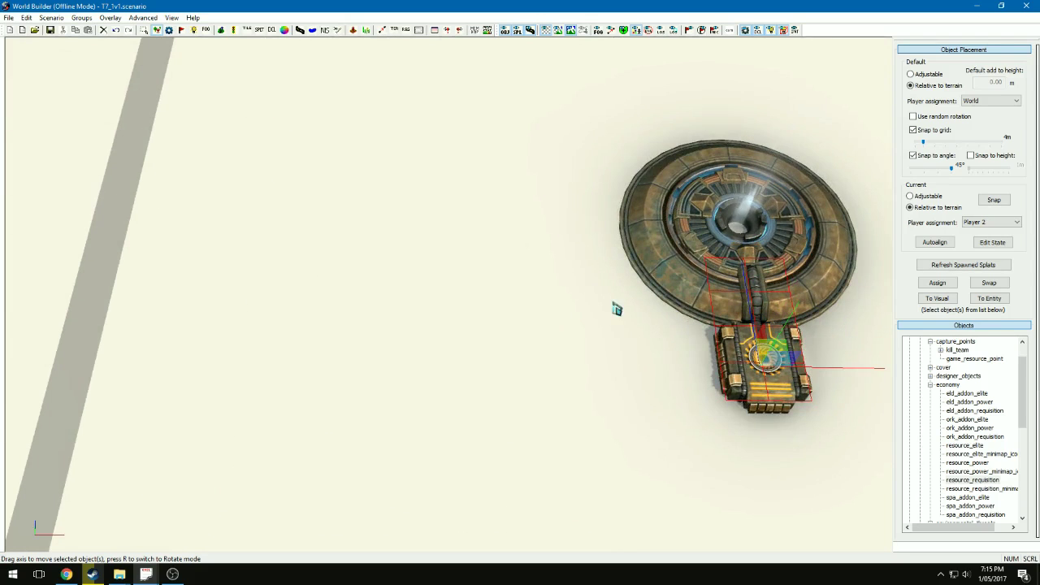
pyautogui.click(754, 323)
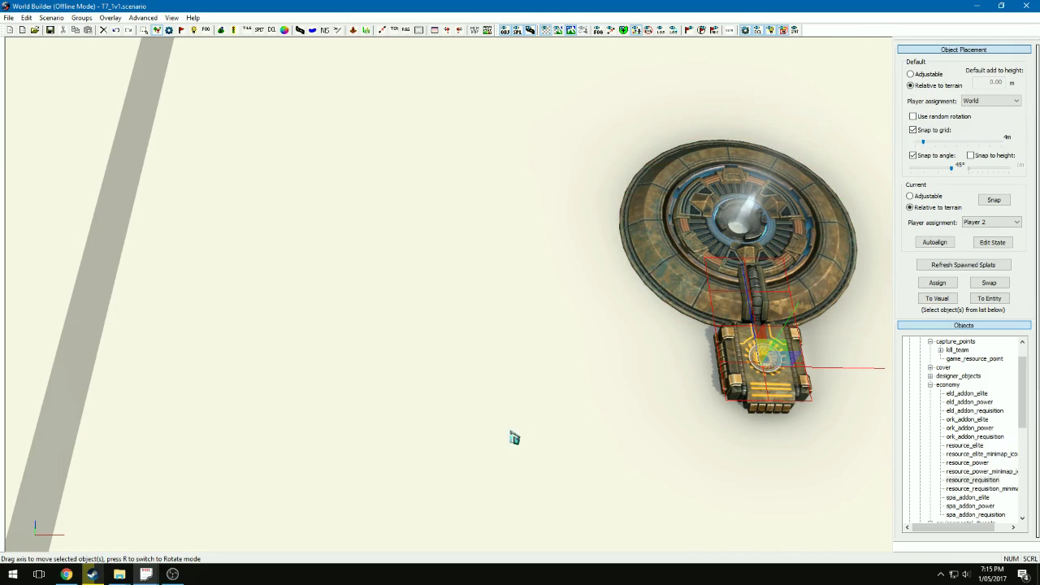
pyautogui.scroll(-2, 446, 464)
pyautogui.scroll(-1, 445, 463)
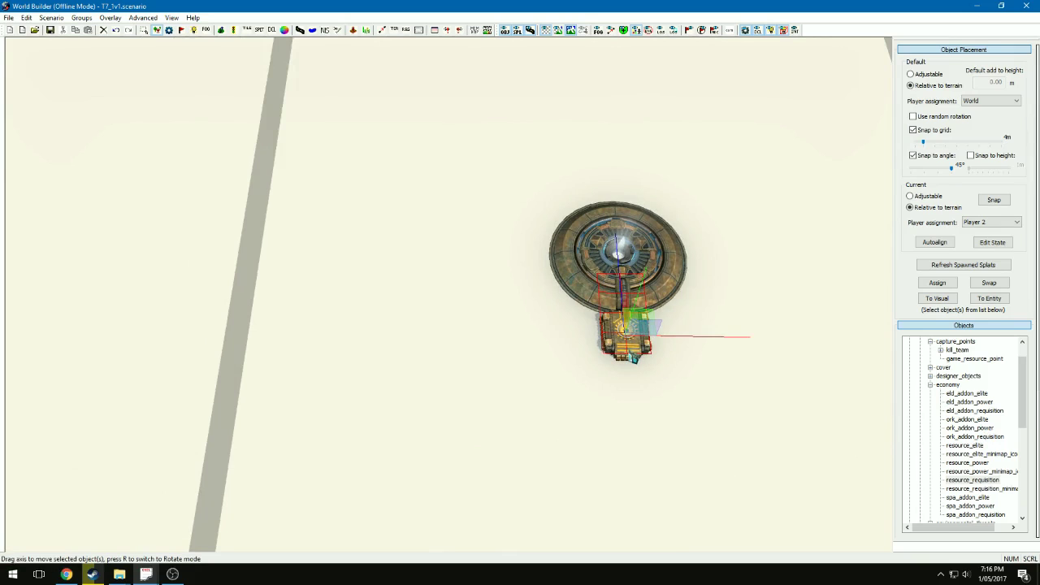
# - Place a resource_power object left of the disc and rotate it to face the disc
pyautogui.click(626, 331)
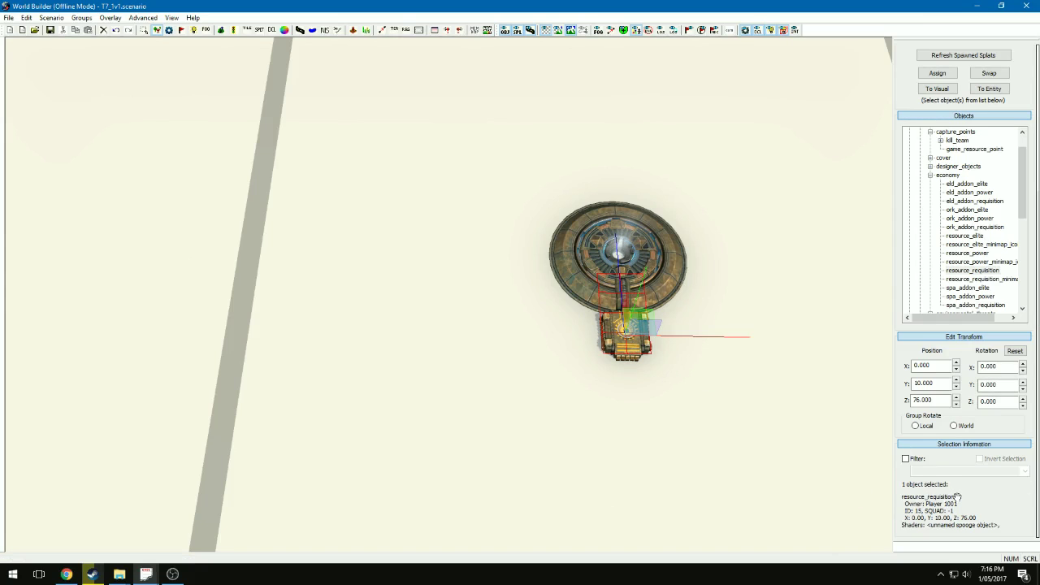
pyautogui.click(972, 254)
pyautogui.click(529, 245)
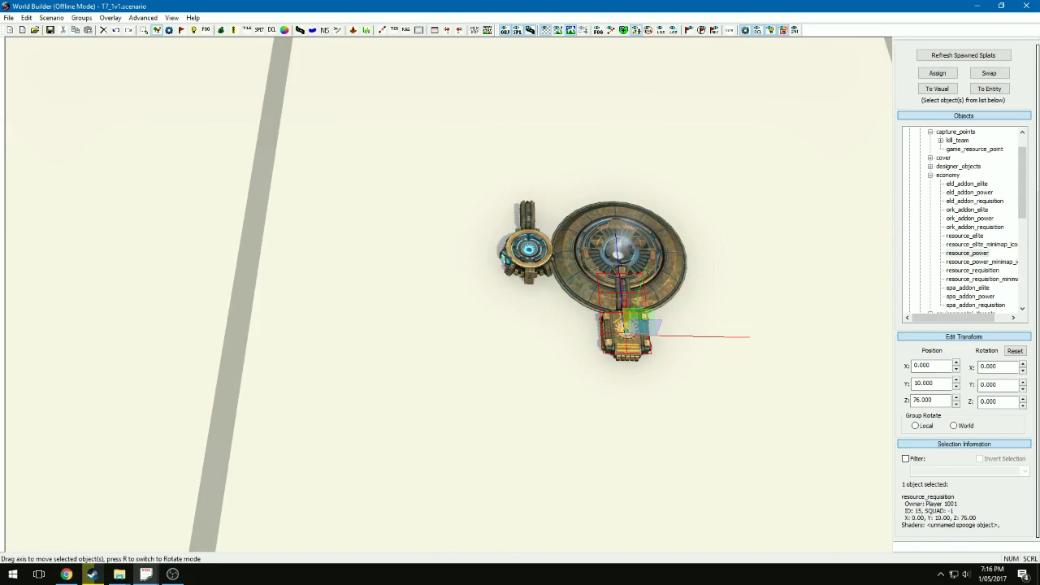
pyautogui.click(531, 262)
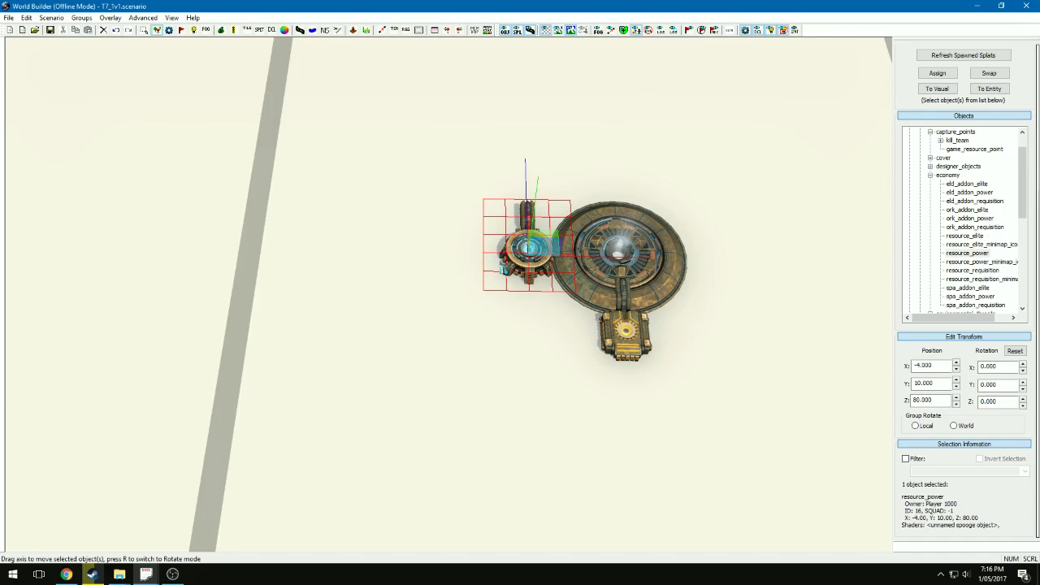
pyautogui.press('r')
pyautogui.moveTo(504, 271); pyautogui.dragTo(602, 268)
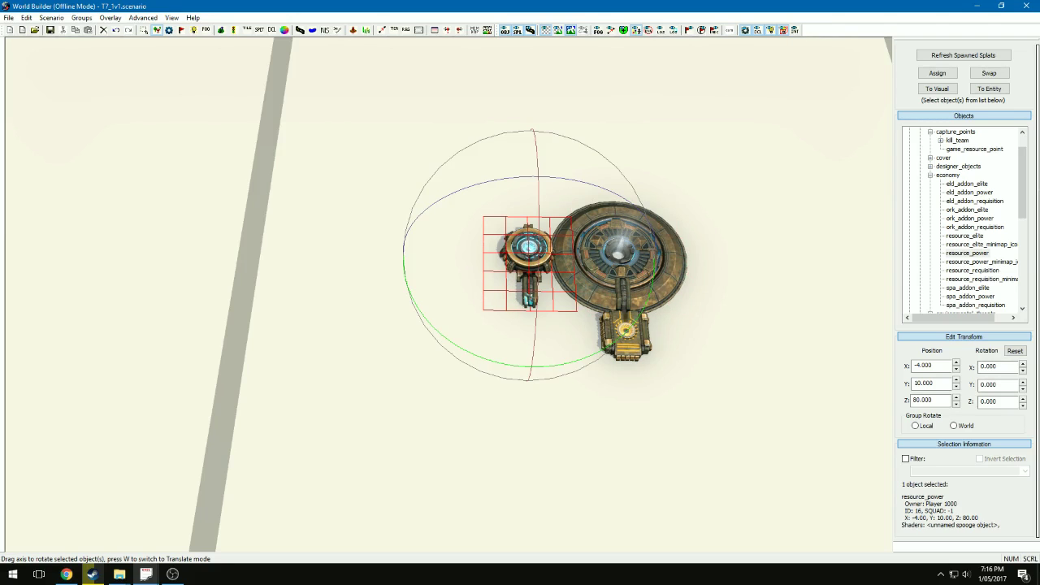
# - Move the power resource onto the disc's top edge, then pick the elite resource object
pyautogui.scroll(3, 984, 212)
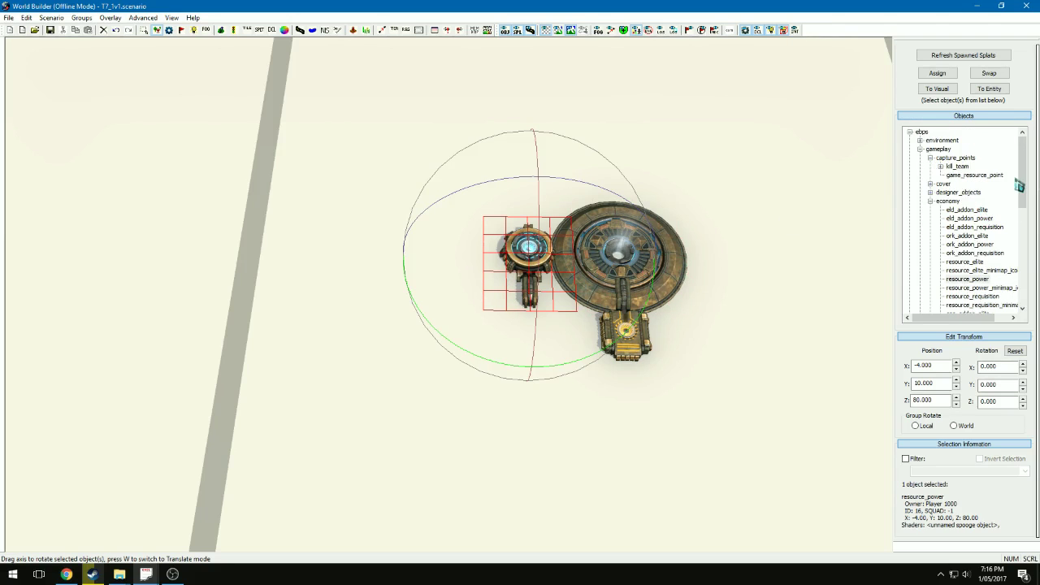
pyautogui.scroll(8, 1020, 186)
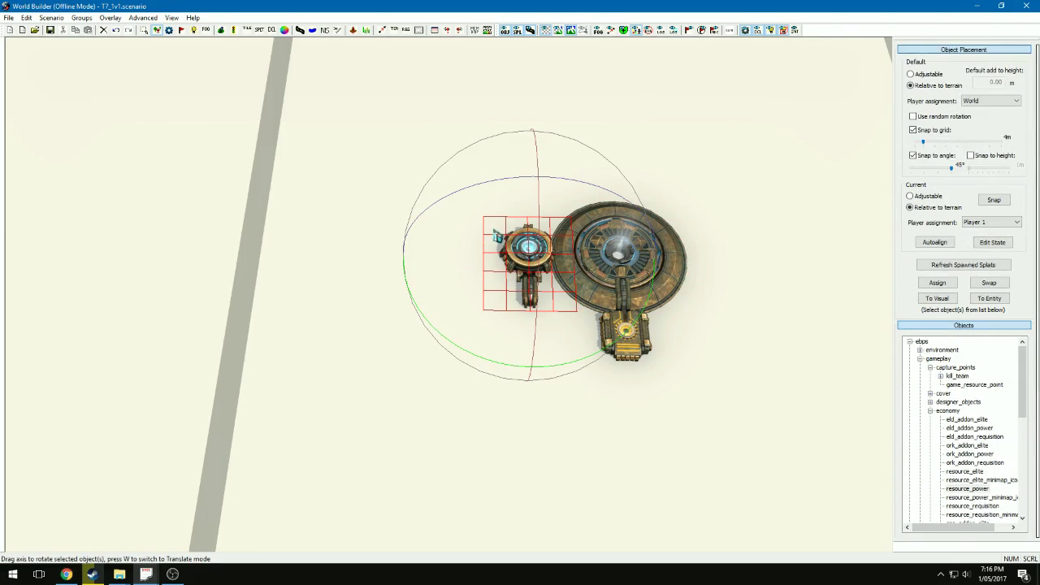
pyautogui.press('w')
pyautogui.moveTo(526, 262); pyautogui.dragTo(611, 178)
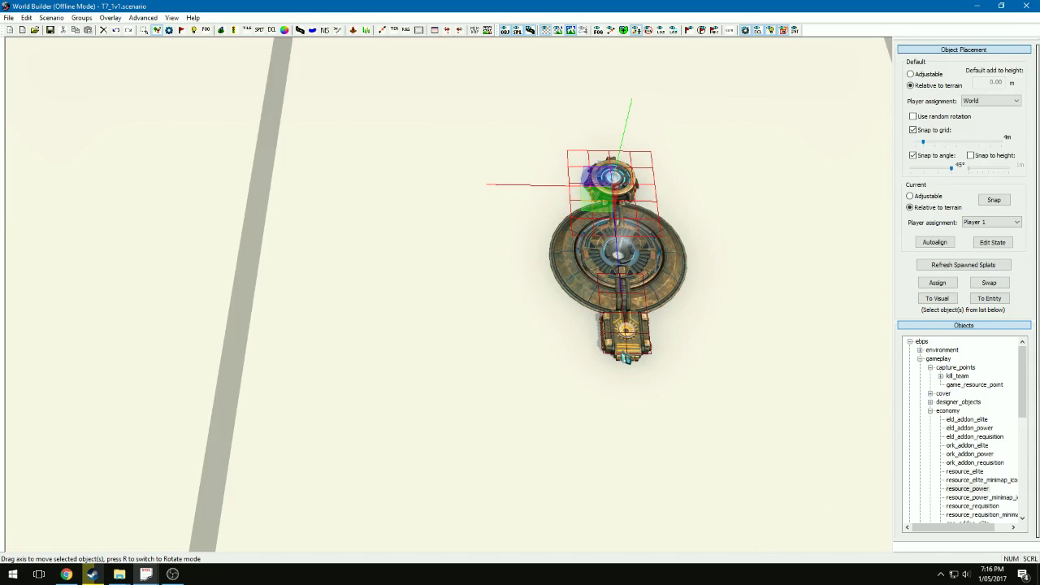
pyautogui.click(975, 472)
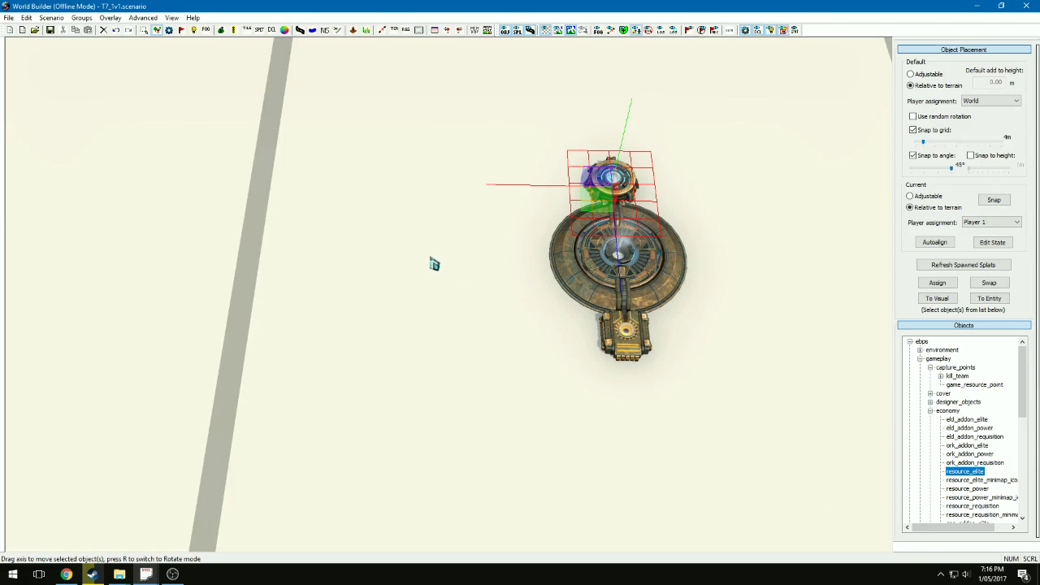
pyautogui.click(445, 262)
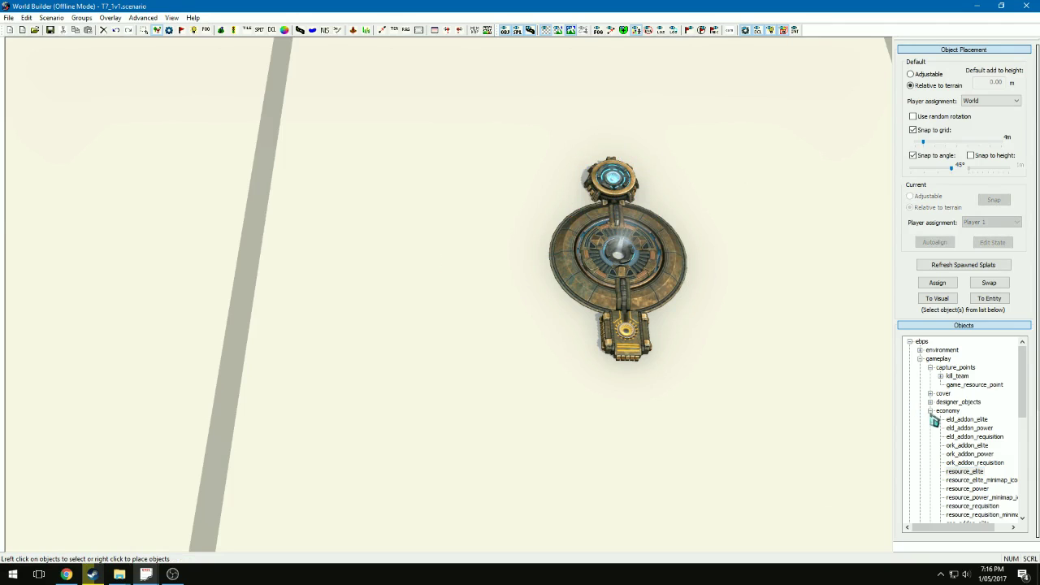
# - Move the marker from the top centre down near the map's bottom edge, mirroring the top point
pyautogui.scroll(-5, 590, 361)
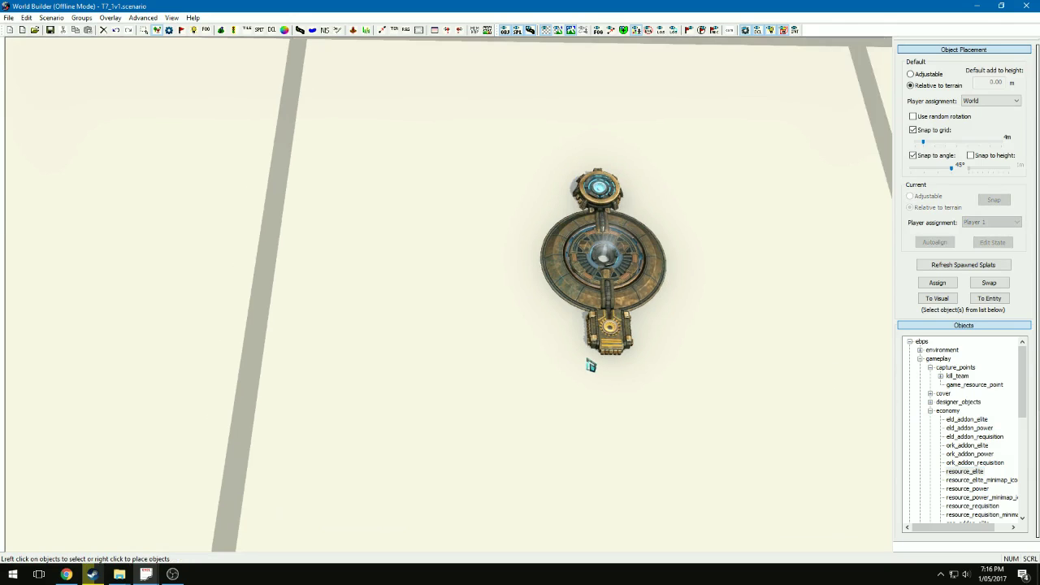
pyautogui.scroll(-5, 603, 377)
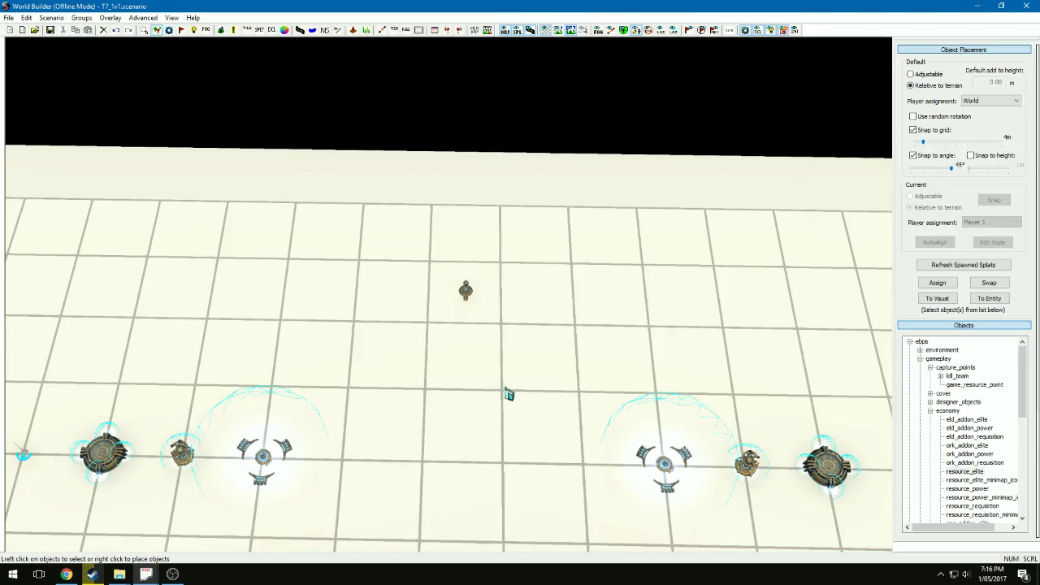
pyautogui.scroll(-2, 498, 411)
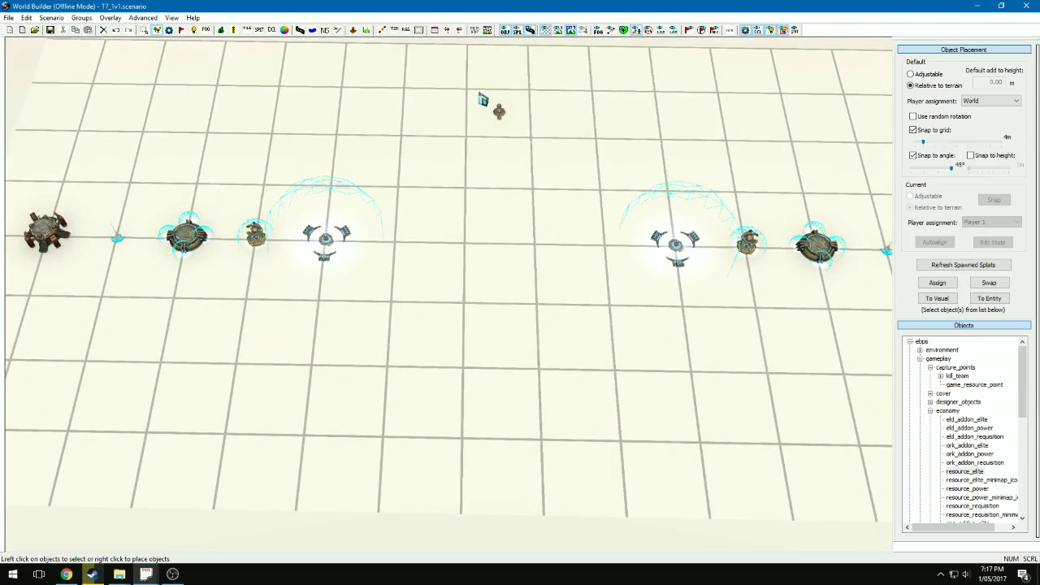
pyautogui.moveTo(482, 99); pyautogui.dragTo(537, 150)
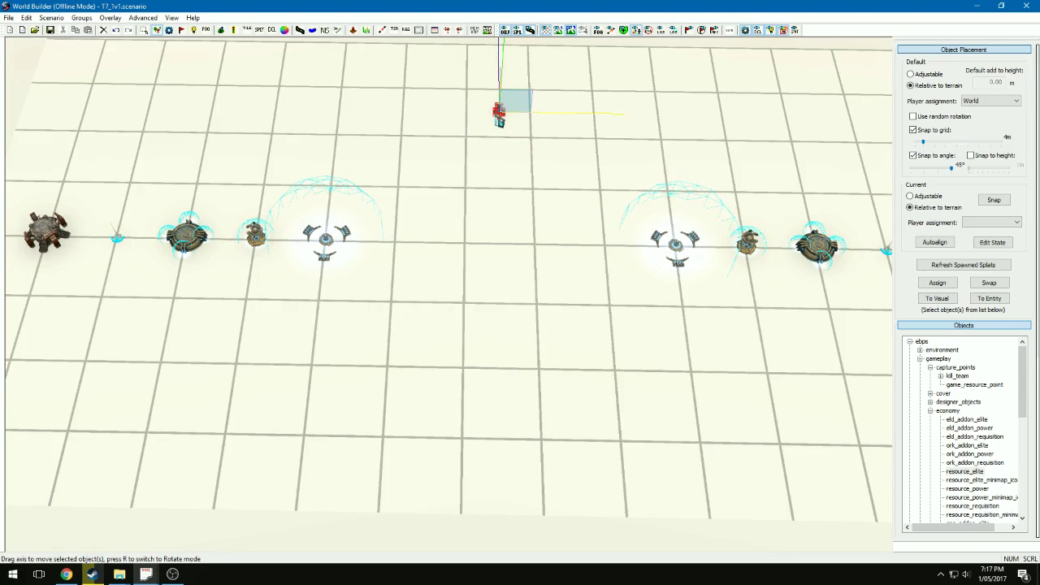
pyautogui.moveTo(499, 118); pyautogui.dragTo(571, 199)
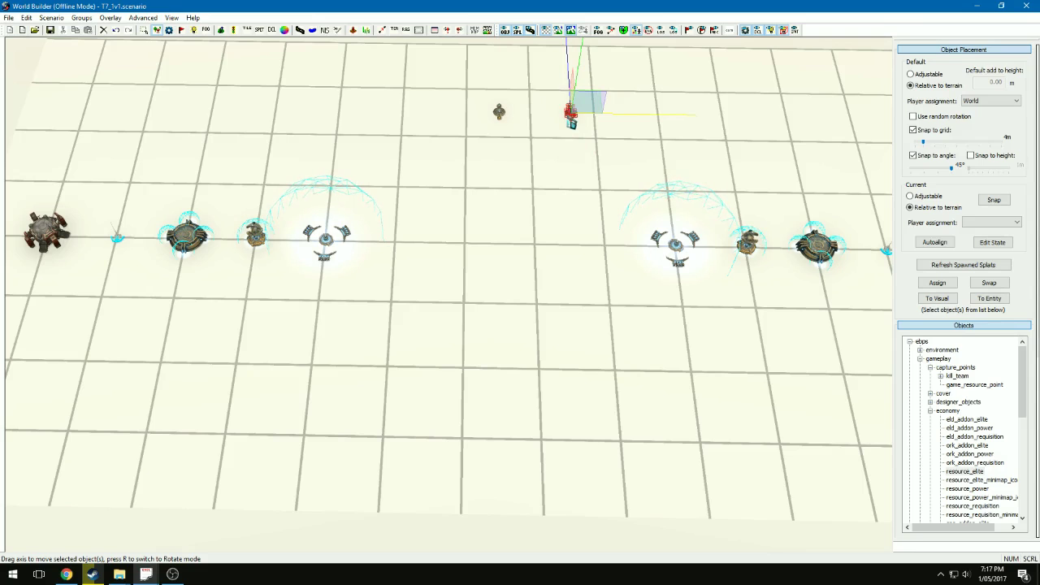
pyautogui.moveTo(572, 123)
pyautogui.mouseDown()
pyautogui.moveTo(548, 122)
pyautogui.moveTo(573, 122)
pyautogui.moveTo(564, 122)
pyautogui.mouseUp()
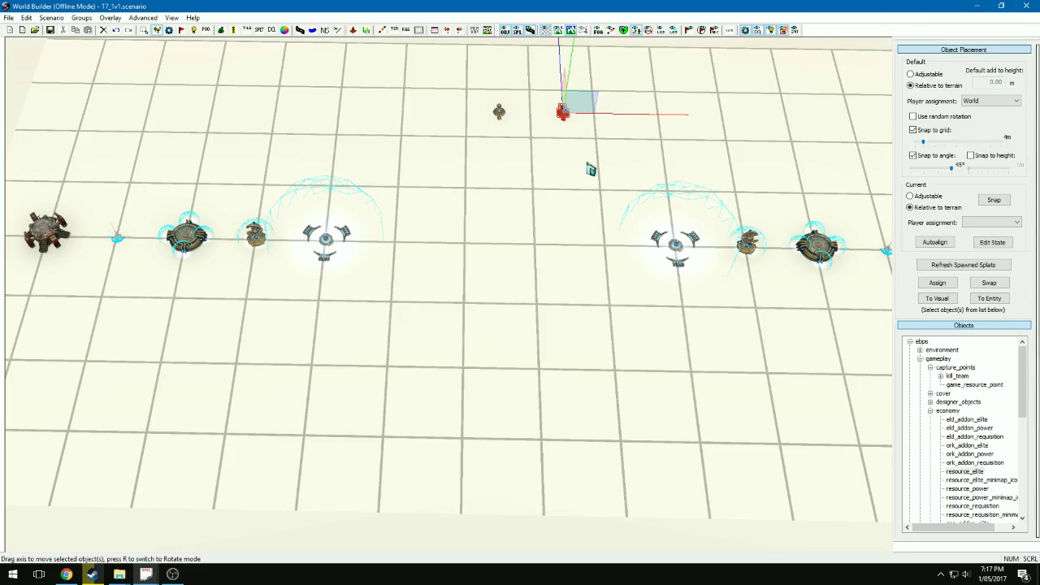
pyautogui.scroll(-5, 448, 292)
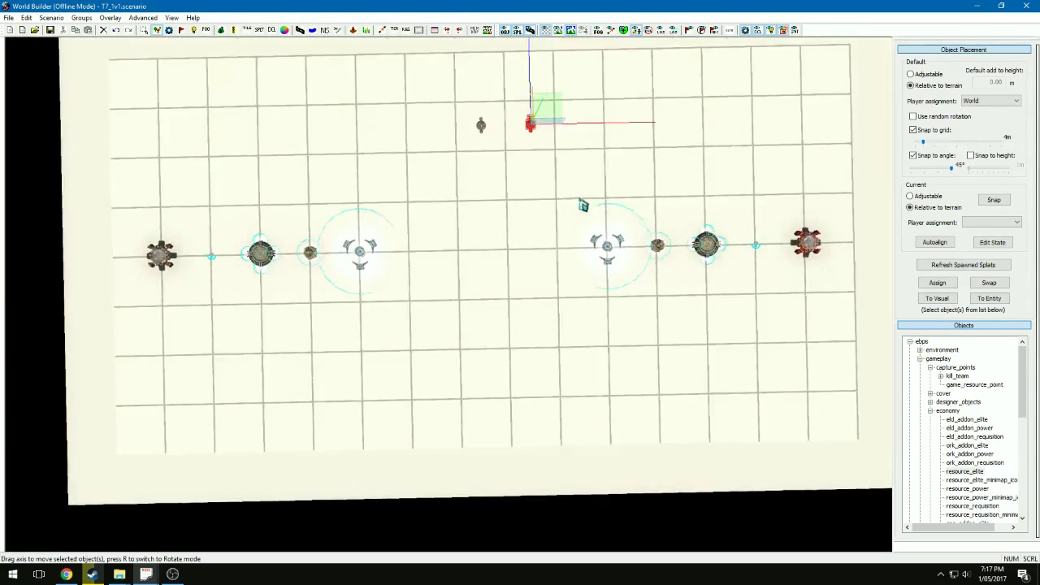
pyautogui.moveTo(554, 104); pyautogui.dragTo(508, 366)
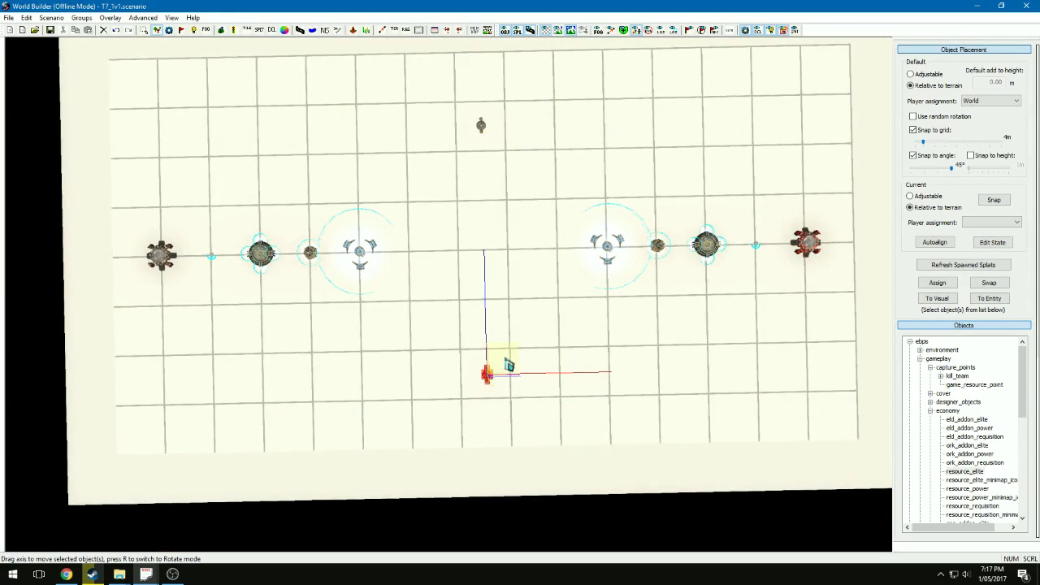
pyautogui.click(624, 379)
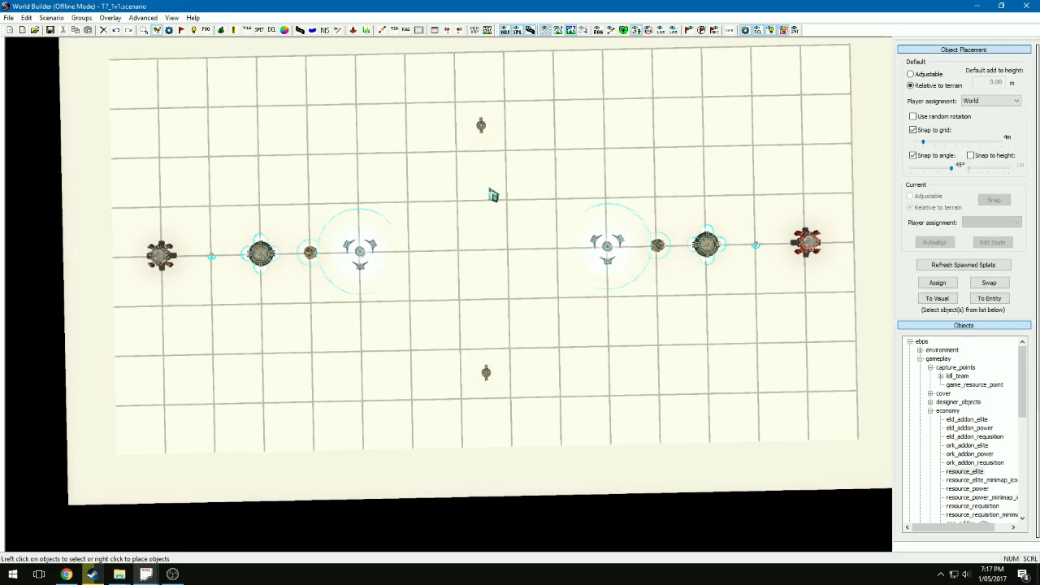
pyautogui.click(396, 30)
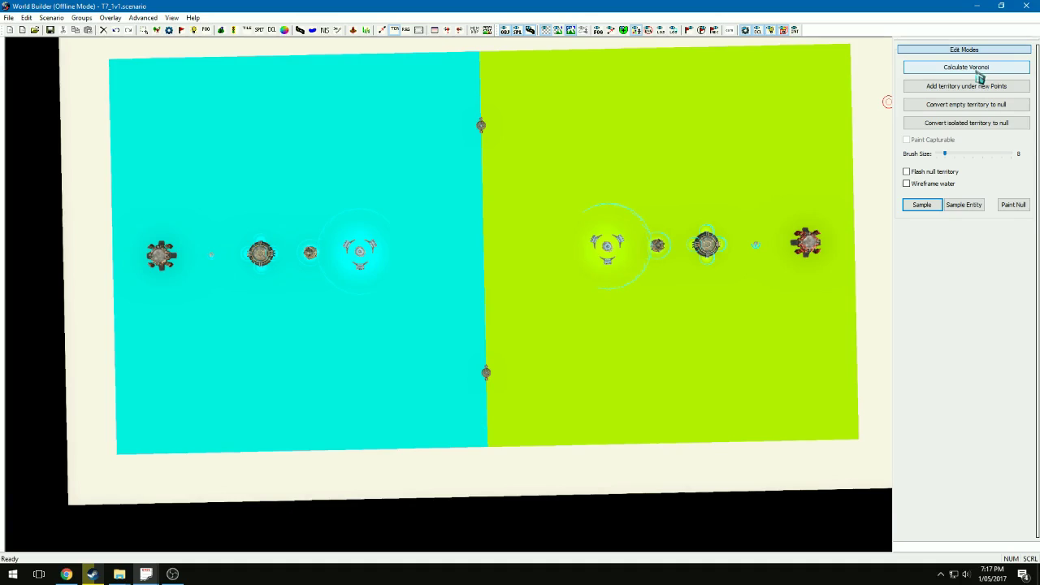
# - Recalculate Voronoi territories around the points and tilt the view over the map
pyautogui.click(926, 71)
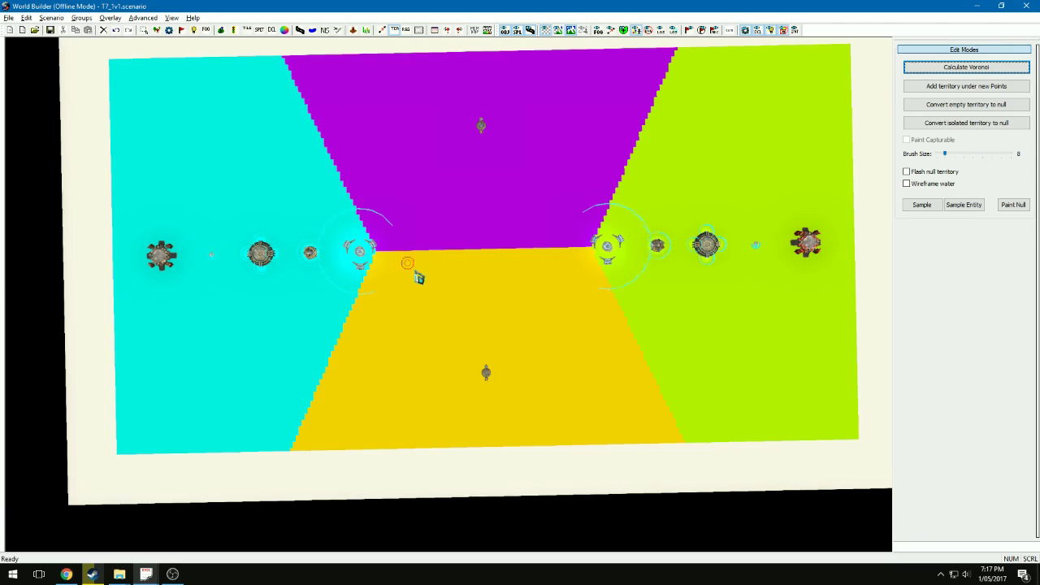
pyautogui.press('alt')
pyautogui.press('alt')
pyautogui.moveTo(316, 383); pyautogui.dragTo(184, 74, button='middle')
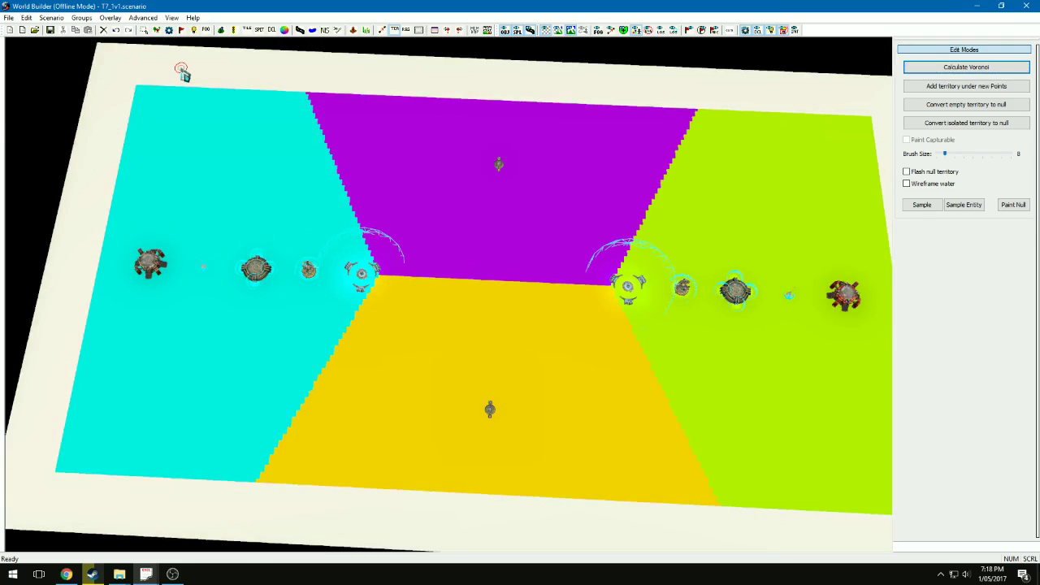
# - Toggle the territory colour overlay off and on to inspect the four regions
pyautogui.click(110, 17)
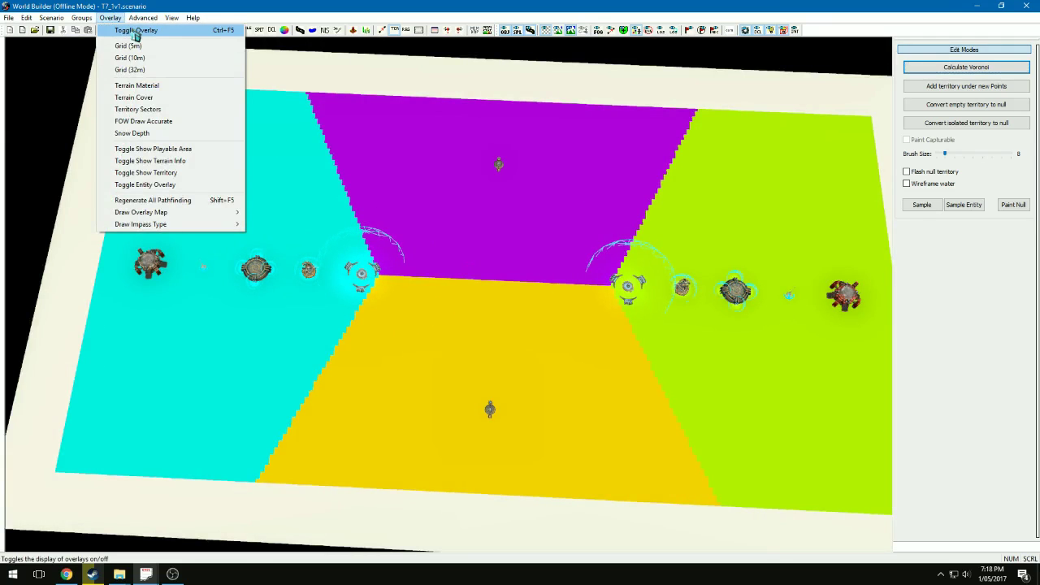
pyautogui.click(136, 33)
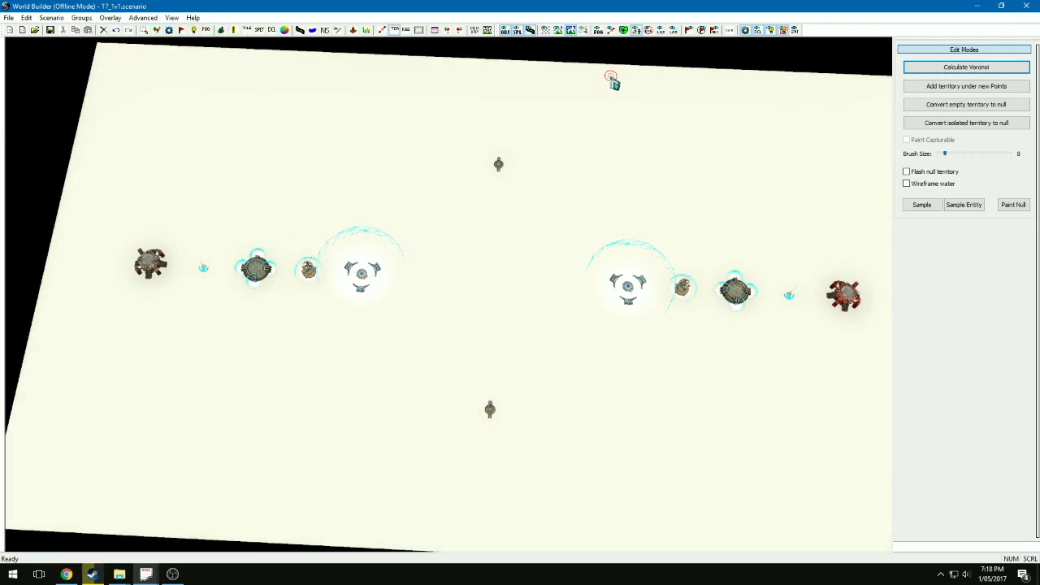
pyautogui.click(547, 33)
pyautogui.click(547, 34)
pyautogui.click(547, 34)
pyautogui.click(547, 33)
pyautogui.click(547, 33)
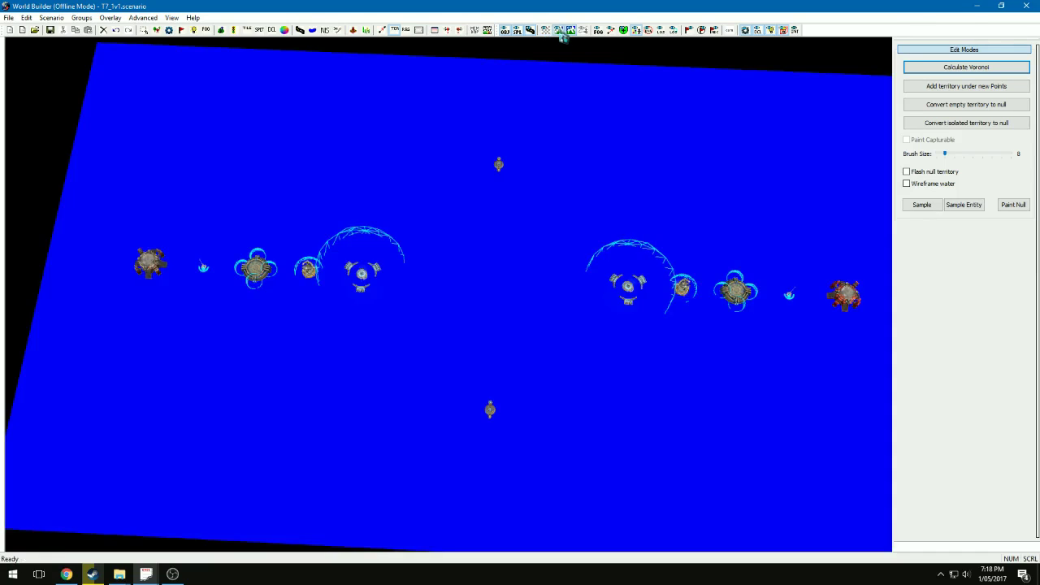
pyautogui.click(547, 33)
pyautogui.click(547, 33)
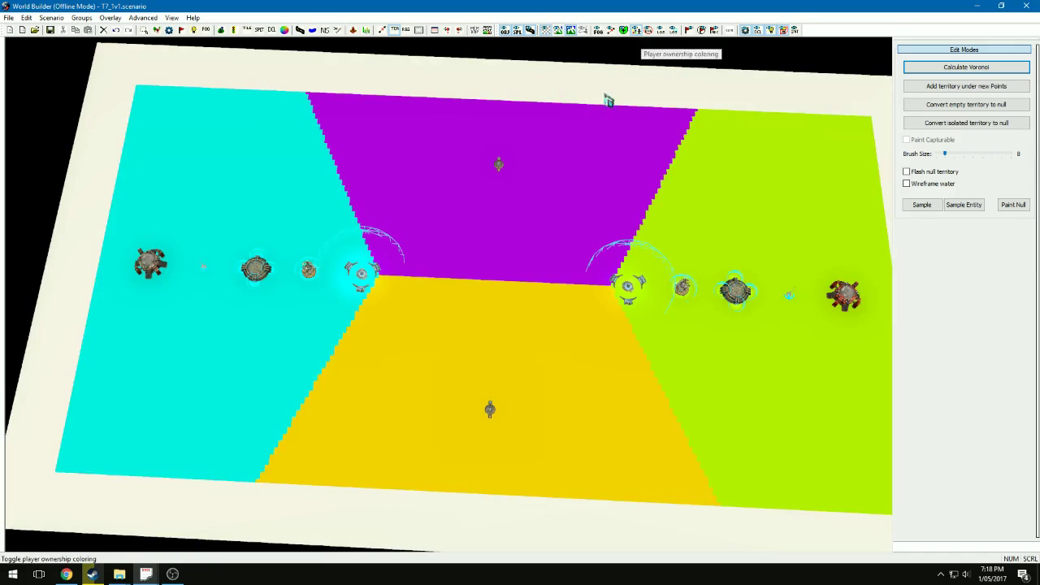
# - Turn fog on to compare, then off again to restore full territory colours
pyautogui.click(598, 32)
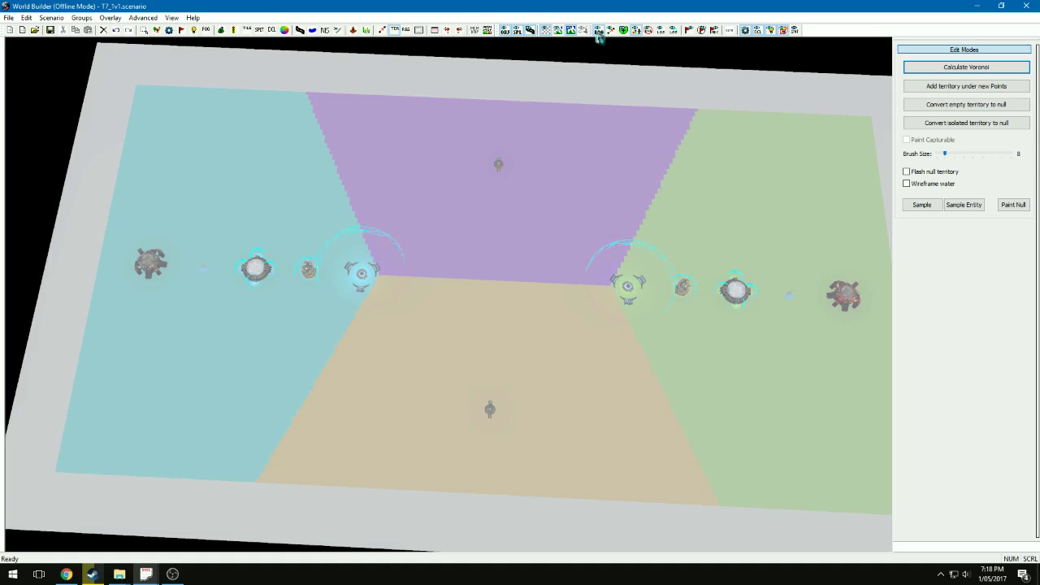
pyautogui.scroll(-3, 568, 220)
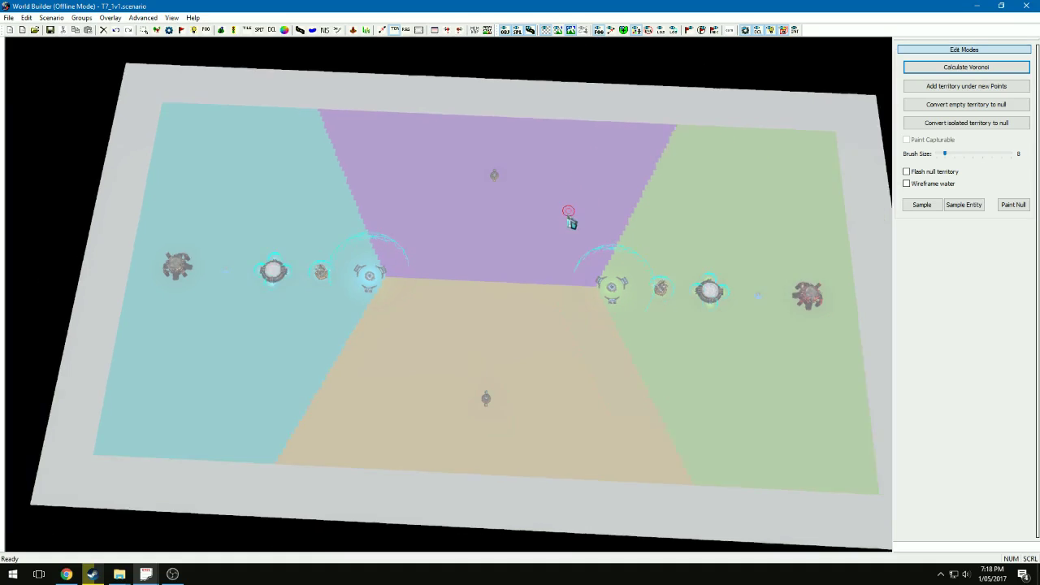
pyautogui.scroll(5, 585, 162)
pyautogui.click(599, 33)
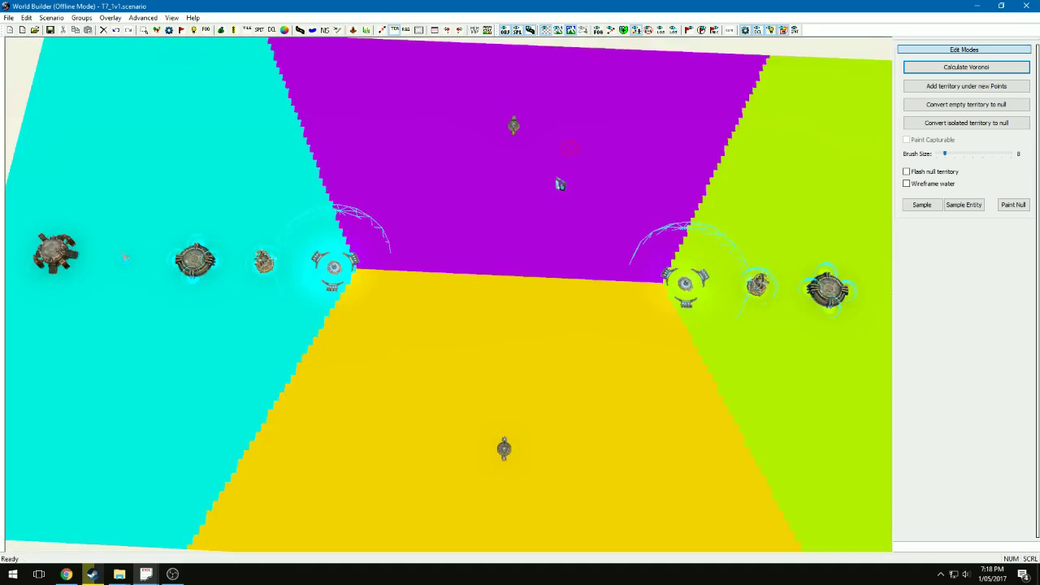
pyautogui.scroll(-3, 488, 256)
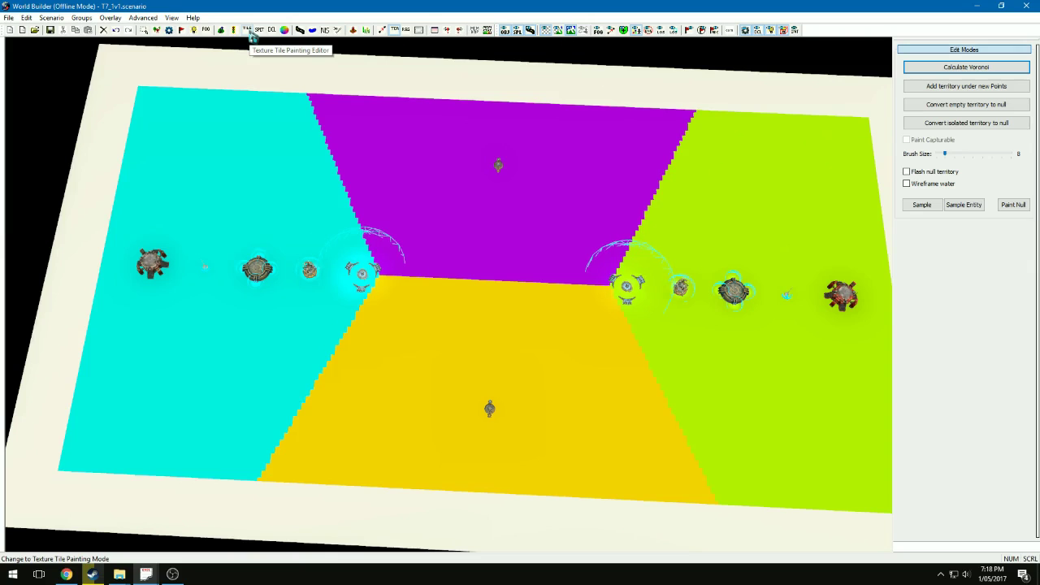
# - Hide the territory colour overlay and show the playable area boundary
pyautogui.click(110, 17)
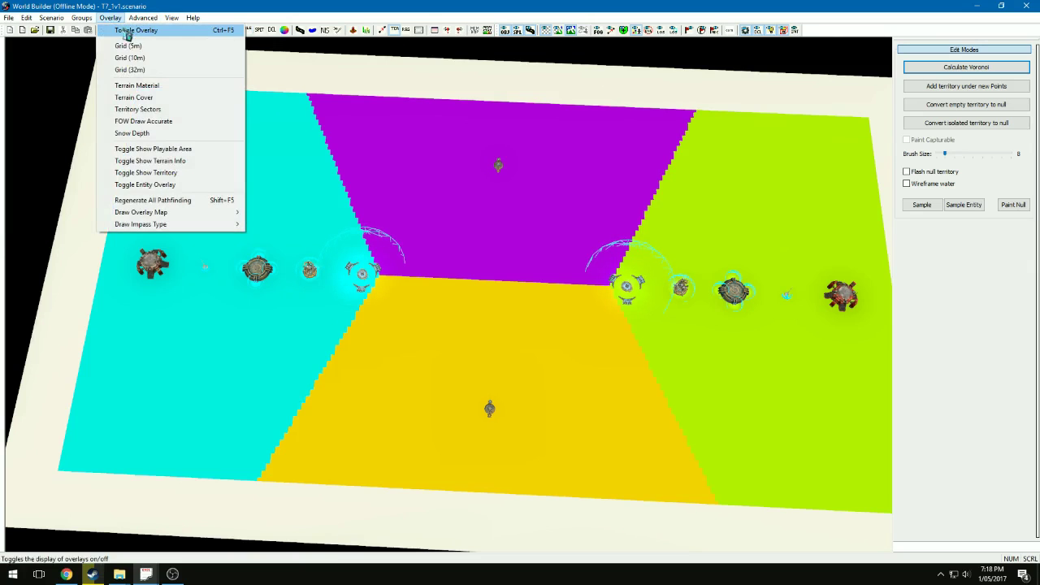
pyautogui.click(130, 30)
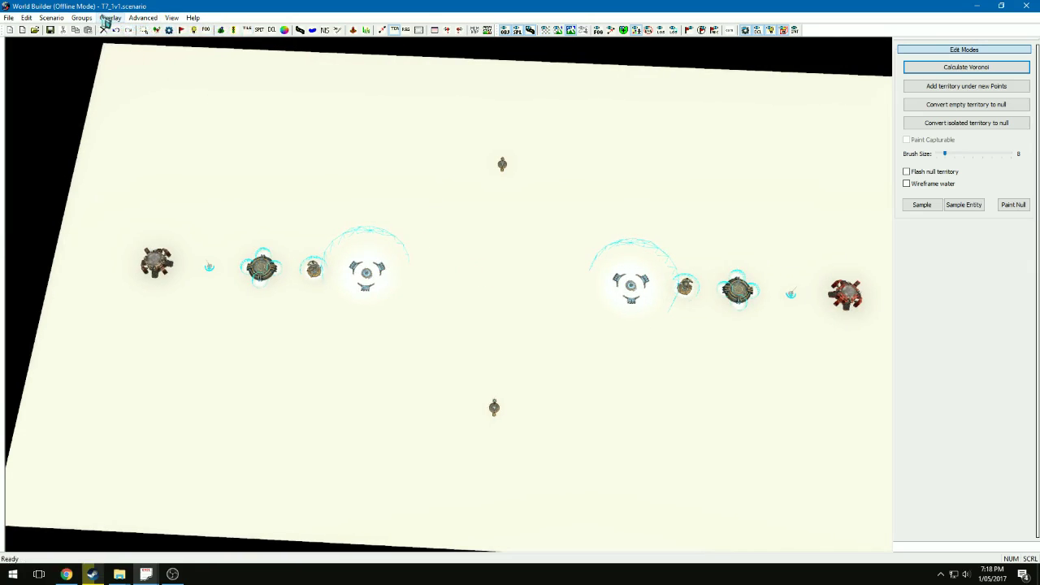
pyautogui.click(109, 17)
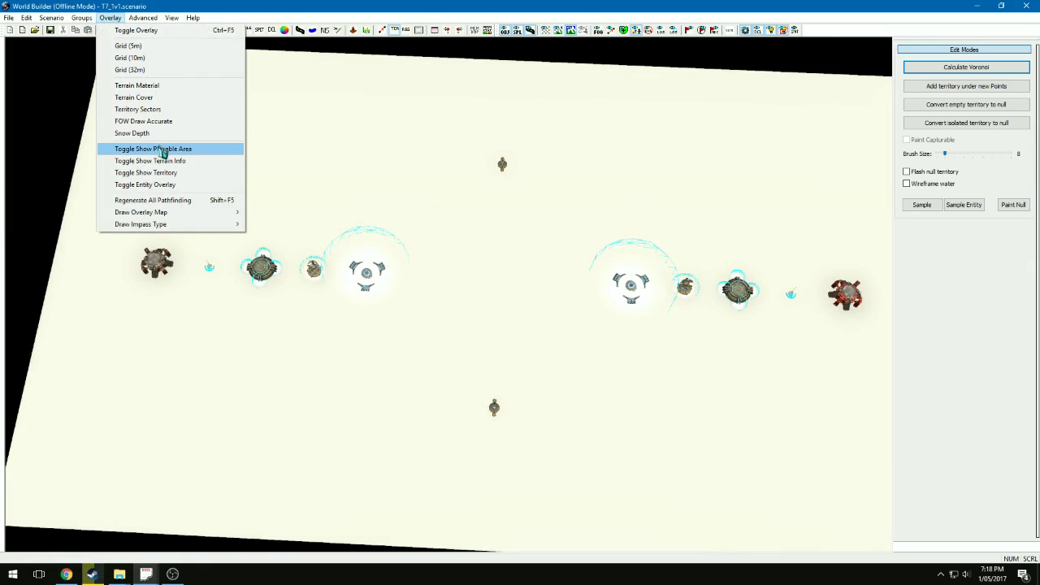
pyautogui.click(191, 150)
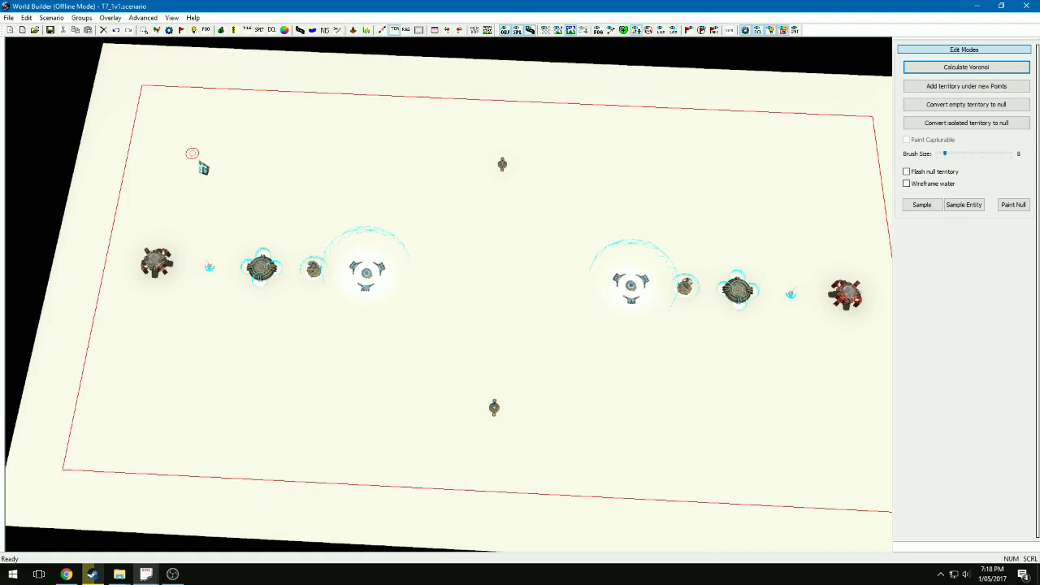
# - In Texture Tile Painting, add a new layer with grass_mixed_06 from the grass folder
pyautogui.click(248, 30)
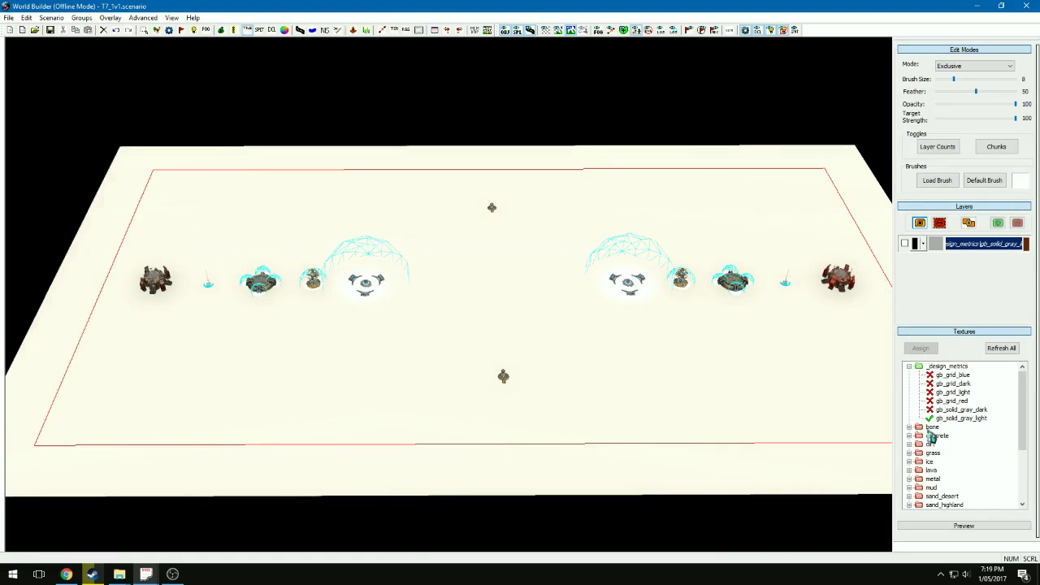
pyautogui.scroll(-2, 930, 423)
pyautogui.doubleClick(926, 401)
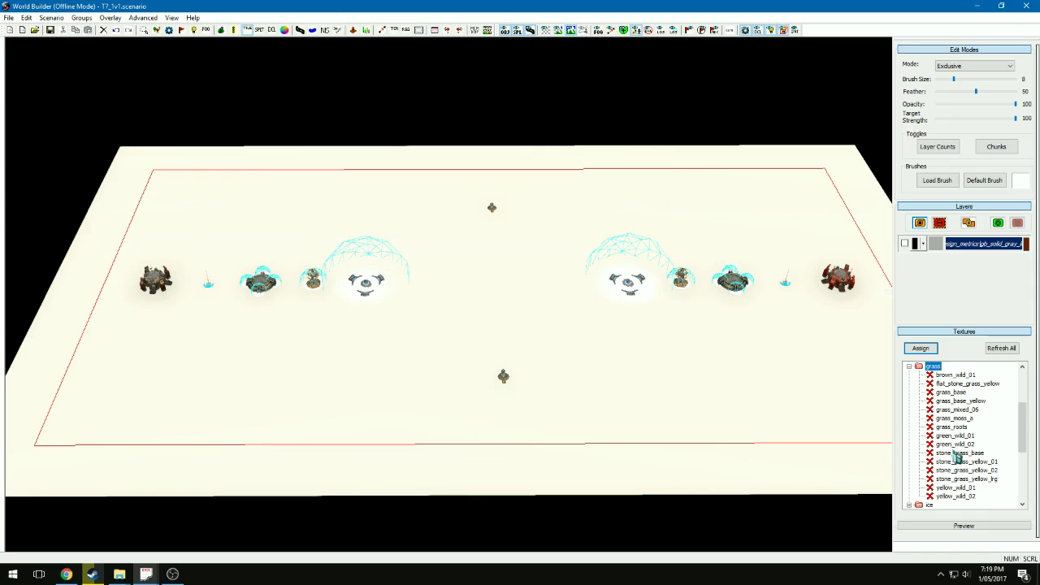
pyautogui.click(961, 410)
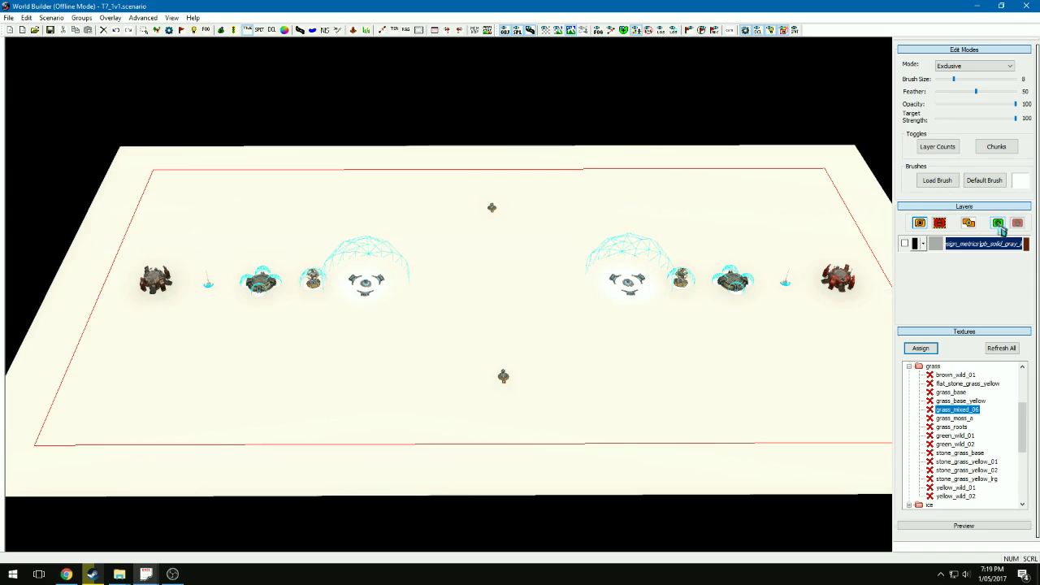
pyautogui.click(999, 224)
pyautogui.click(983, 247)
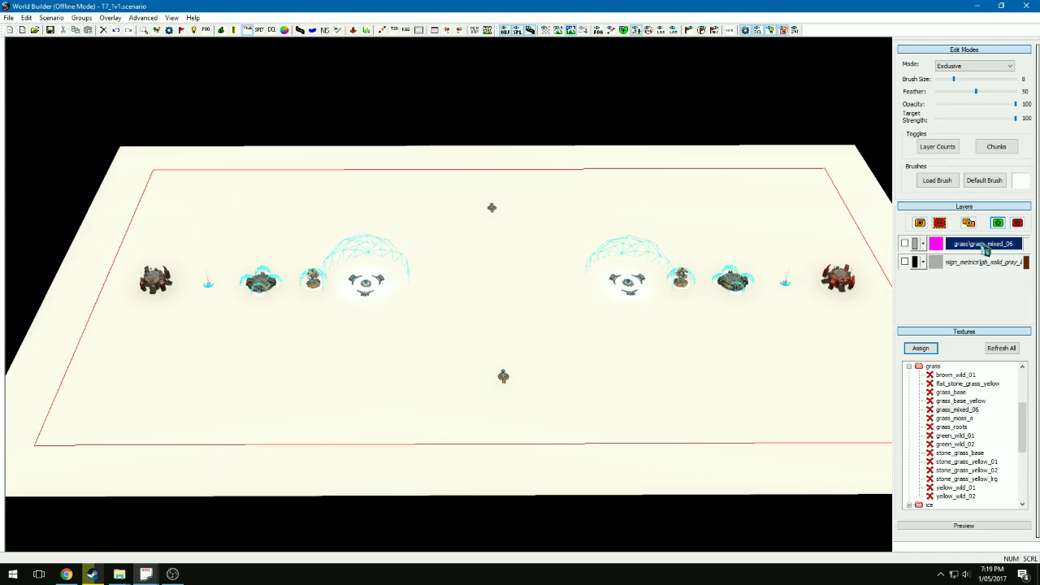
# - Assign the texture and paint grass across the centre with brush size 32, varying feathering
pyautogui.click(934, 351)
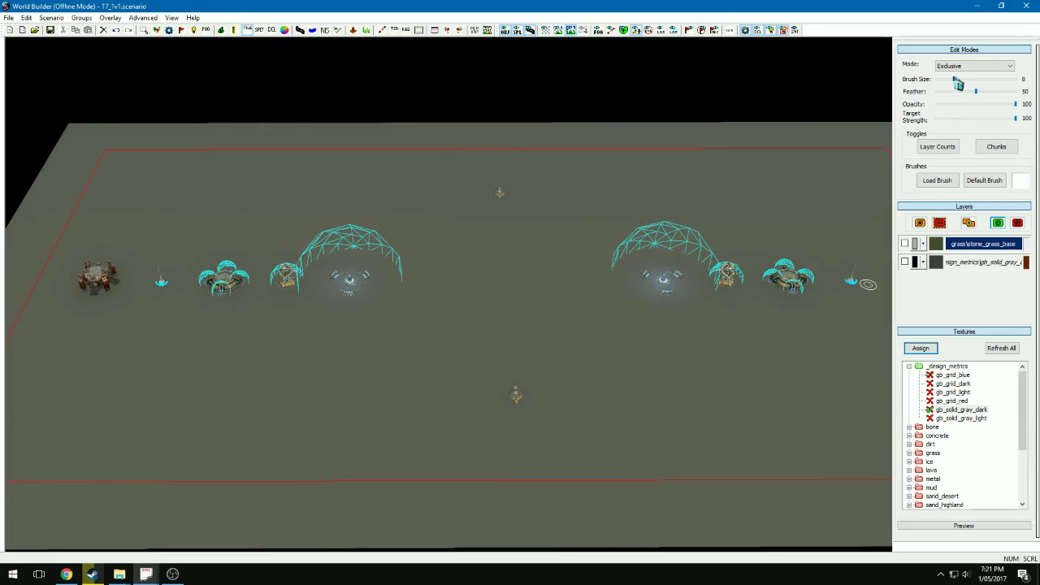
pyautogui.moveTo(959, 84); pyautogui.dragTo(1035, 91)
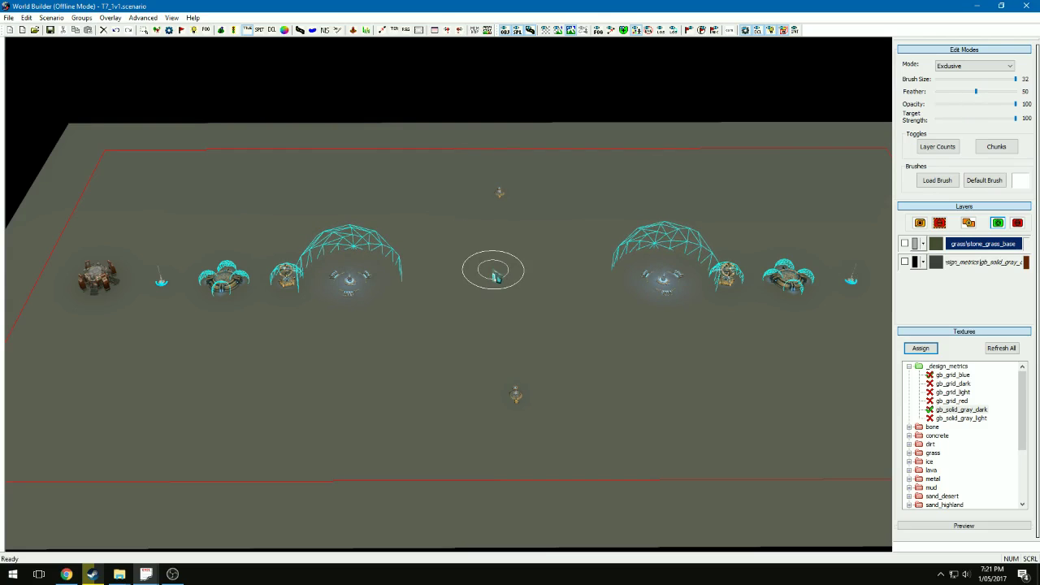
pyautogui.scroll(-3, 496, 276)
pyautogui.moveTo(482, 288)
pyautogui.mouseDown()
pyautogui.moveTo(469, 313)
pyautogui.moveTo(421, 297)
pyautogui.moveTo(508, 283)
pyautogui.moveTo(484, 295)
pyautogui.mouseUp()
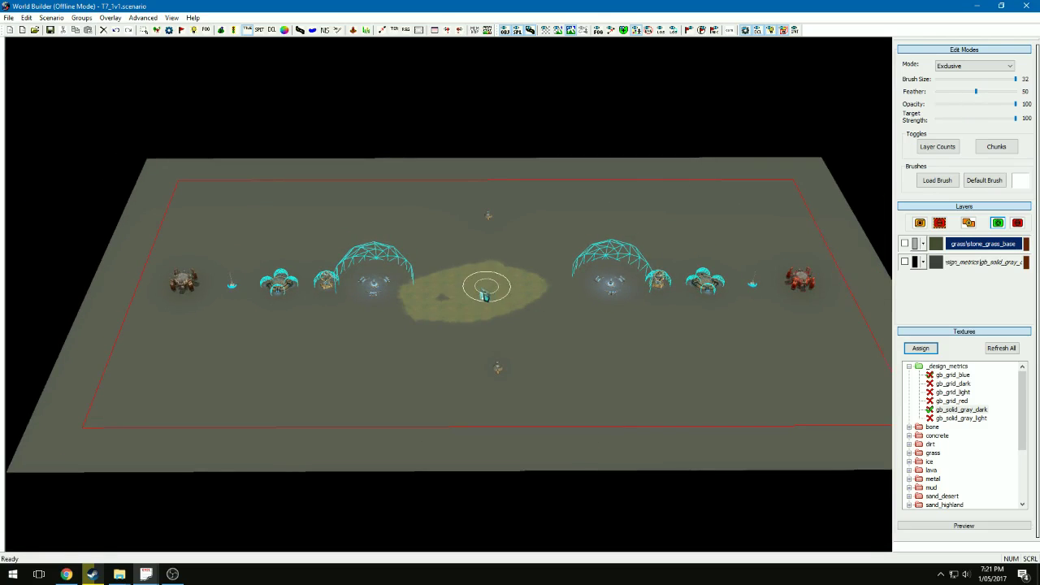
pyautogui.moveTo(976, 91); pyautogui.dragTo(885, 107)
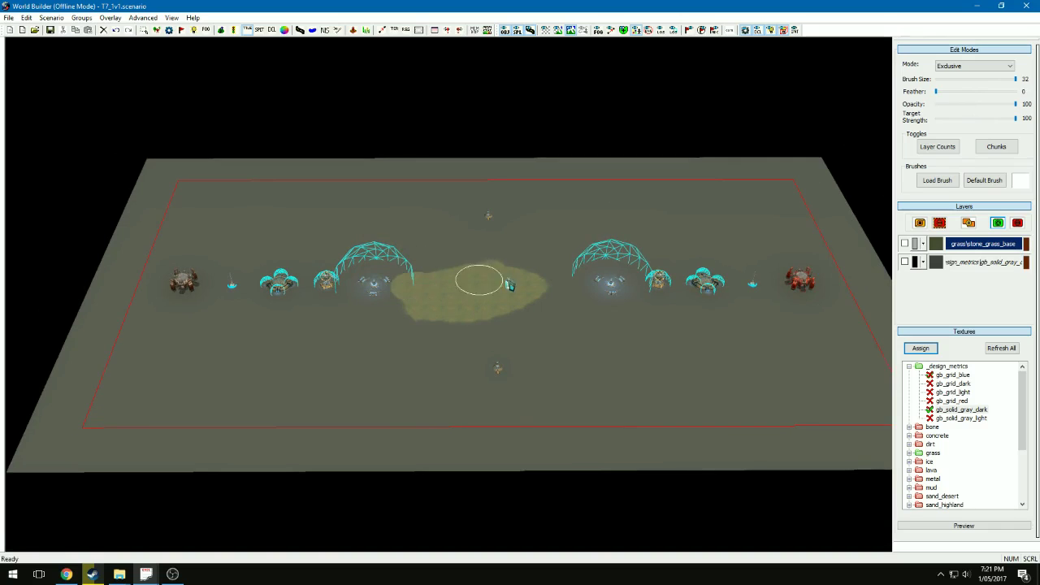
pyautogui.moveTo(508, 283)
pyautogui.mouseDown()
pyautogui.moveTo(423, 269)
pyautogui.moveTo(333, 281)
pyautogui.mouseUp()
pyautogui.moveTo(943, 92); pyautogui.dragTo(1017, 92)
pyautogui.moveTo(569, 250); pyautogui.dragTo(348, 246)
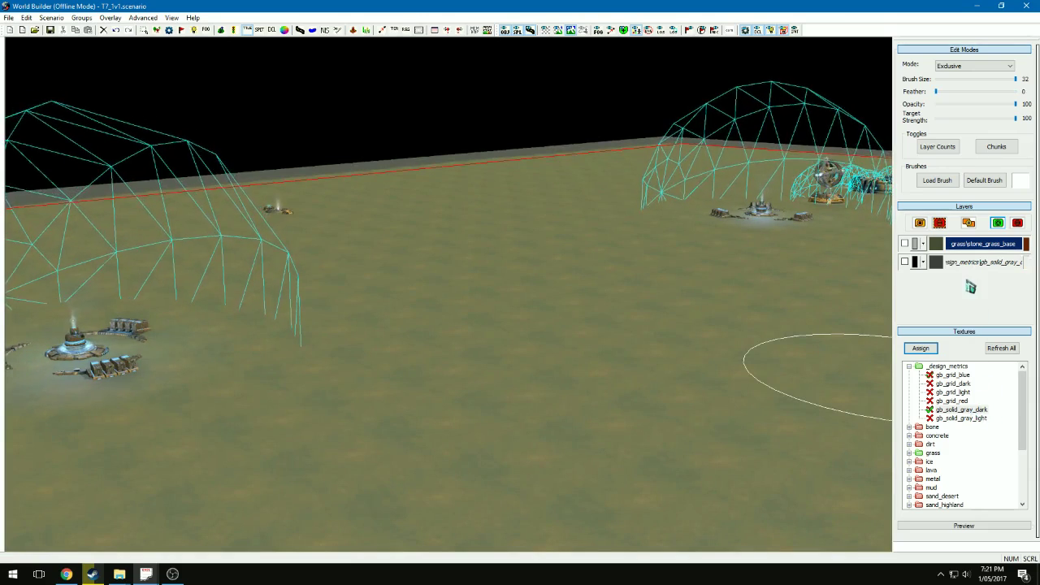
# - Assign grass_base_yellow from the grass folder to the terrain layer
pyautogui.scroll(-2, 949, 449)
pyautogui.scroll(1, 929, 425)
pyautogui.click(911, 427)
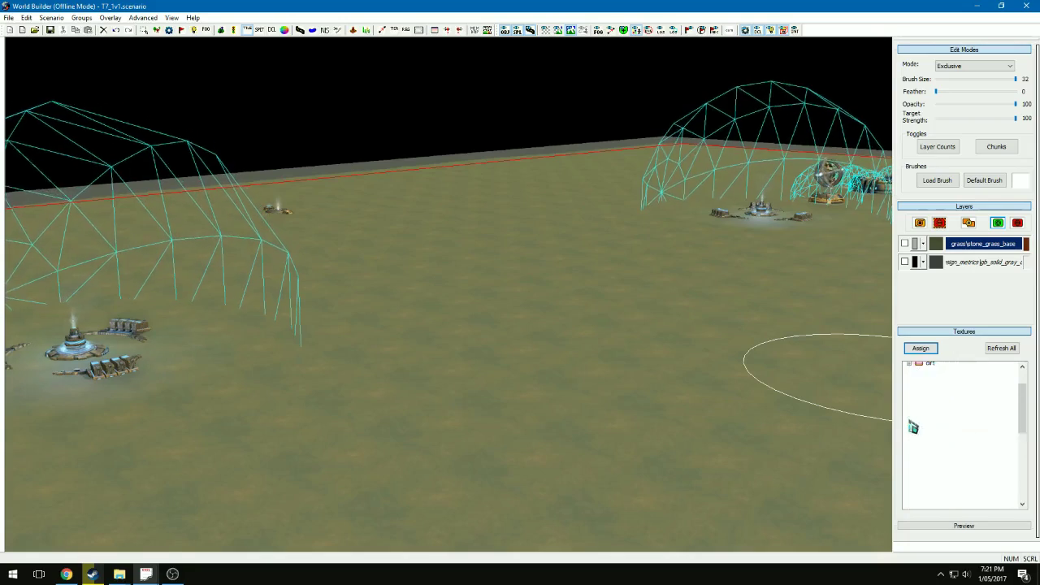
pyautogui.click(923, 351)
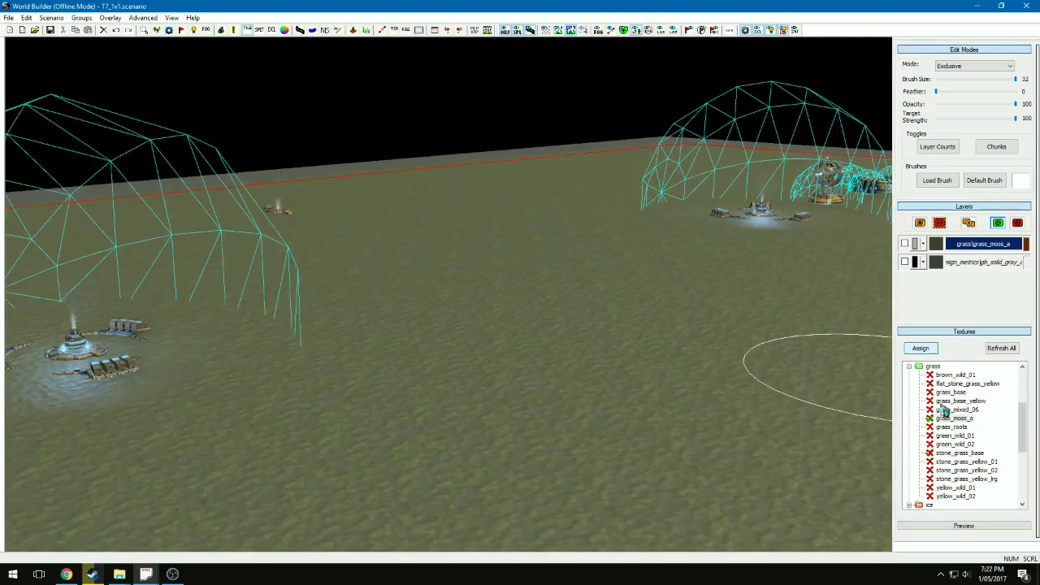
pyautogui.click(960, 401)
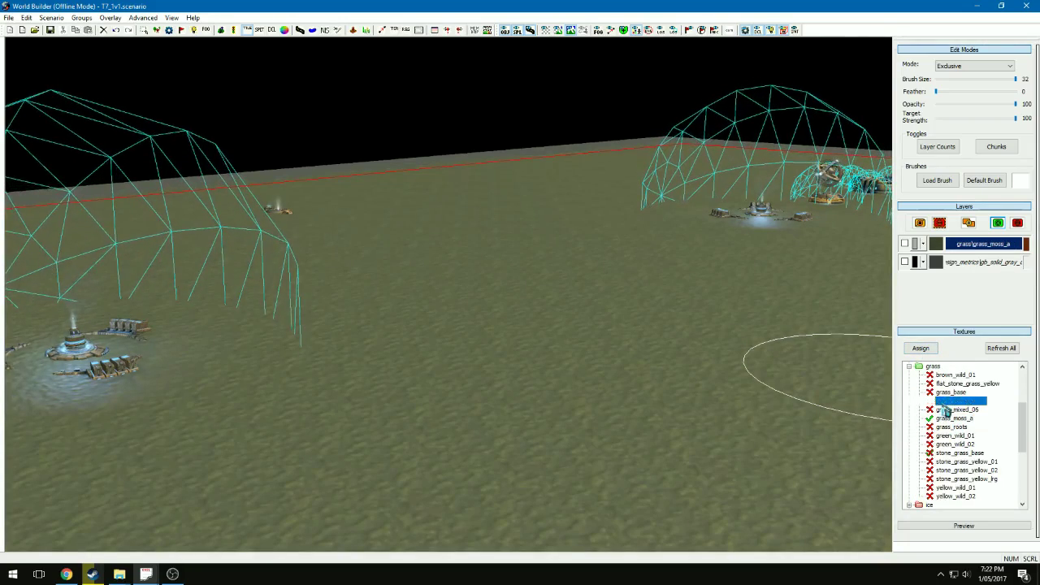
pyautogui.click(921, 348)
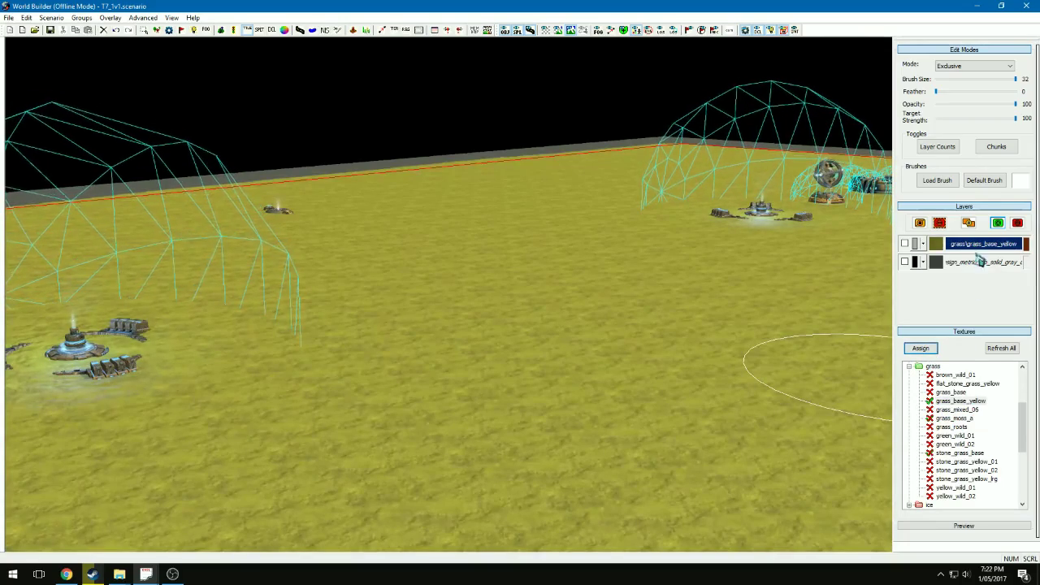
pyautogui.scroll(-4, 919, 447)
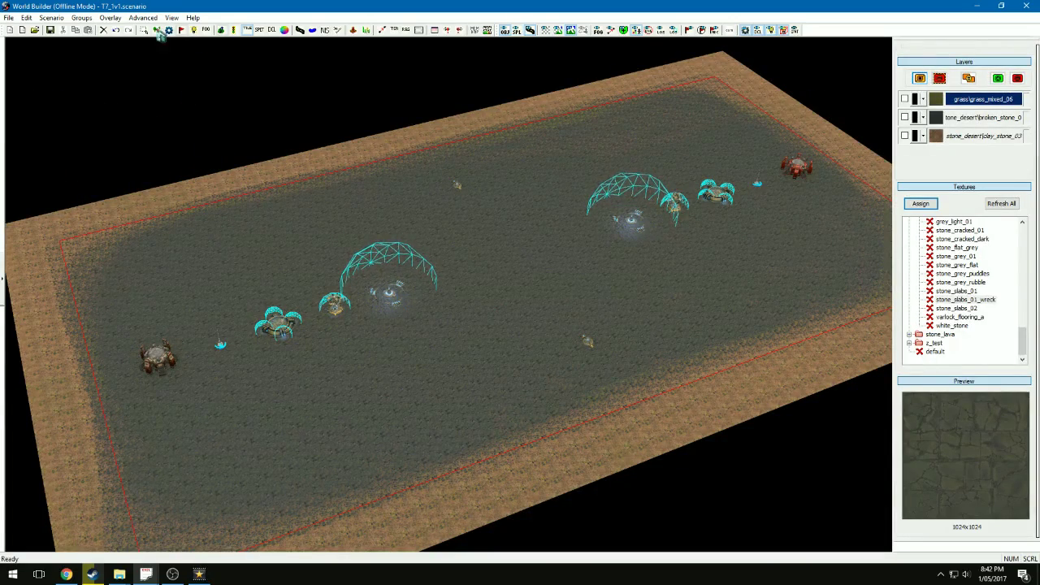
# - In the Heightmap Editor, raise a test mound with the default brush and undo it
pyautogui.click(223, 34)
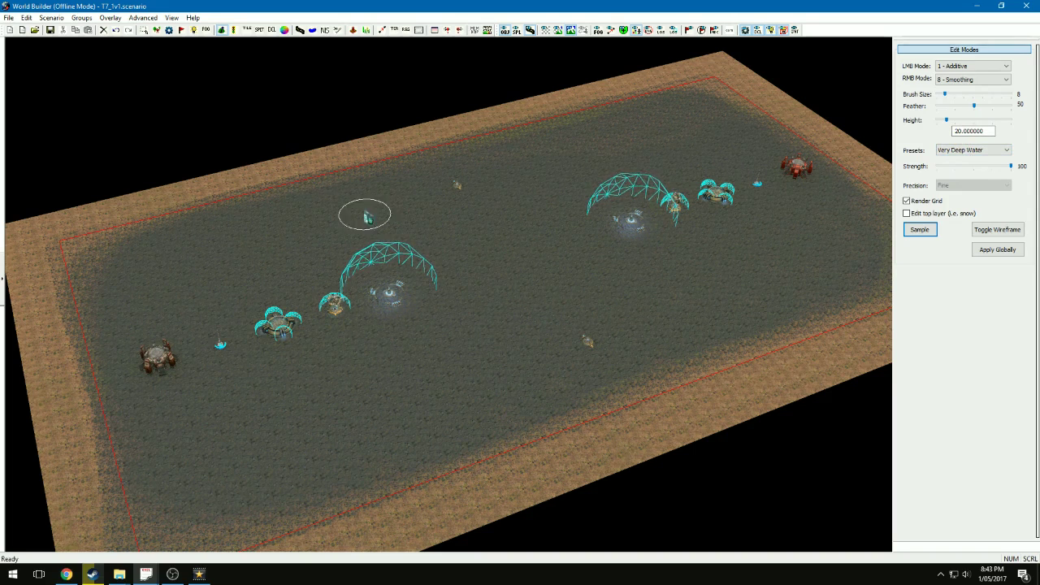
pyautogui.moveTo(305, 211)
pyautogui.mouseDown()
pyautogui.moveTo(270, 227)
pyautogui.moveTo(251, 218)
pyautogui.moveTo(302, 205)
pyautogui.moveTo(242, 224)
pyautogui.moveTo(308, 216)
pyautogui.moveTo(246, 230)
pyautogui.moveTo(284, 225)
pyautogui.mouseUp()
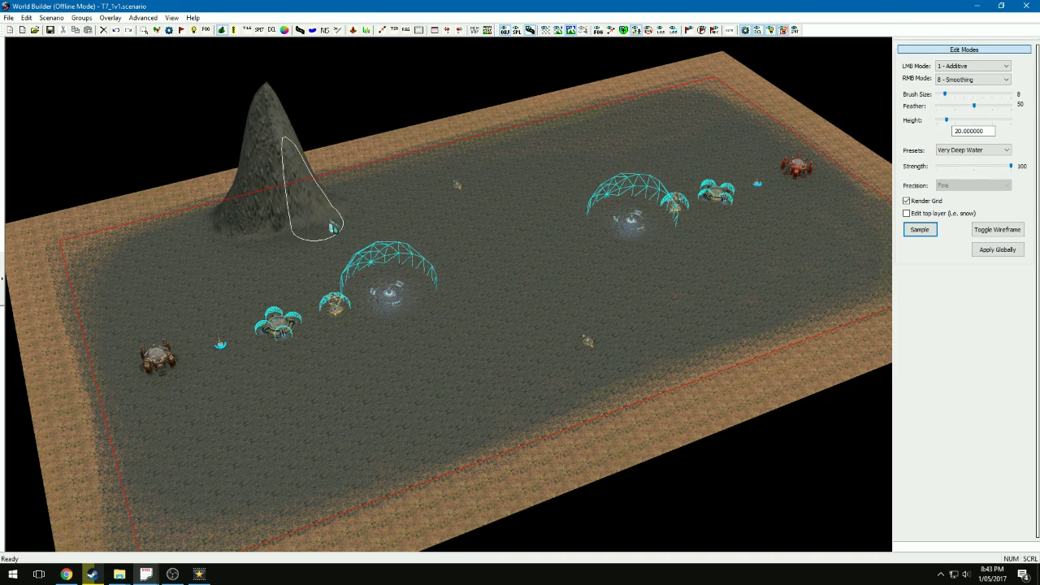
pyautogui.hotkey('ctrl', 'z')
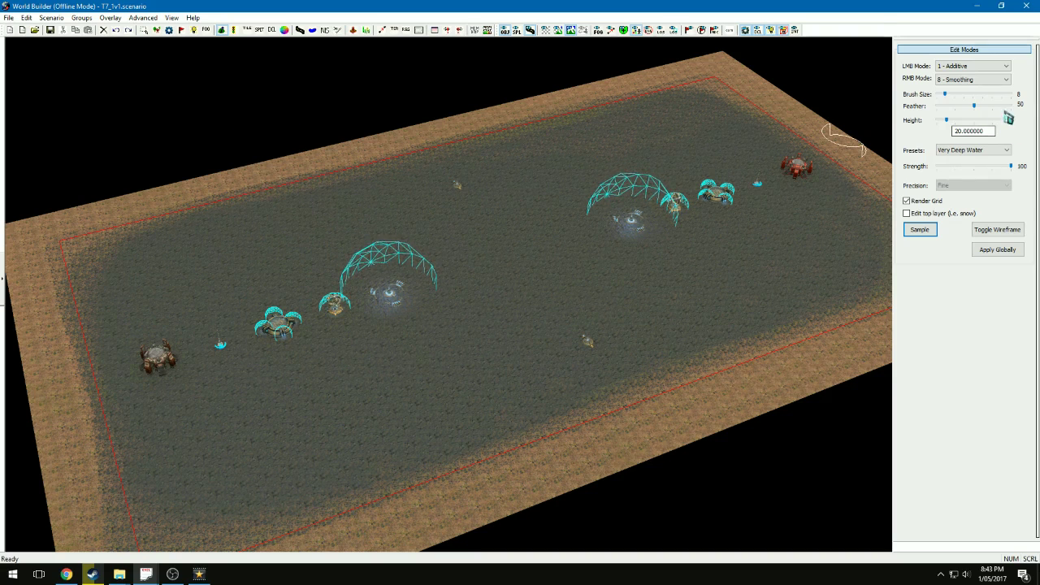
# - Set the brush to 3 - Set Value at height 30, undo trial strokes, and view from the top
pyautogui.click(983, 67)
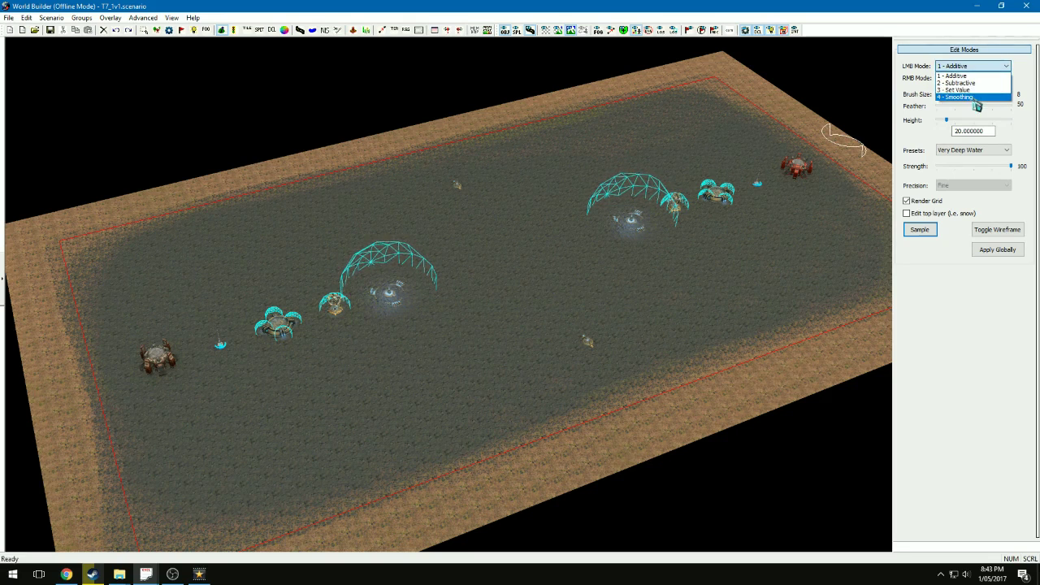
pyautogui.click(979, 100)
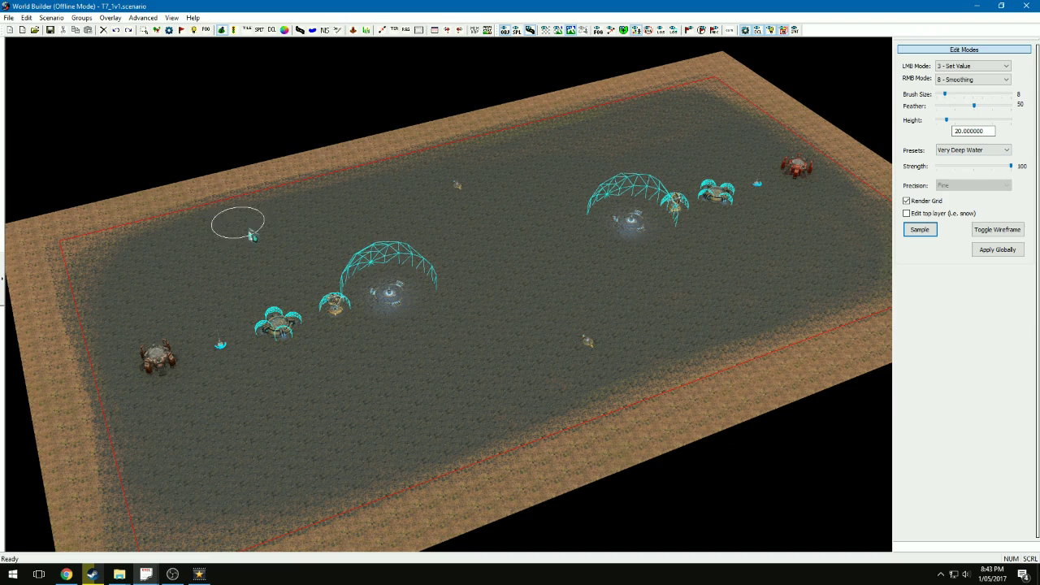
pyautogui.moveTo(268, 241)
pyautogui.mouseDown()
pyautogui.moveTo(279, 218)
pyautogui.moveTo(223, 238)
pyautogui.moveTo(313, 214)
pyautogui.moveTo(199, 253)
pyautogui.moveTo(297, 221)
pyautogui.moveTo(220, 238)
pyautogui.moveTo(329, 231)
pyautogui.mouseUp()
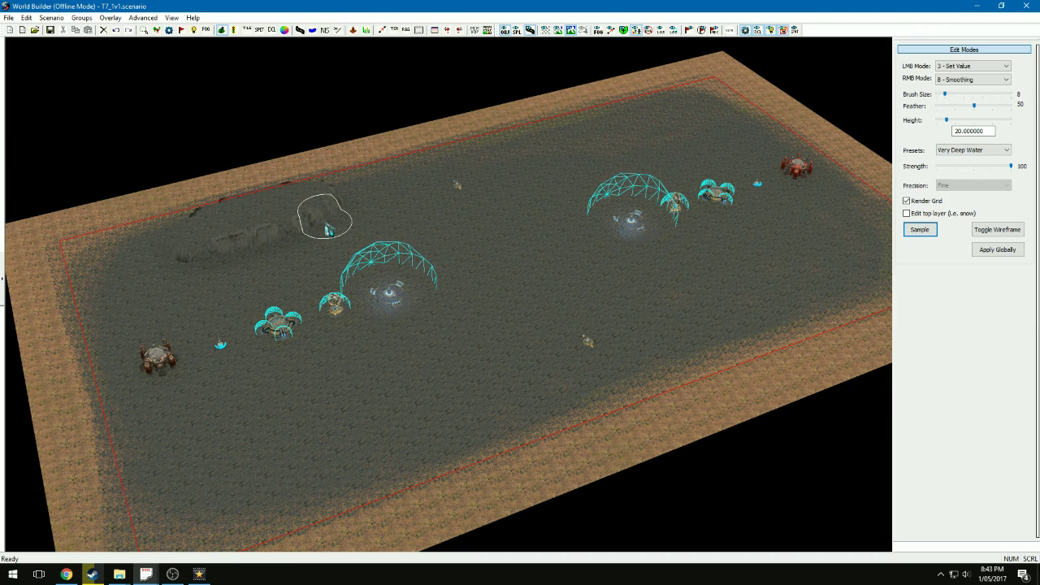
pyautogui.hotkey('ctrl', 'z')
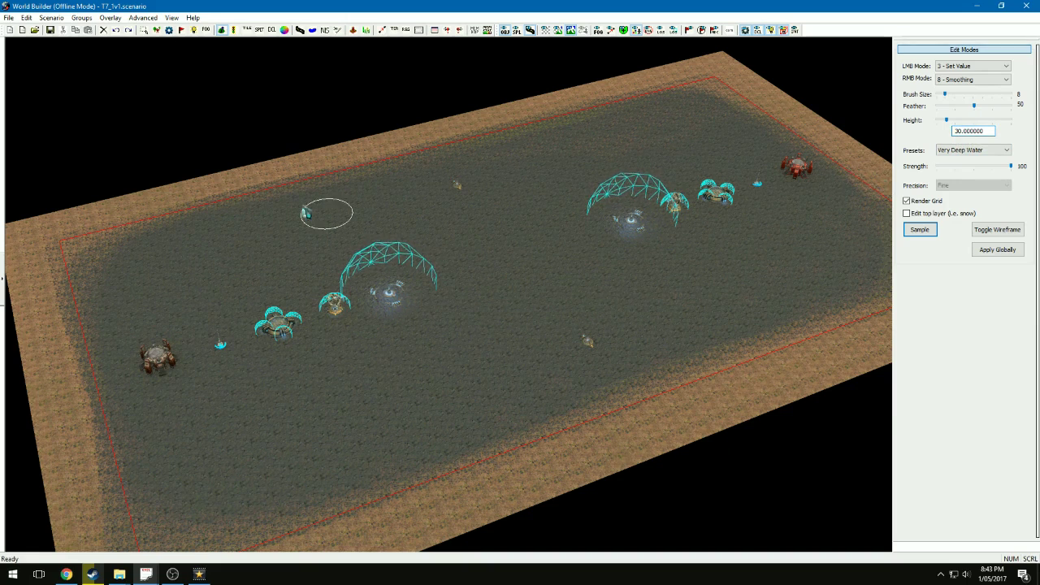
pyautogui.moveTo(306, 213)
pyautogui.mouseDown()
pyautogui.moveTo(180, 217)
pyautogui.moveTo(148, 237)
pyautogui.moveTo(302, 228)
pyautogui.mouseUp()
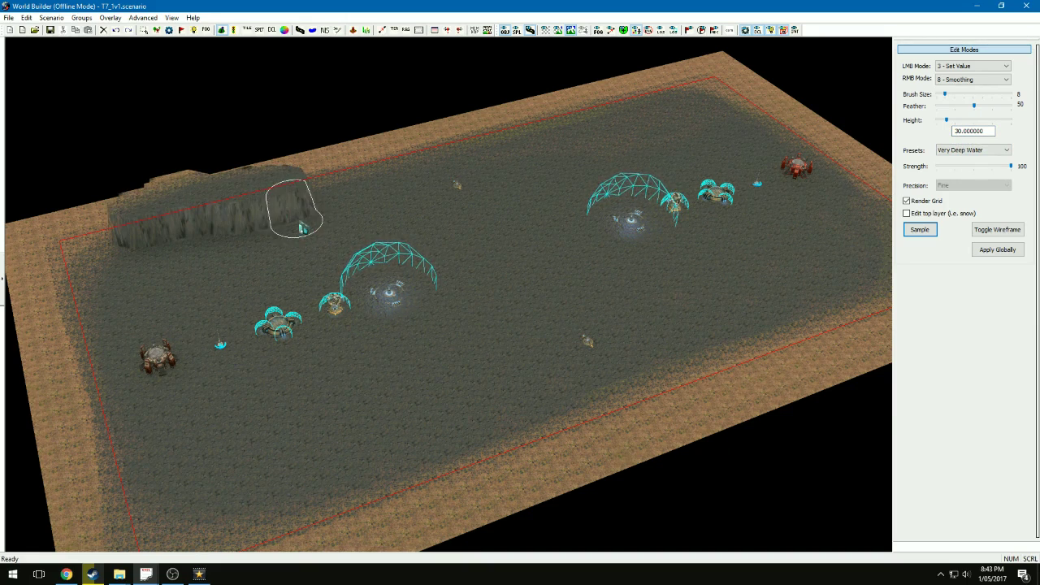
pyautogui.hotkey('ctrl', 'z')
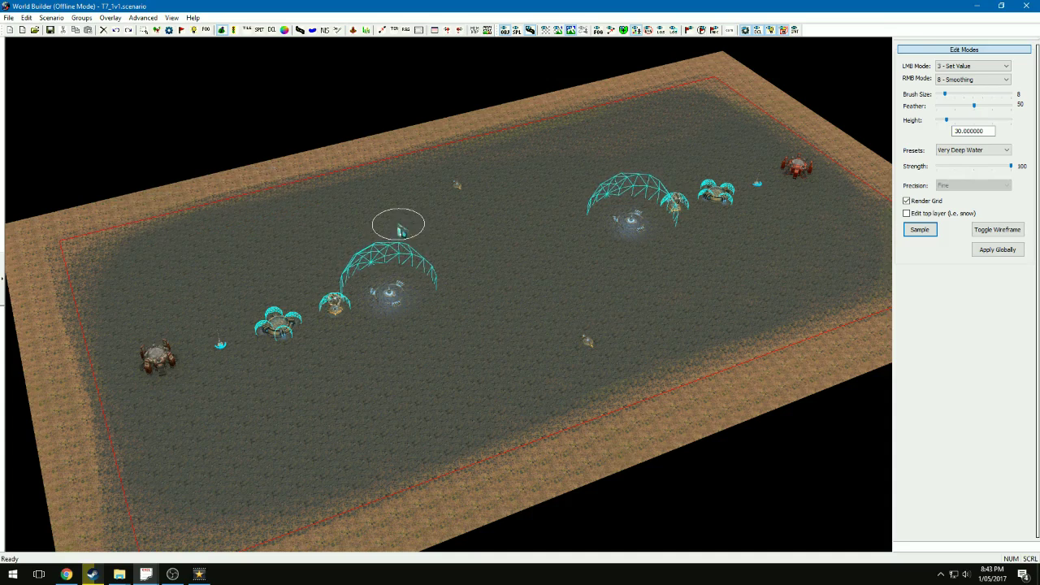
pyautogui.press('Home')
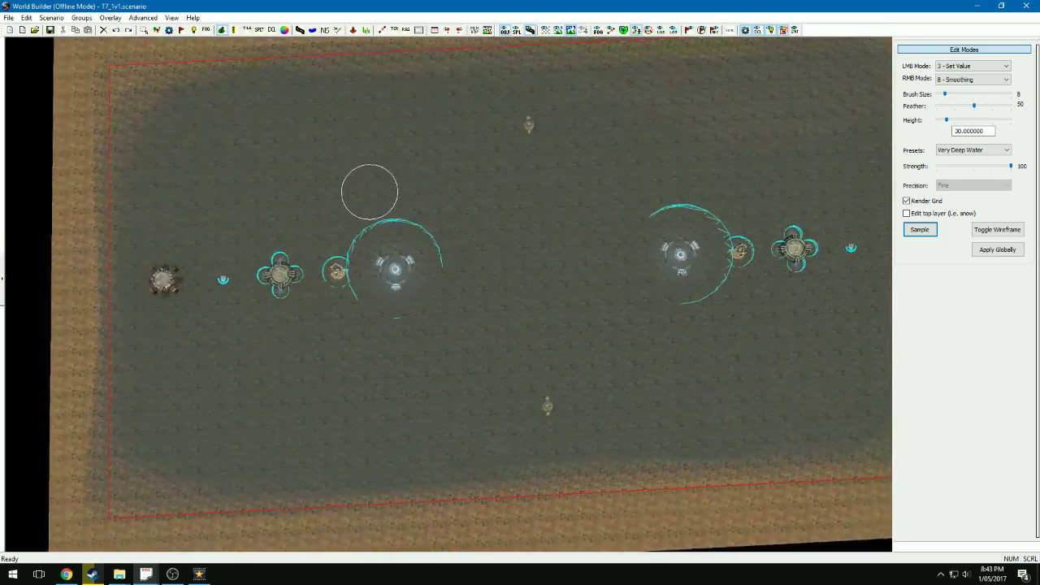
# - Set the brush to size 64, feather 100, height 18 and test plateaus near the resource point, undoing them
pyautogui.scroll(-3, 388, 192)
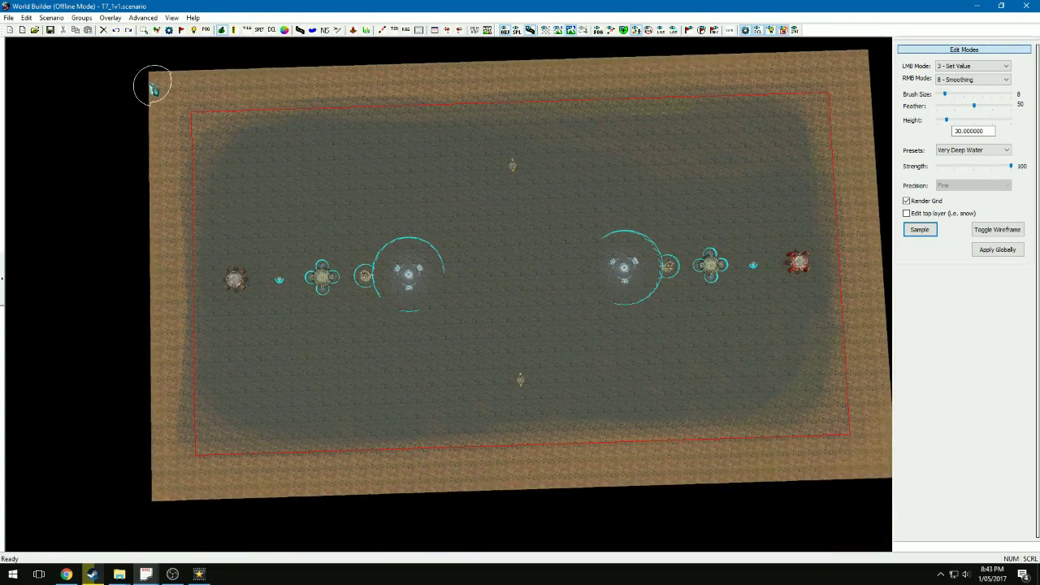
pyautogui.moveTo(155, 91); pyautogui.dragTo(188, 83)
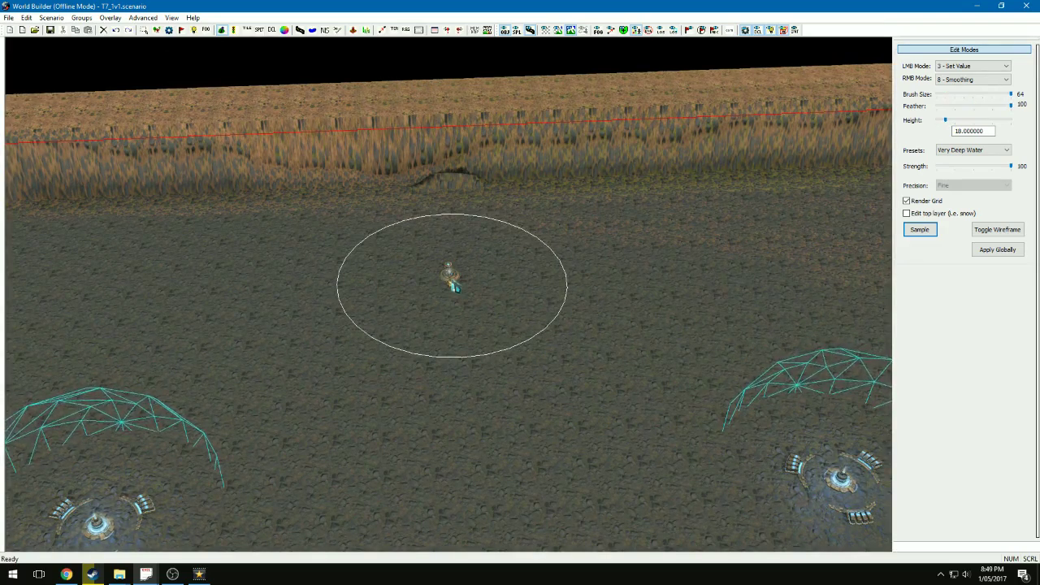
pyautogui.moveTo(453, 286)
pyautogui.mouseDown()
pyautogui.moveTo(446, 235)
pyautogui.moveTo(395, 237)
pyautogui.moveTo(495, 232)
pyautogui.moveTo(495, 263)
pyautogui.moveTo(456, 302)
pyautogui.moveTo(453, 290)
pyautogui.mouseUp()
pyautogui.hotkey('ctrl', 'z')
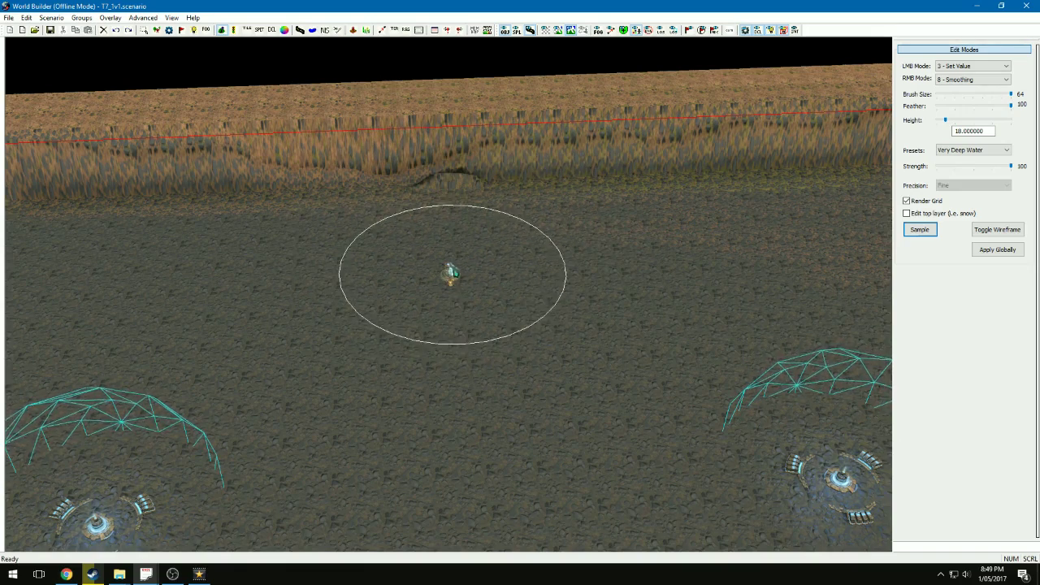
pyautogui.click(454, 290)
pyautogui.hotkey('ctrl', 'z')
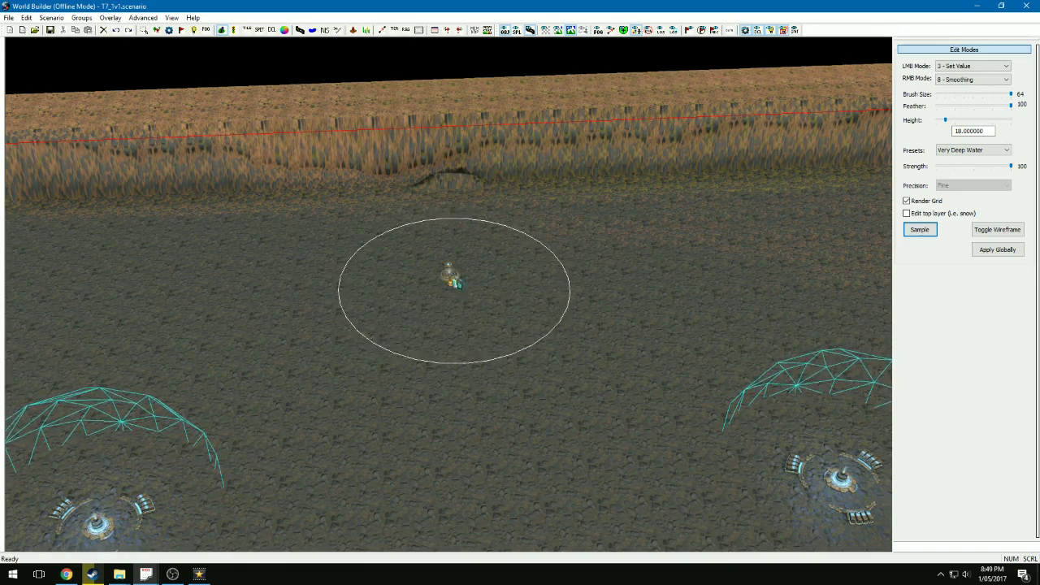
# - Raise the height-18 circular plateau left of the resource point and extend it toward the right
pyautogui.click(453, 280)
pyautogui.hotkey('ctrl', 'z')
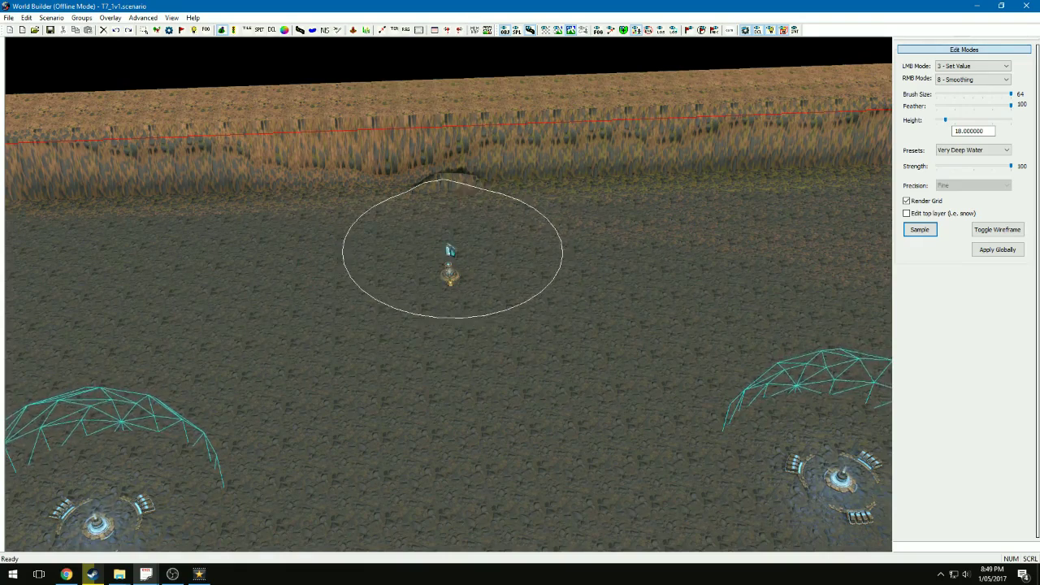
pyautogui.click(323, 239)
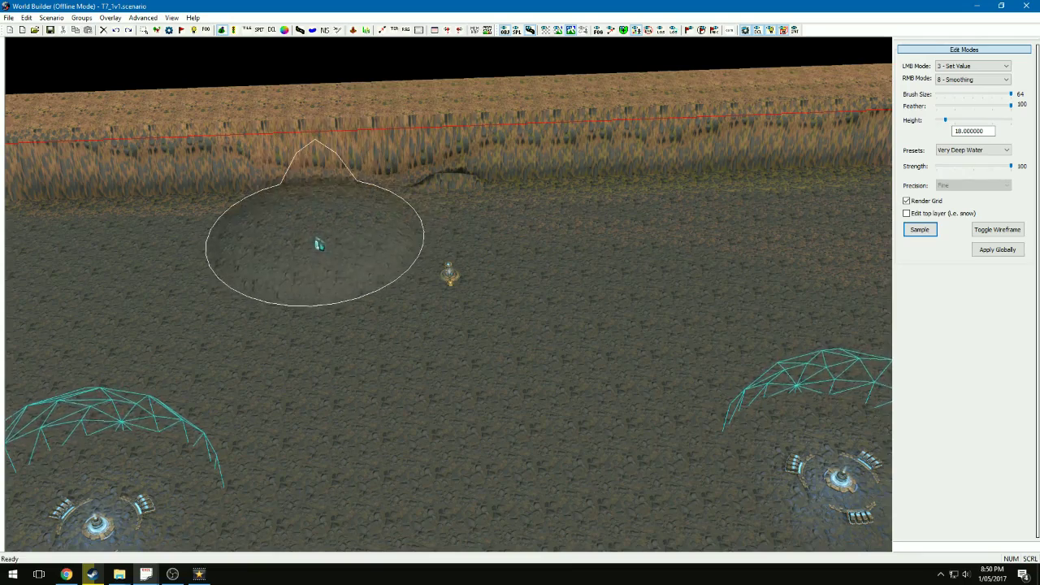
pyautogui.moveTo(367, 236)
pyautogui.mouseDown()
pyautogui.moveTo(549, 229)
pyautogui.moveTo(514, 257)
pyautogui.moveTo(442, 279)
pyautogui.moveTo(347, 252)
pyautogui.moveTo(376, 297)
pyautogui.moveTo(450, 299)
pyautogui.moveTo(526, 281)
pyautogui.moveTo(538, 252)
pyautogui.moveTo(448, 357)
pyautogui.mouseUp()
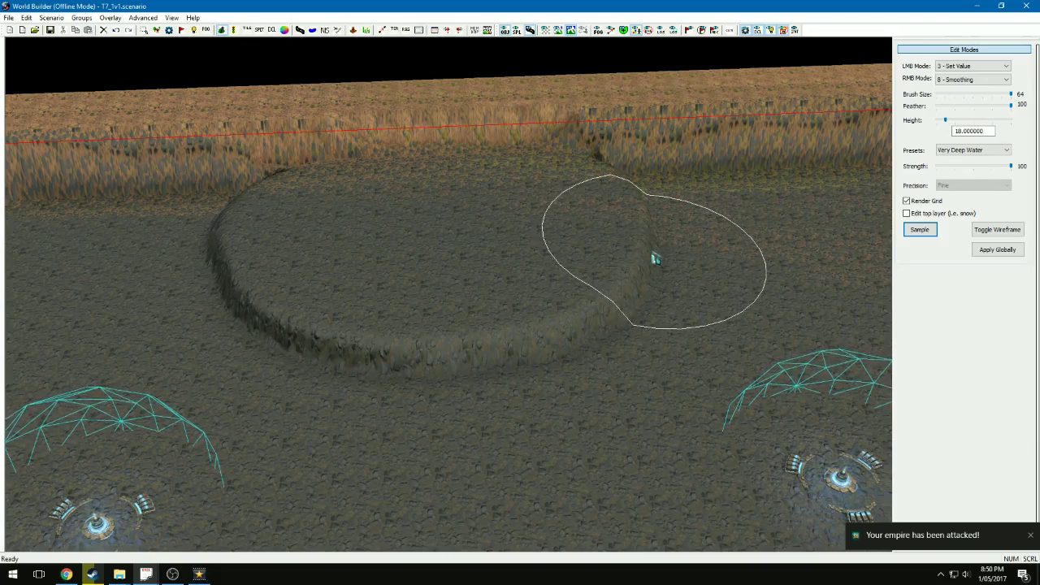
# - Flatten the trial plateau, then select the central resource point and lift it with Snap to height enabled
pyautogui.hotkey('ctrl', 'z')
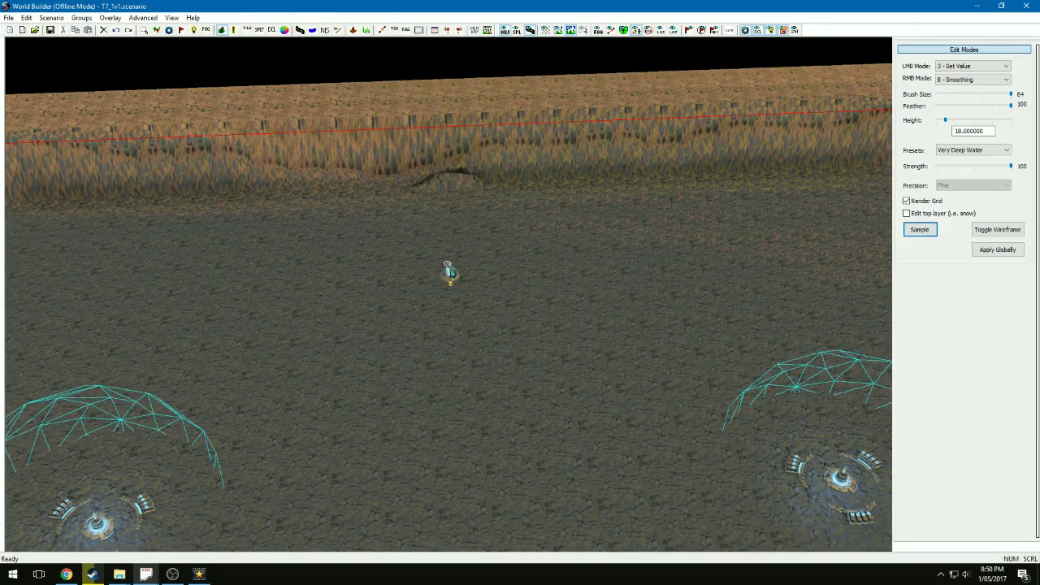
pyautogui.scroll(5, 446, 303)
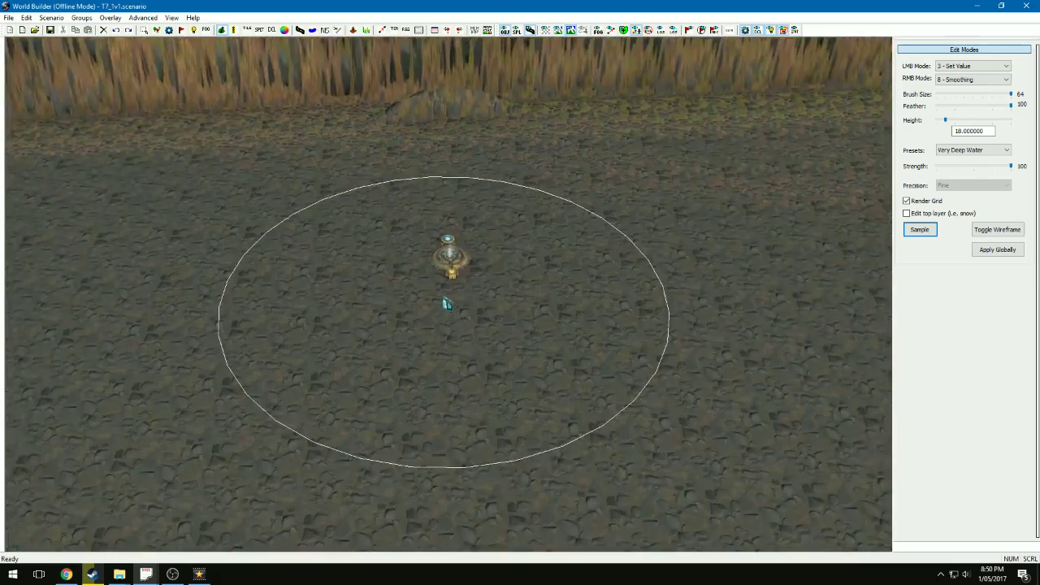
pyautogui.click(157, 30)
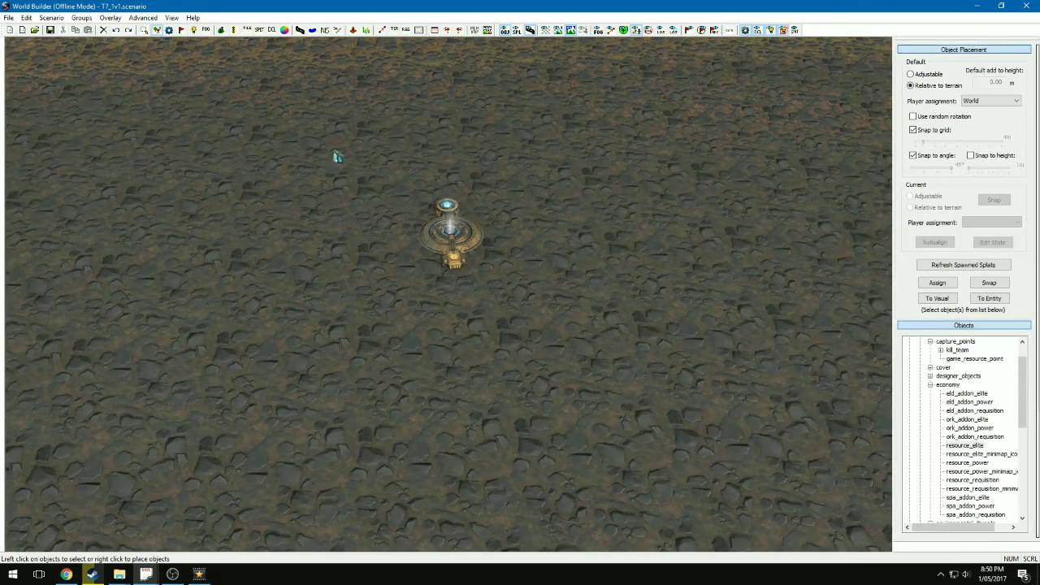
pyautogui.moveTo(363, 153); pyautogui.dragTo(552, 328)
pyautogui.scroll(-5, 934, 406)
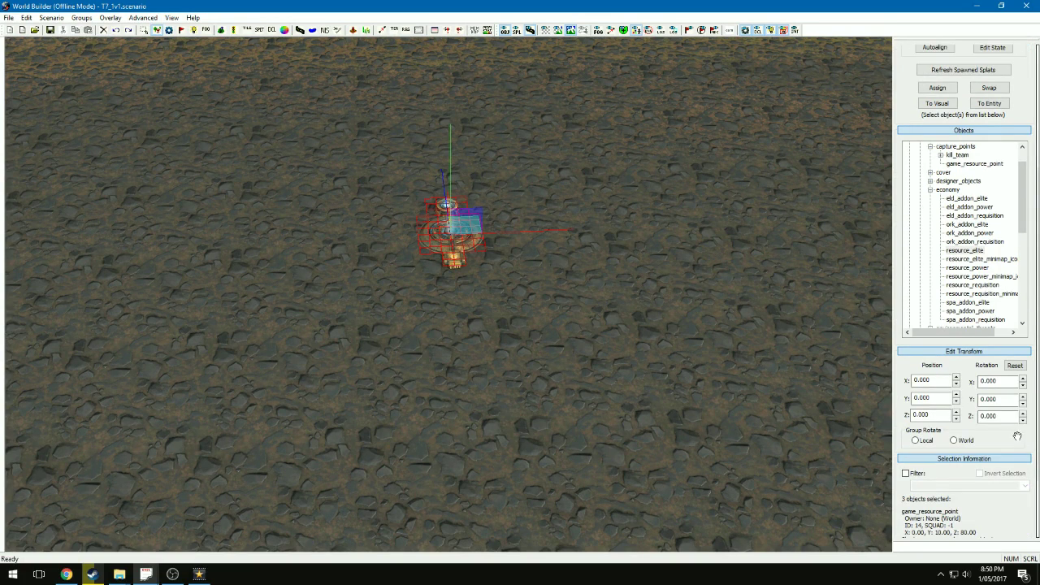
pyautogui.scroll(1, 1003, 366)
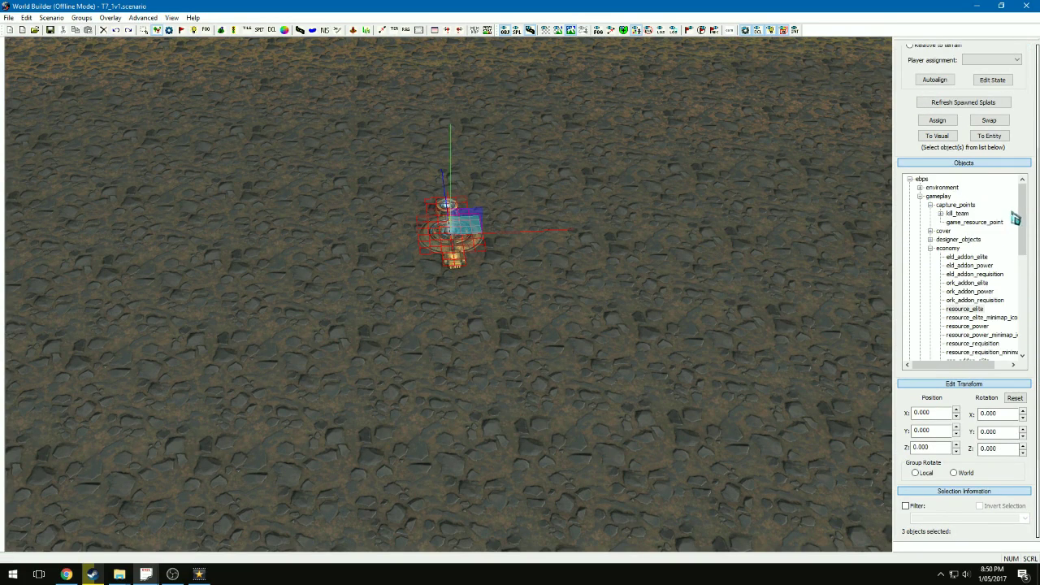
pyautogui.scroll(5, 976, 160)
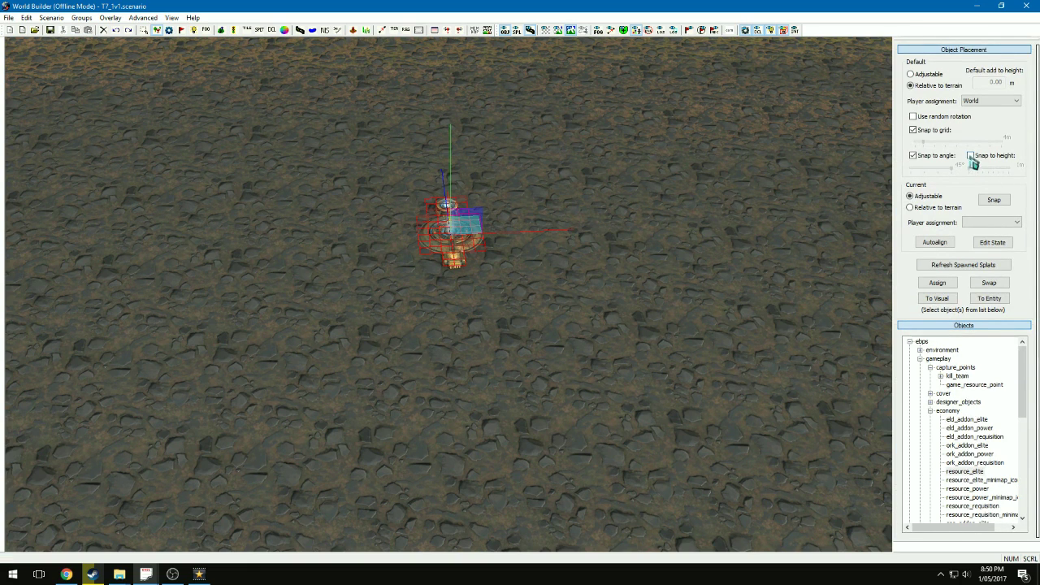
pyautogui.click(971, 156)
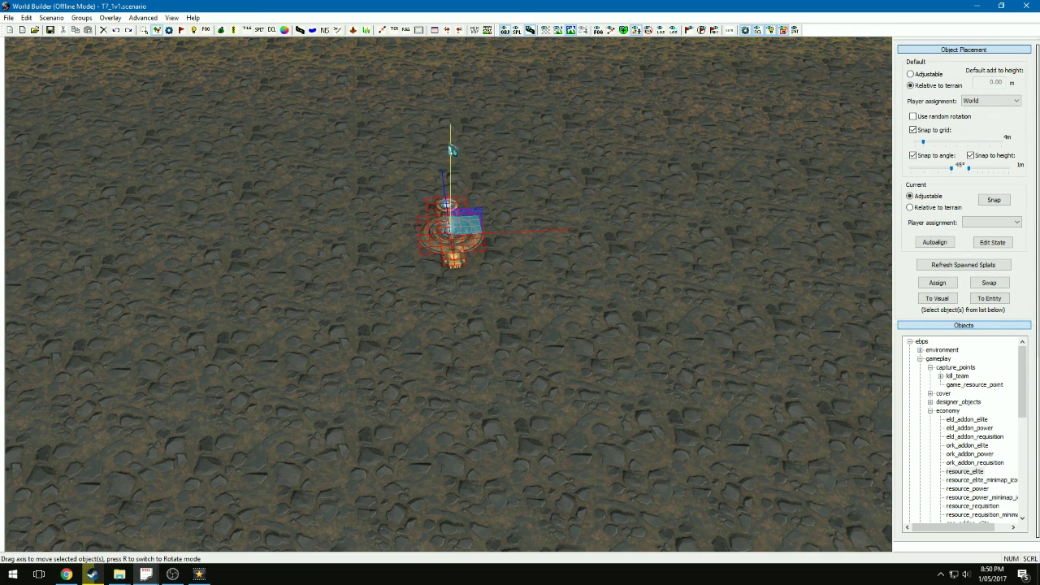
pyautogui.moveTo(453, 151); pyautogui.dragTo(476, 51)
pyautogui.scroll(-1, 515, 116)
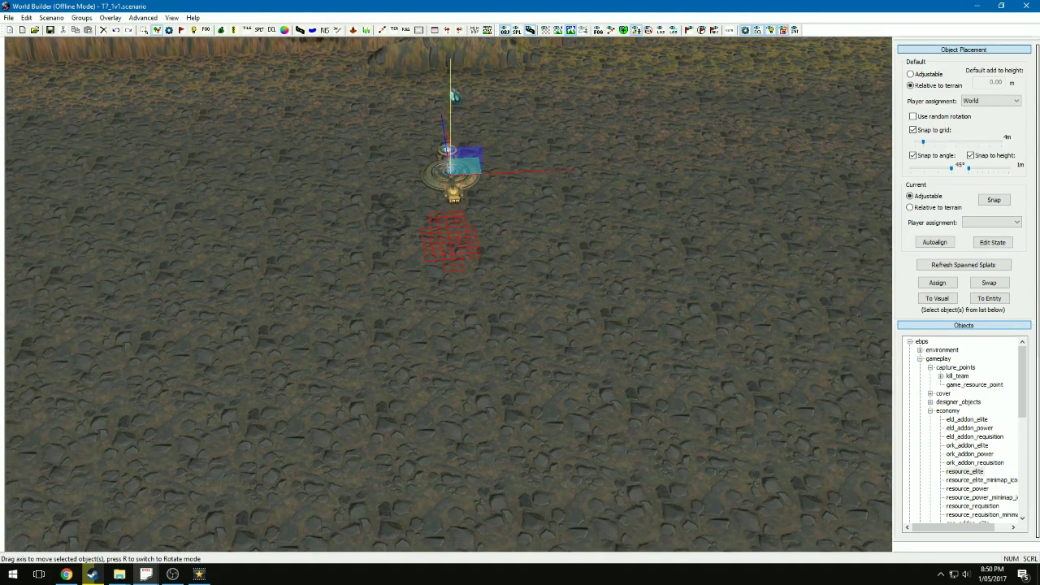
pyautogui.moveTo(454, 95); pyautogui.dragTo(459, 70)
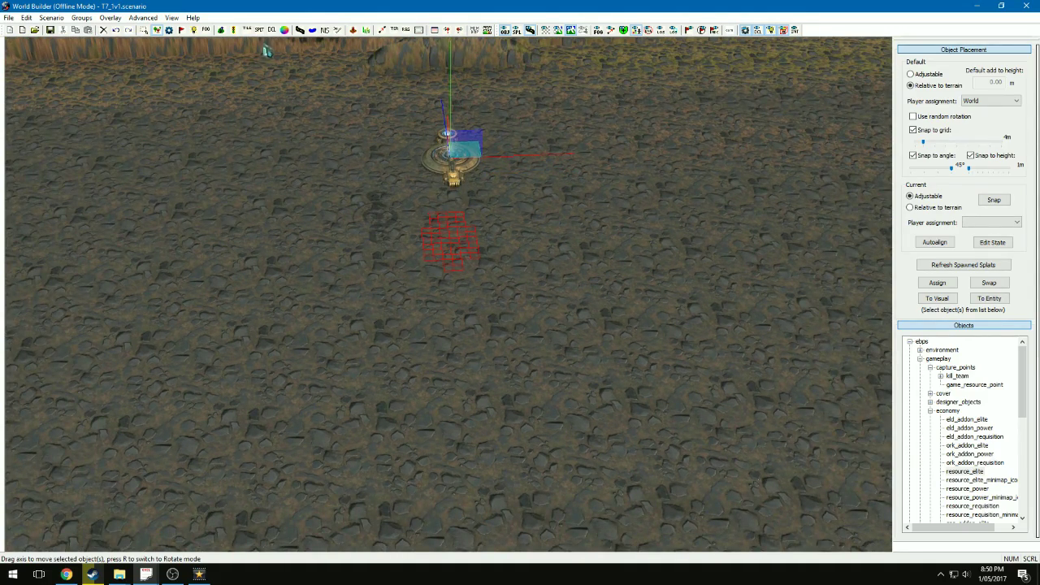
# - Raise a plateau beneath the lifted resource point, then lower the resource point back onto it
pyautogui.click(221, 30)
pyautogui.click(436, 190)
pyautogui.scroll(3, 464, 190)
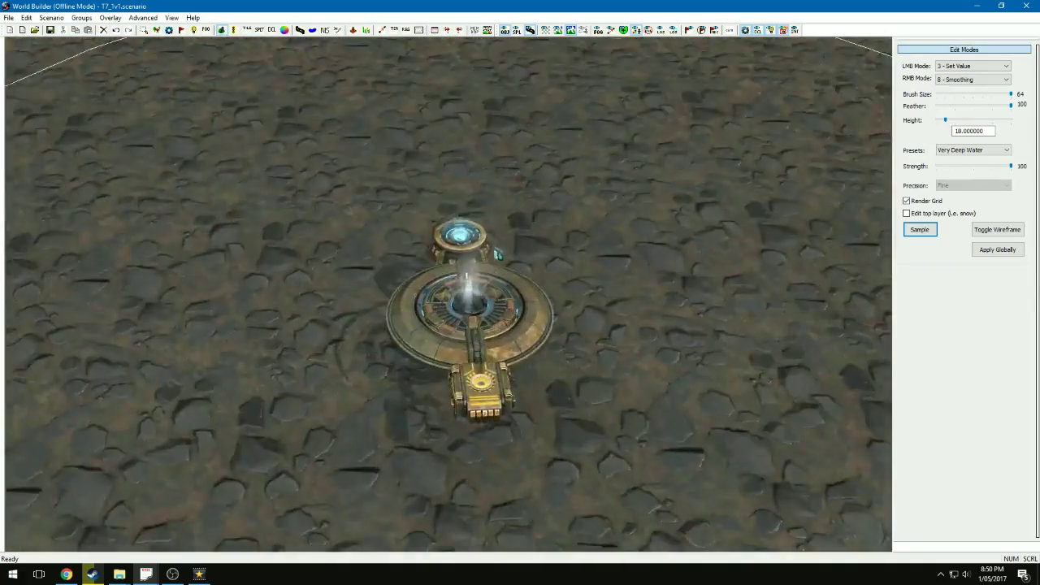
pyautogui.scroll(3, 497, 254)
pyautogui.click(156, 30)
pyautogui.moveTo(345, 122); pyautogui.dragTo(601, 223)
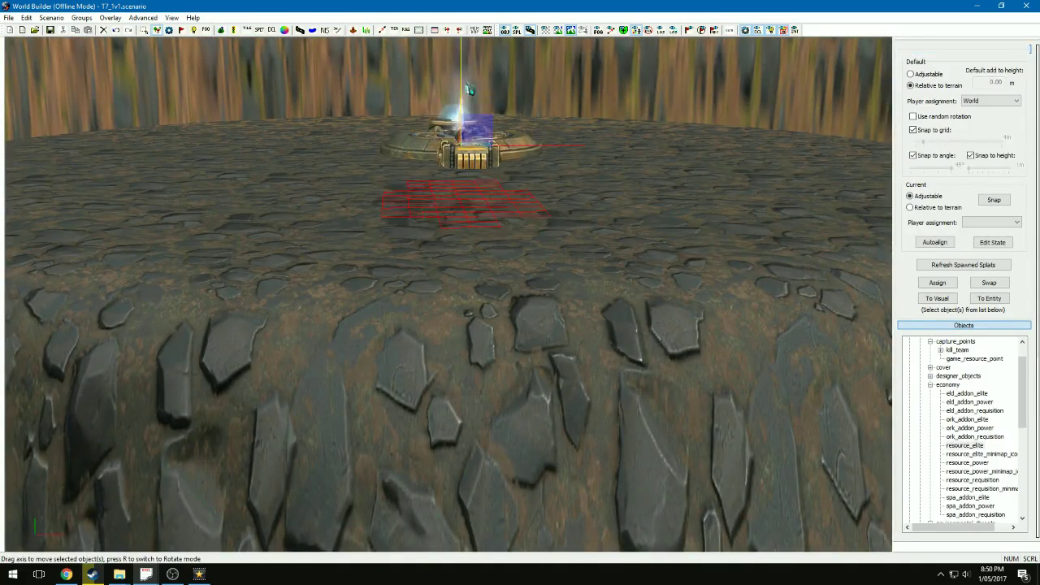
pyautogui.moveTo(469, 90); pyautogui.dragTo(470, 146)
pyautogui.click(584, 159)
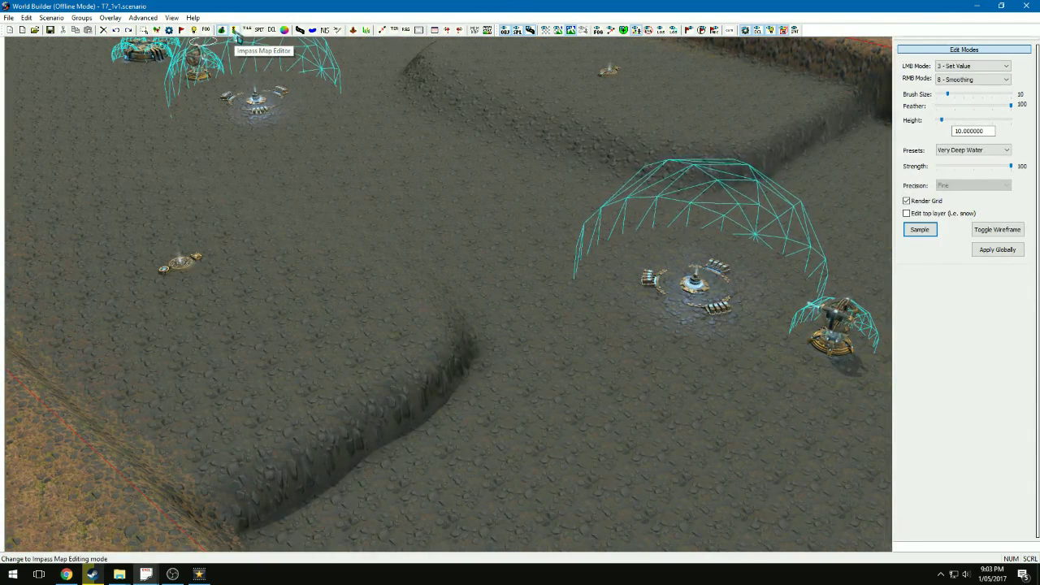
# - Open the Impass Map Editor showing infantry, vehicle and drop pod impassability
pyautogui.click(235, 33)
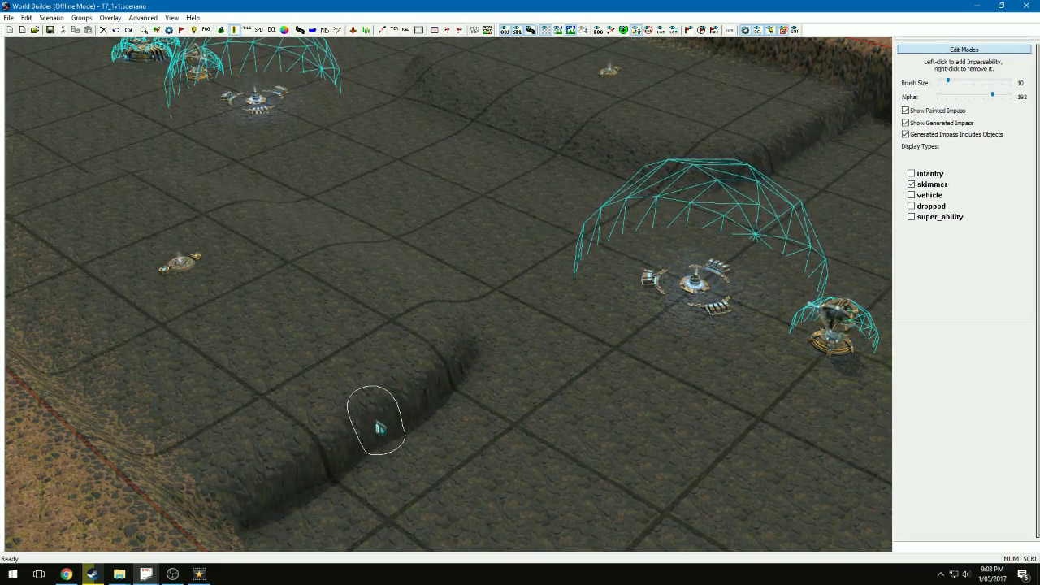
pyautogui.scroll(2, 604, 261)
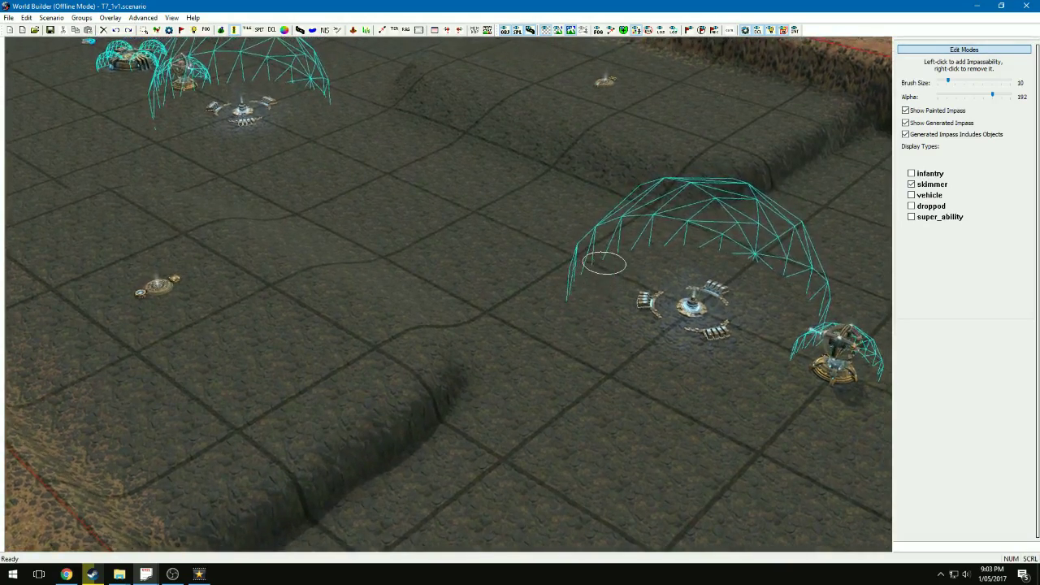
pyautogui.click(923, 174)
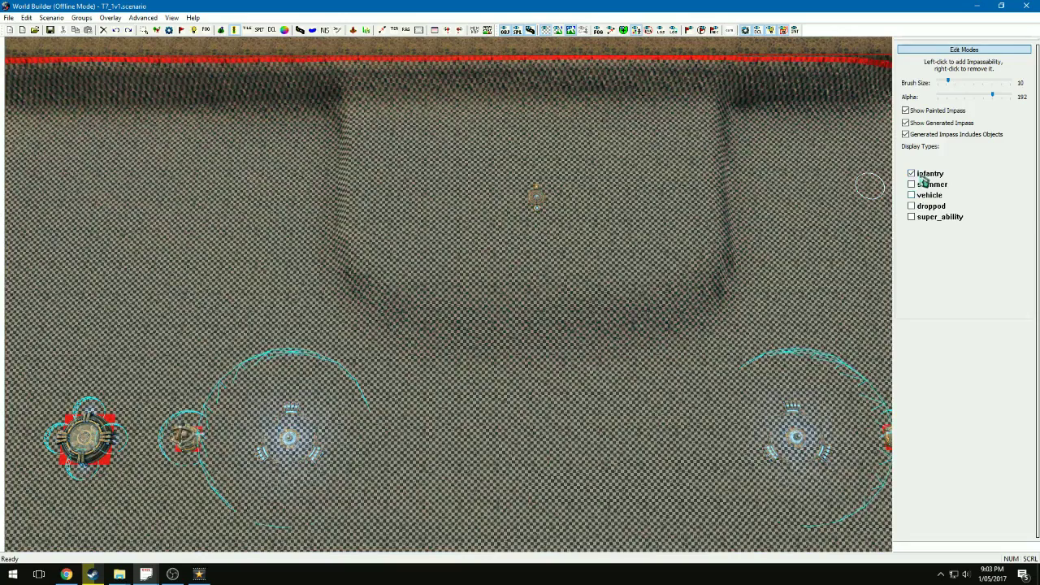
pyautogui.click(912, 196)
pyautogui.click(912, 207)
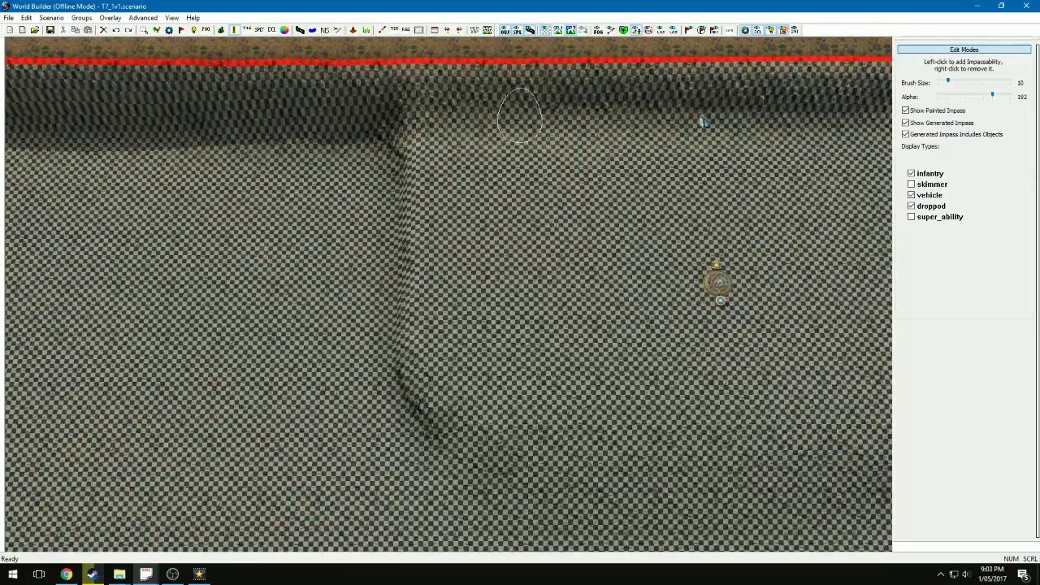
# - With a size-6 brush, paint impassability down the cliff ridge and along the cliff edges
pyautogui.moveTo(947, 83); pyautogui.dragTo(943, 82)
pyautogui.moveTo(408, 126)
pyautogui.mouseDown()
pyautogui.moveTo(403, 339)
pyautogui.moveTo(431, 421)
pyautogui.mouseUp()
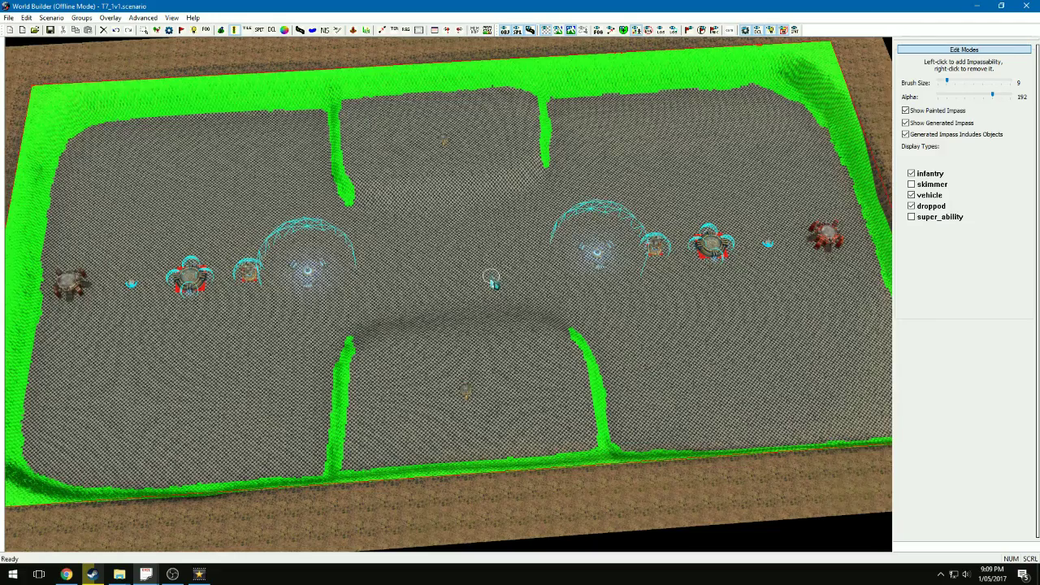
pyautogui.moveTo(442, 317)
pyautogui.mouseDown(button='middle')
pyautogui.moveTo(473, 290)
pyautogui.moveTo(404, 285)
pyautogui.mouseUp(button='middle')
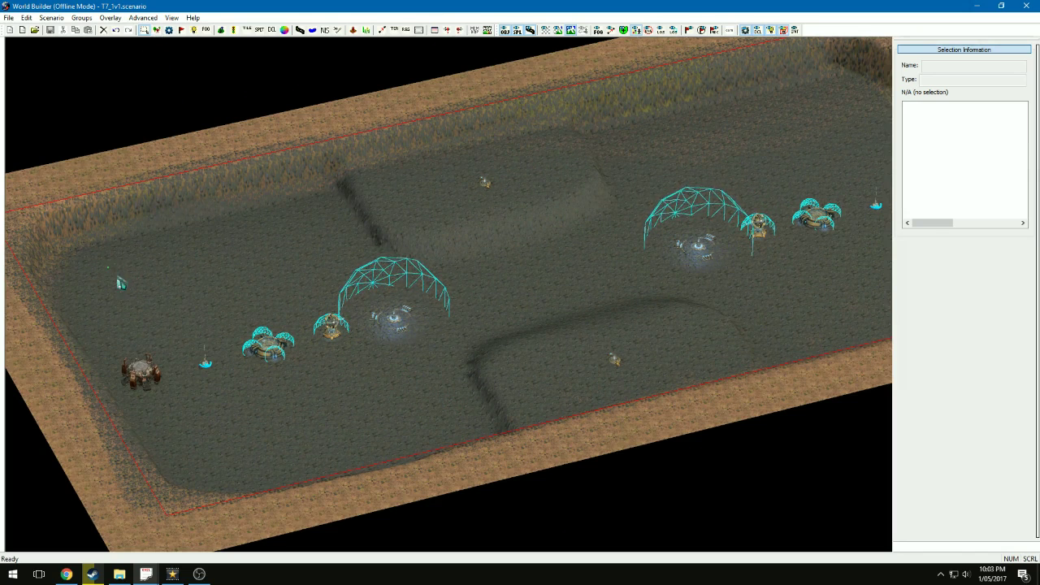
pyautogui.moveTo(108, 265); pyautogui.dragTo(446, 423)
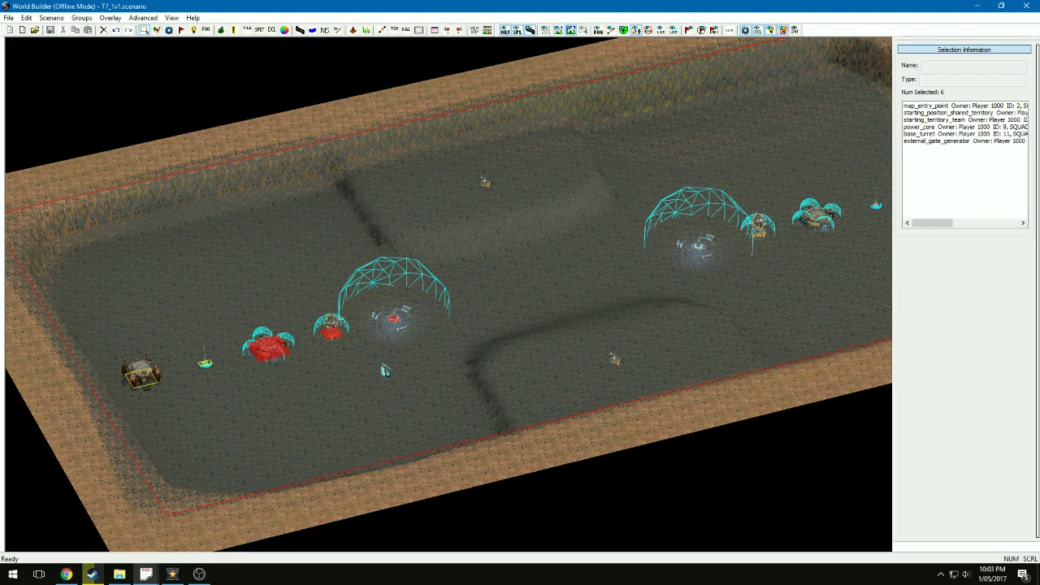
pyautogui.moveTo(482, 245); pyautogui.dragTo(104, 447)
pyautogui.moveTo(932, 224)
pyautogui.mouseDown()
pyautogui.moveTo(949, 234)
pyautogui.moveTo(928, 235)
pyautogui.mouseUp()
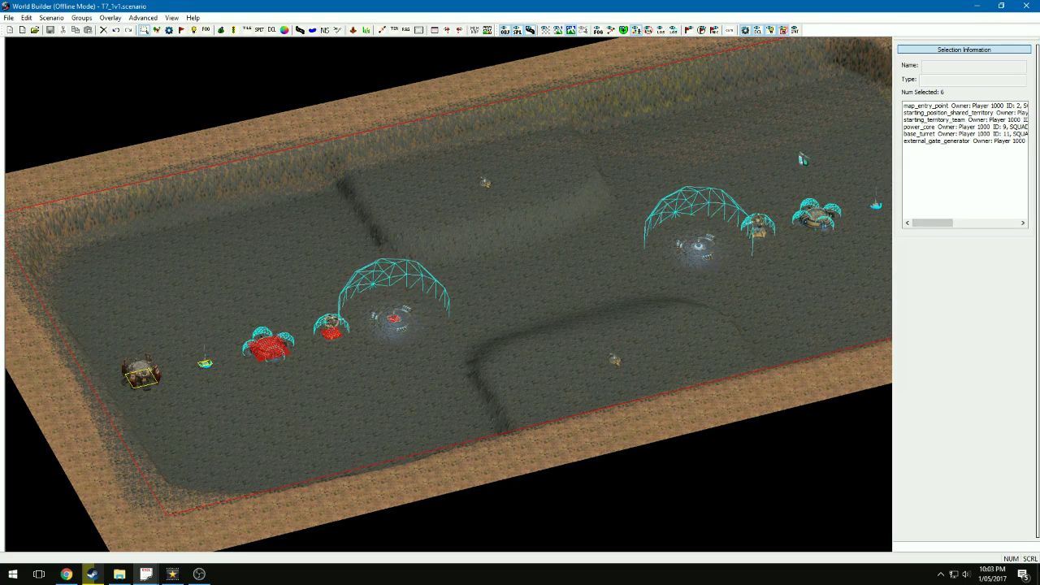
pyautogui.press('Escape')
pyautogui.press('Right')
pyautogui.press('Right')
pyautogui.press('Right')
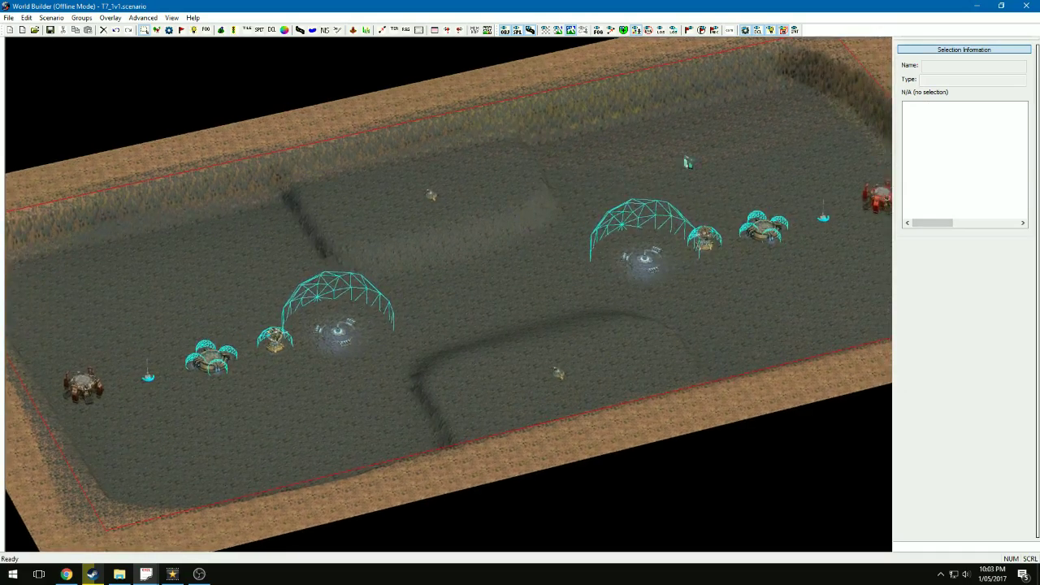
pyautogui.moveTo(548, 163); pyautogui.dragTo(863, 319)
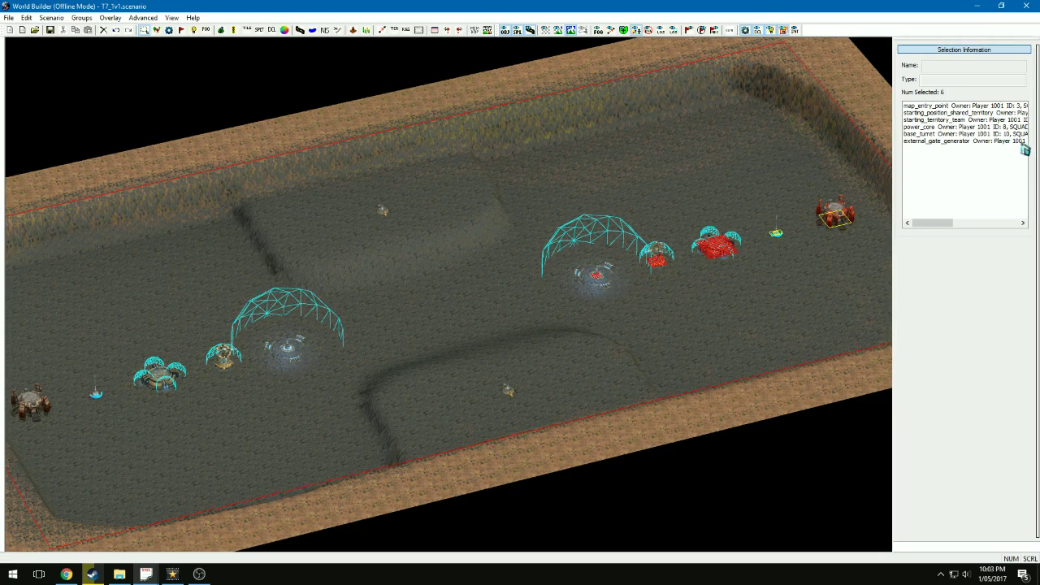
pyautogui.moveTo(929, 225)
pyautogui.mouseDown()
pyautogui.moveTo(938, 227)
pyautogui.moveTo(930, 233)
pyautogui.mouseUp()
pyautogui.moveTo(358, 202); pyautogui.dragTo(413, 227)
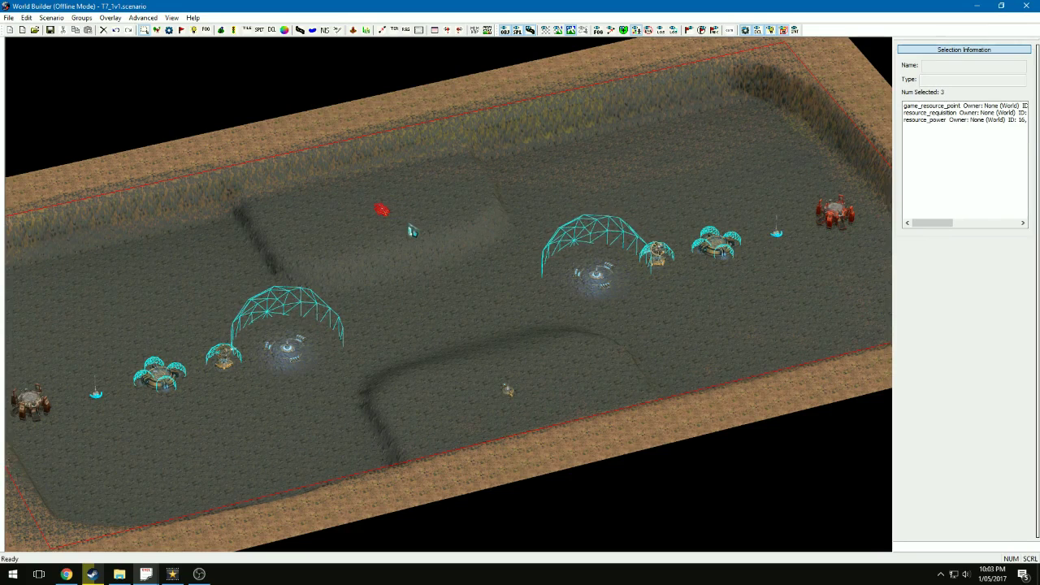
pyautogui.moveTo(452, 362); pyautogui.dragTo(528, 418)
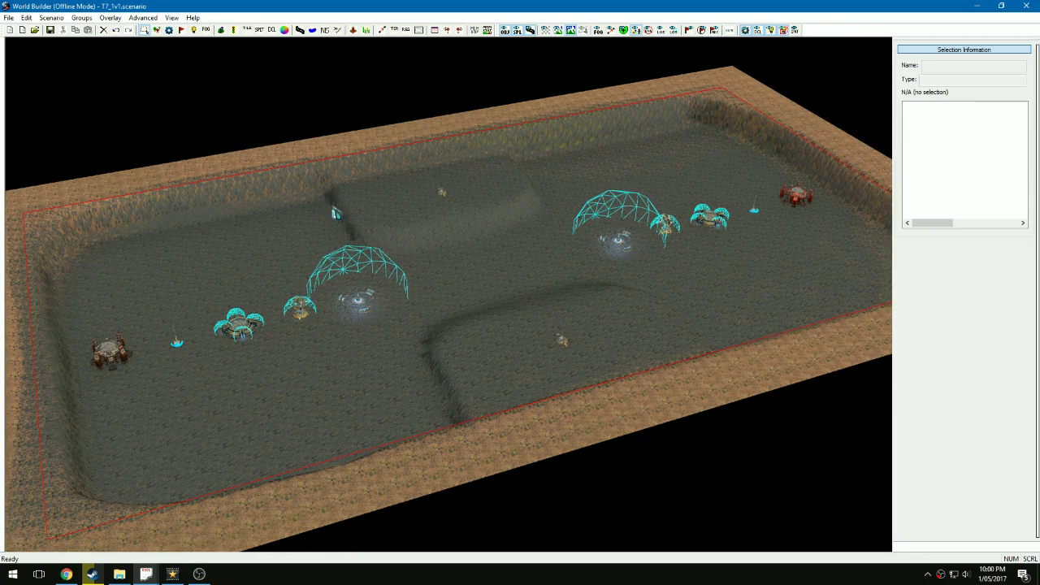
# - Change the Battle Front in Scenario Properties to Community Map and confirm
pyautogui.click(54, 19)
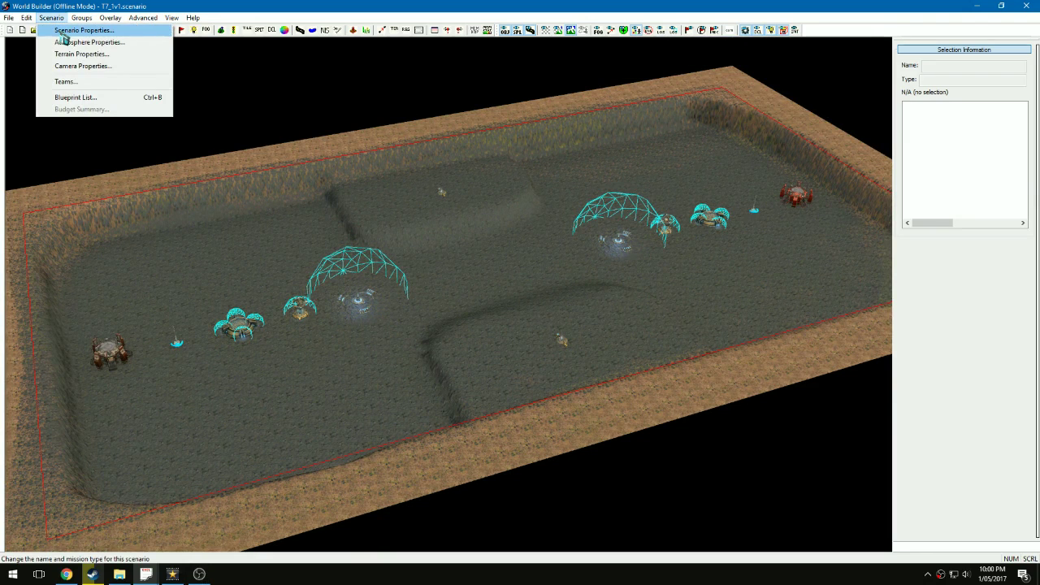
pyautogui.click(63, 35)
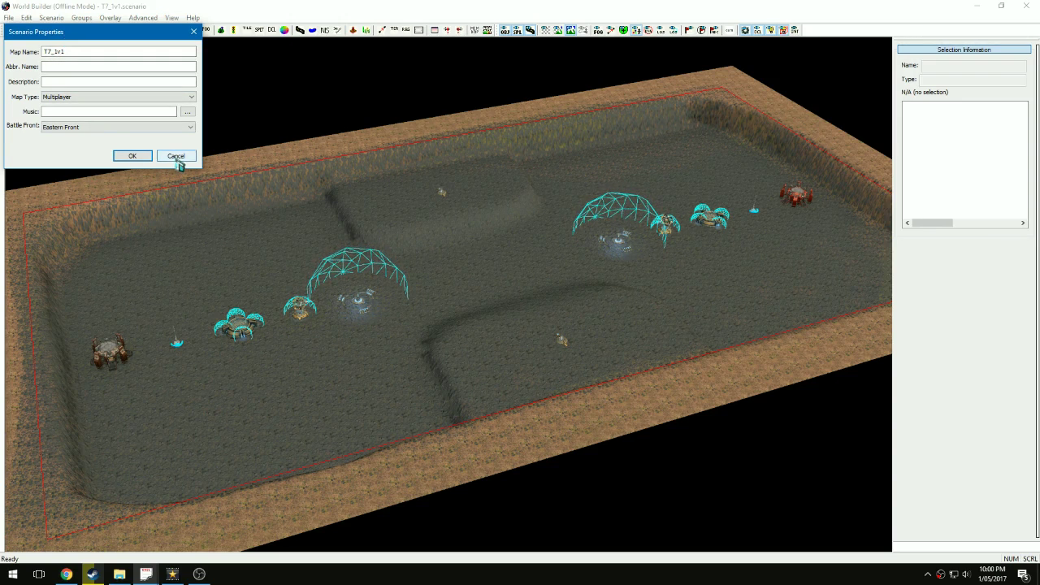
pyautogui.click(103, 128)
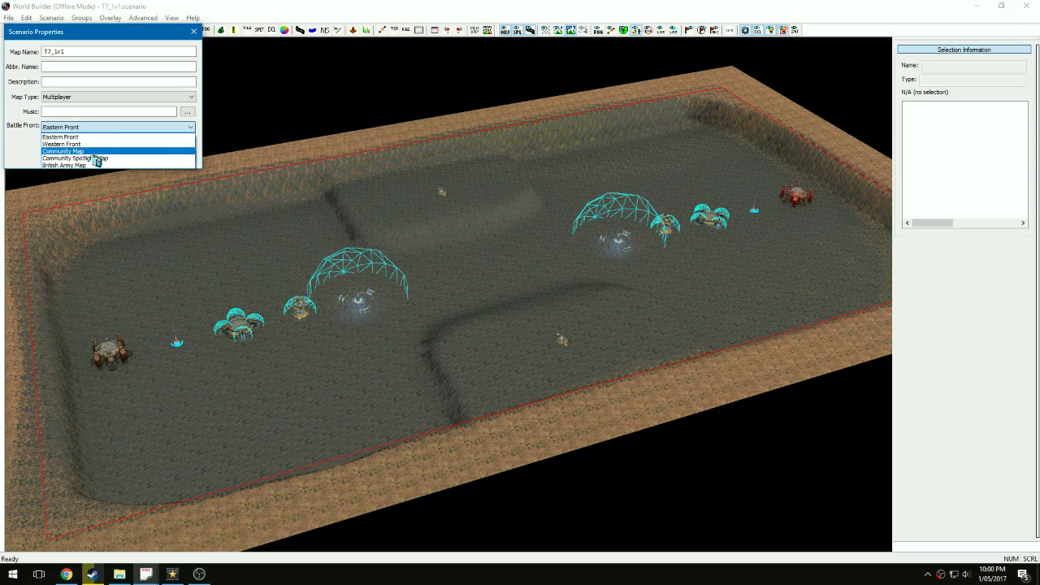
pyautogui.click(94, 152)
pyautogui.click(137, 159)
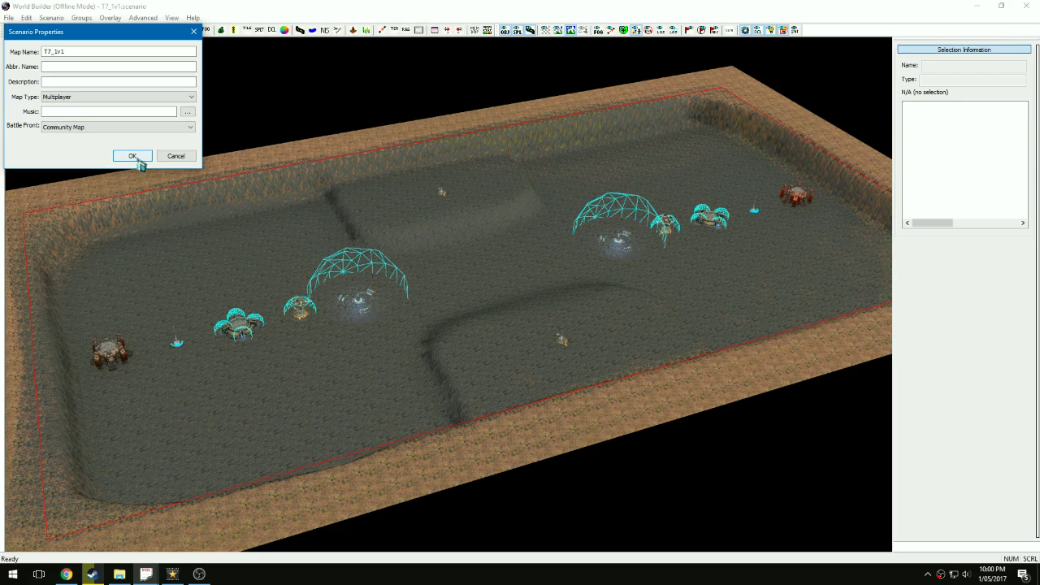
pyautogui.click(134, 157)
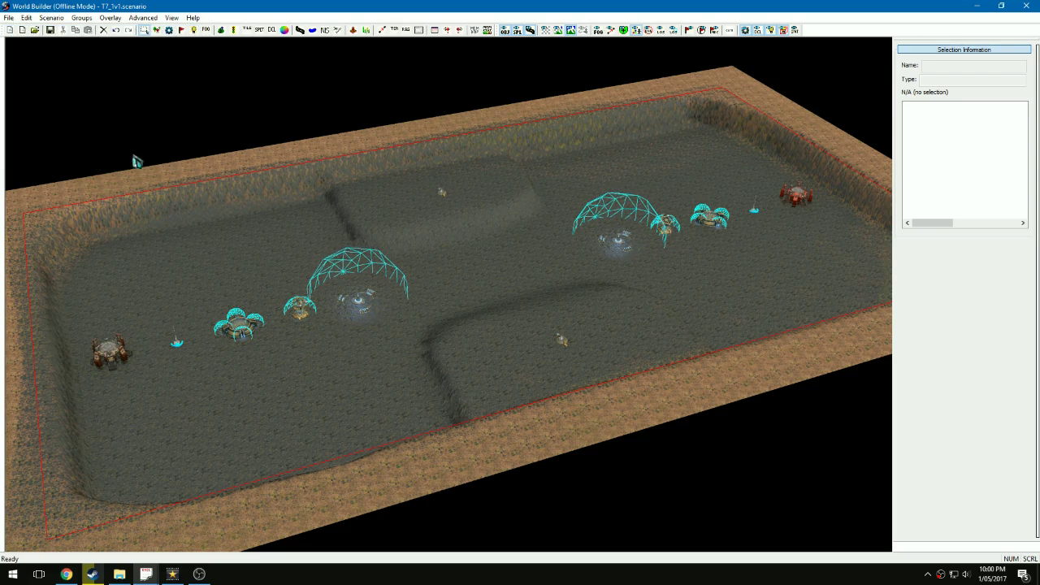
# - Override the global camera settings in Camera Properties with a camera height of 80
pyautogui.click(52, 18)
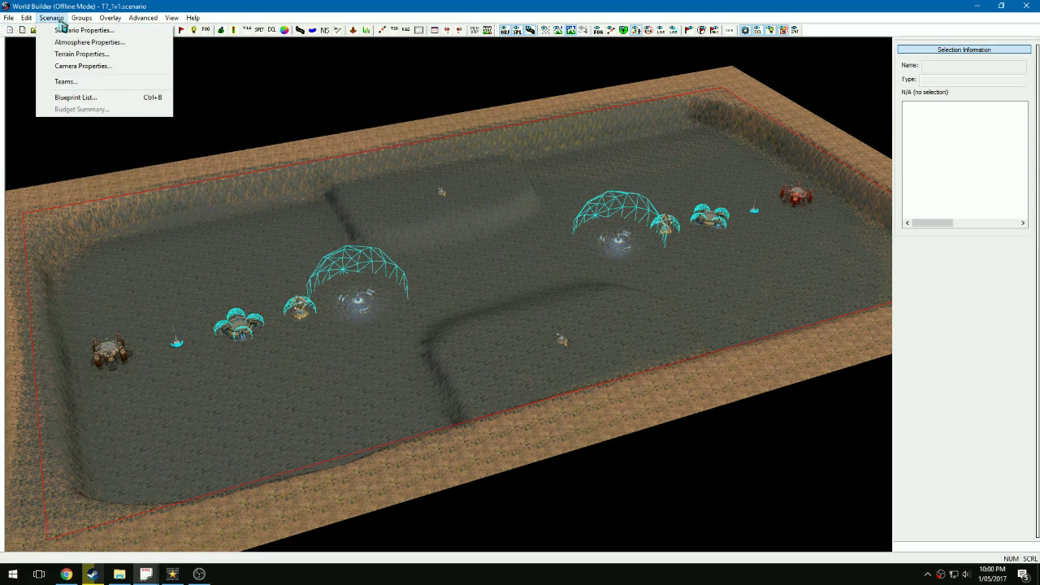
pyautogui.click(81, 66)
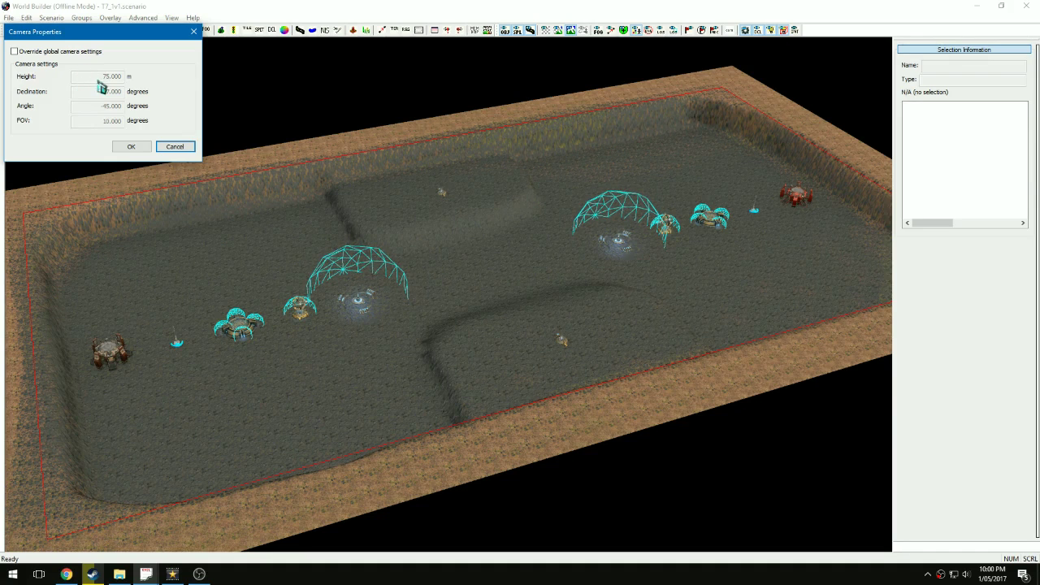
pyautogui.click(52, 53)
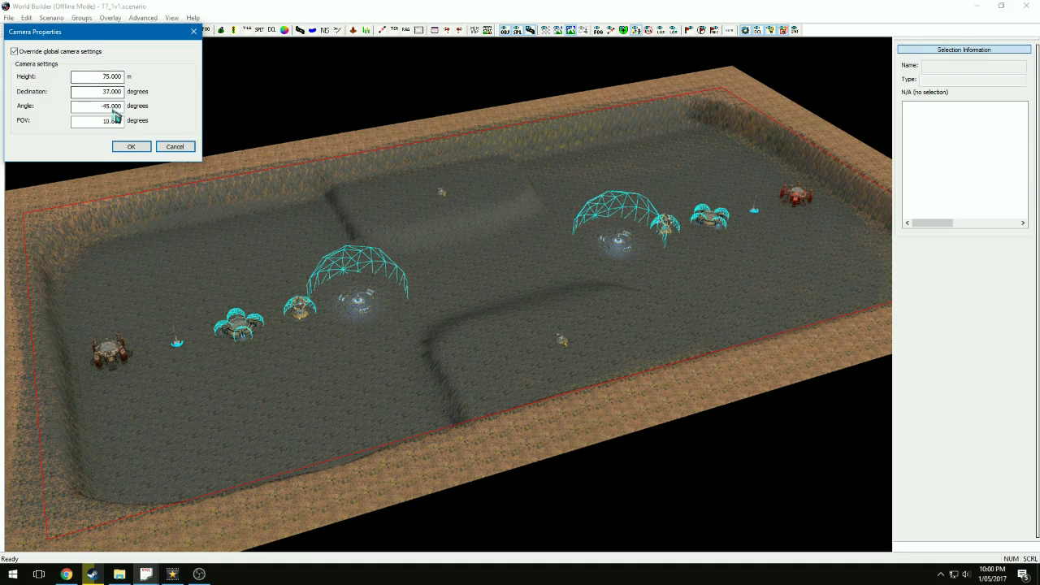
pyautogui.click(110, 79)
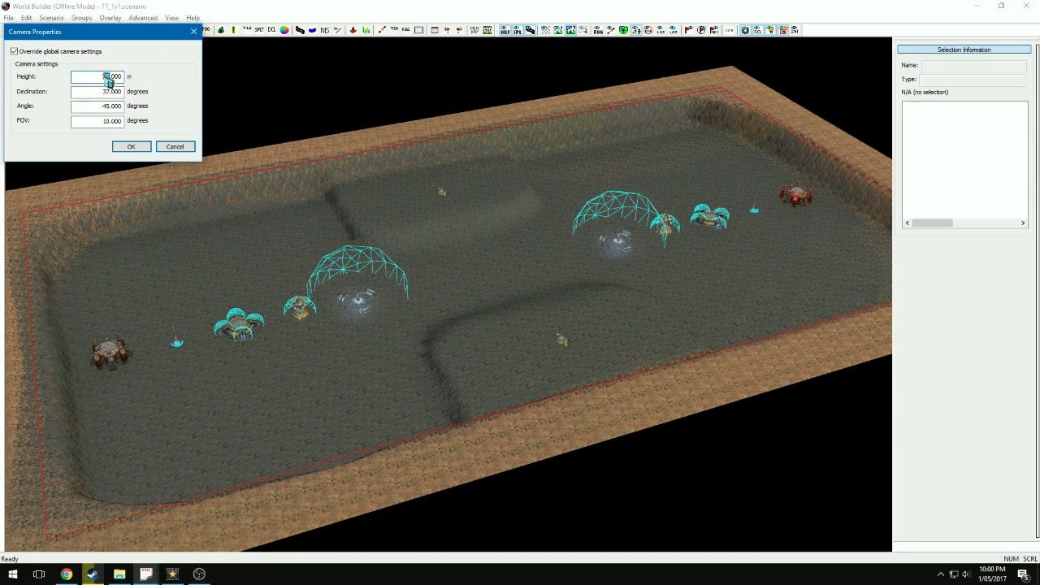
pyautogui.write('80')
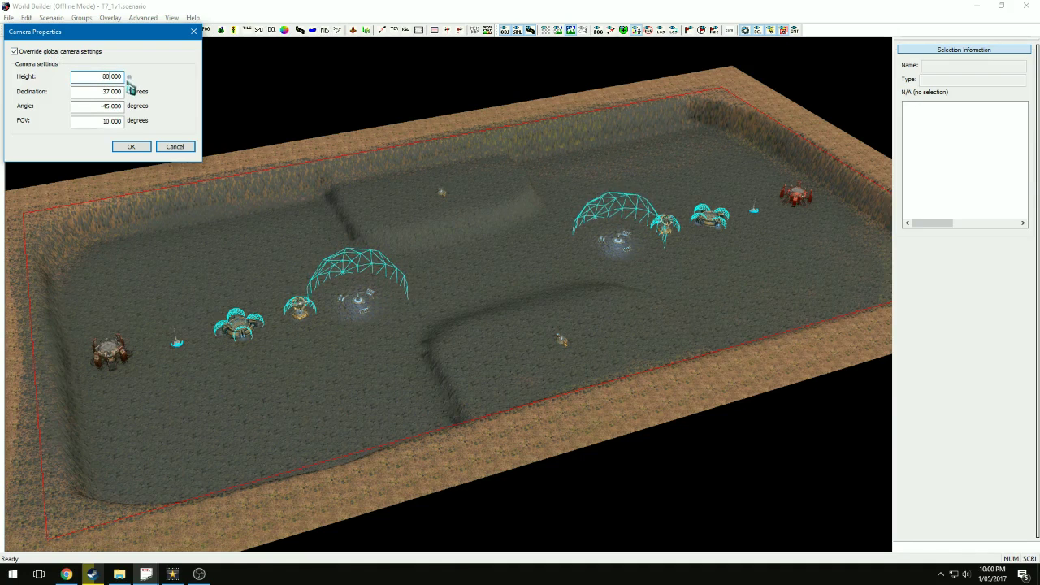
pyautogui.click(132, 147)
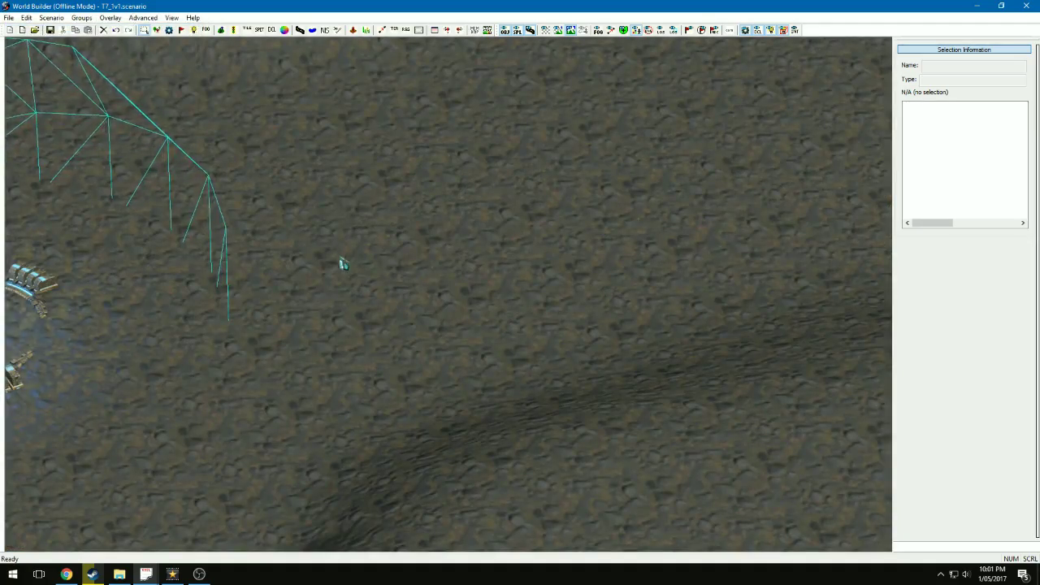
pyautogui.scroll(-3, 371, 314)
pyautogui.scroll(3, 358, 297)
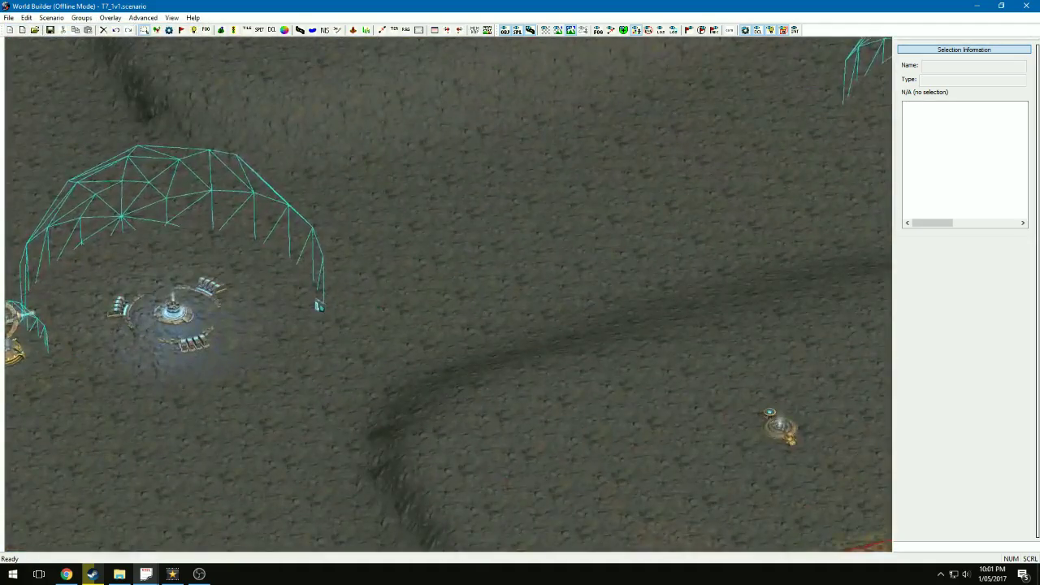
pyautogui.scroll(2, 317, 302)
pyautogui.scroll(-5, 280, 282)
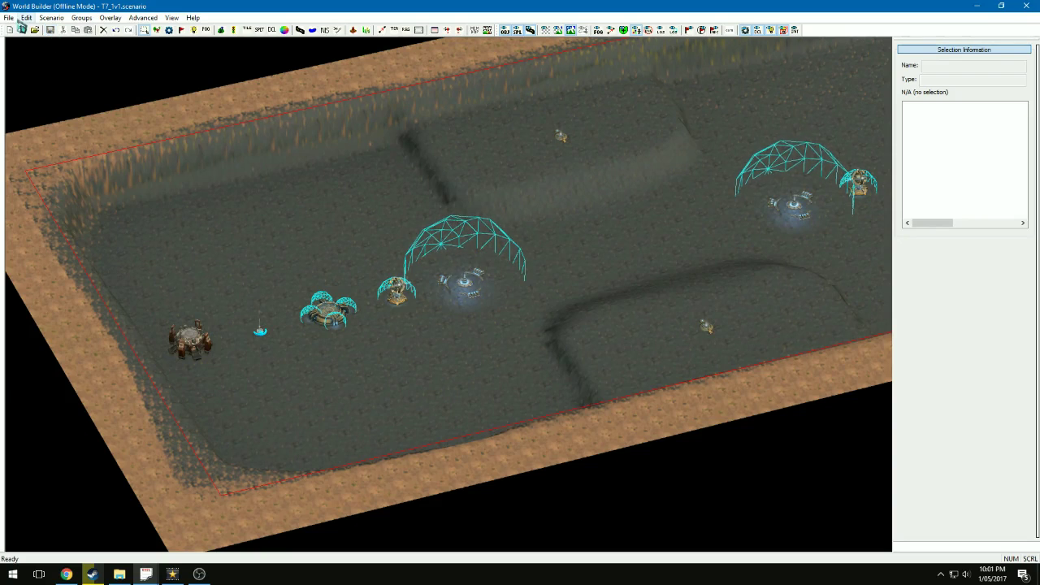
# - Export the map as the T7_1v1 package and dismiss the success message
pyautogui.click(8, 18)
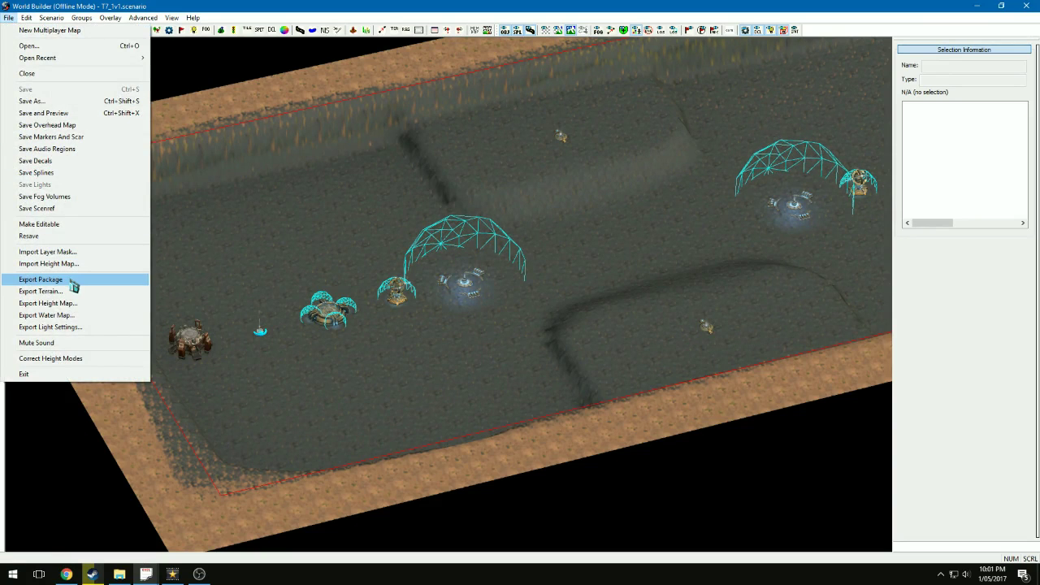
pyautogui.click(40, 280)
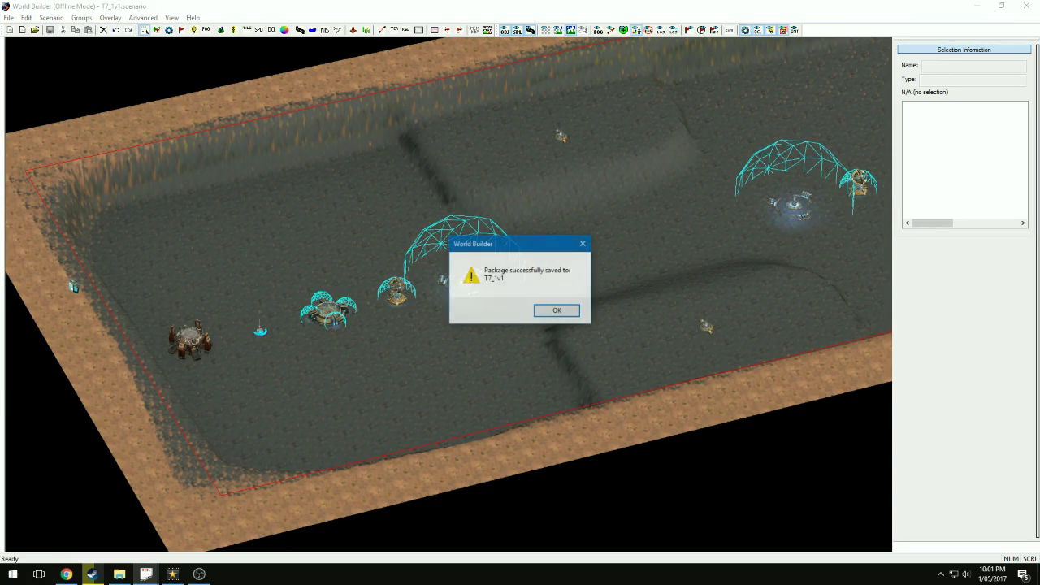
pyautogui.click(563, 312)
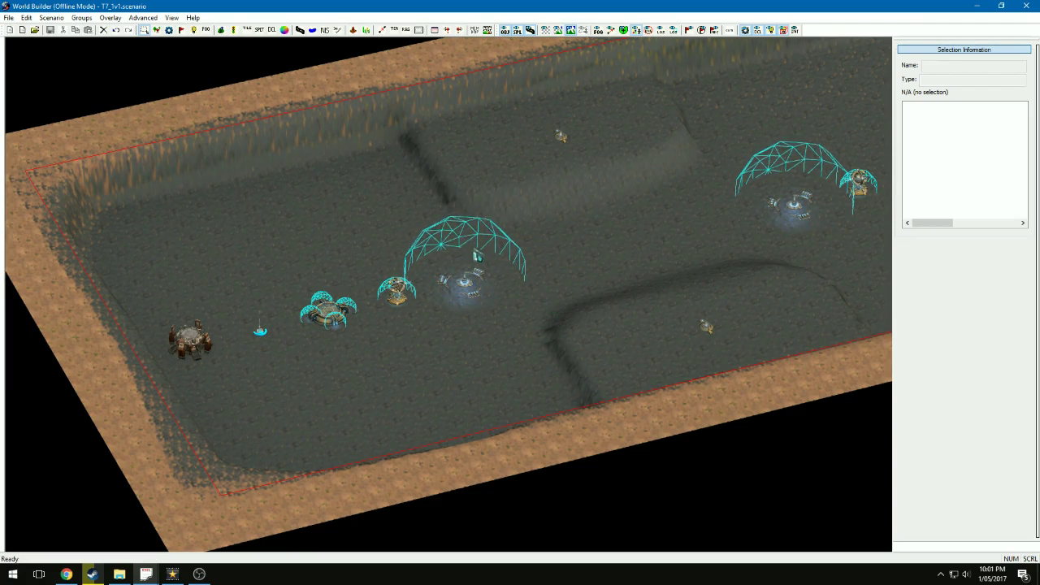